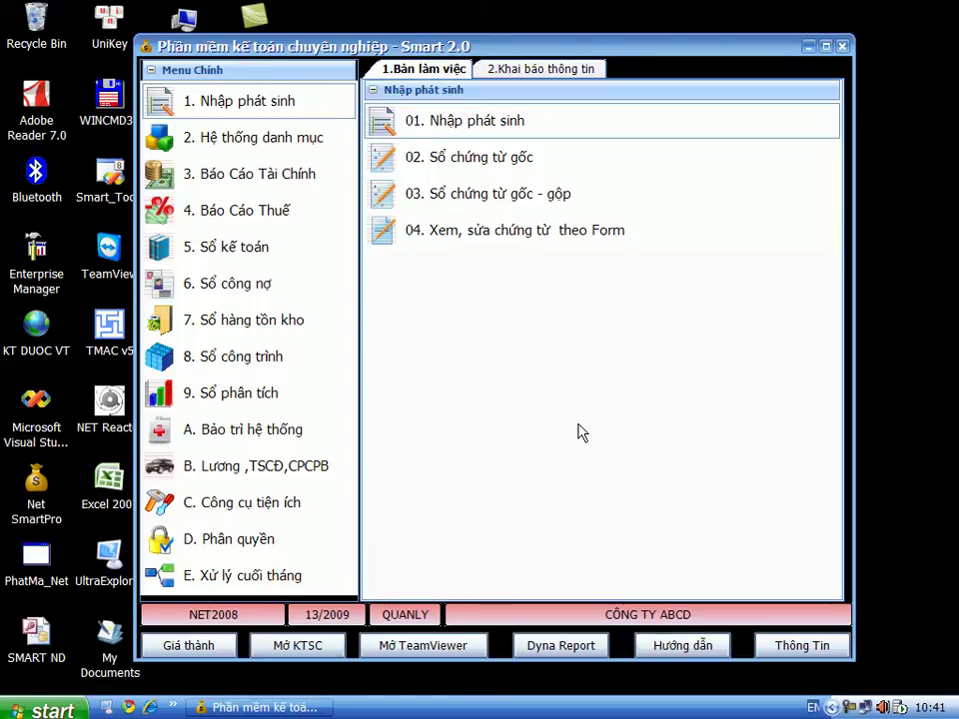
Open the Nhập phát sinh form with voucher type PC to examine its fields, and close the form.
click(466, 122)
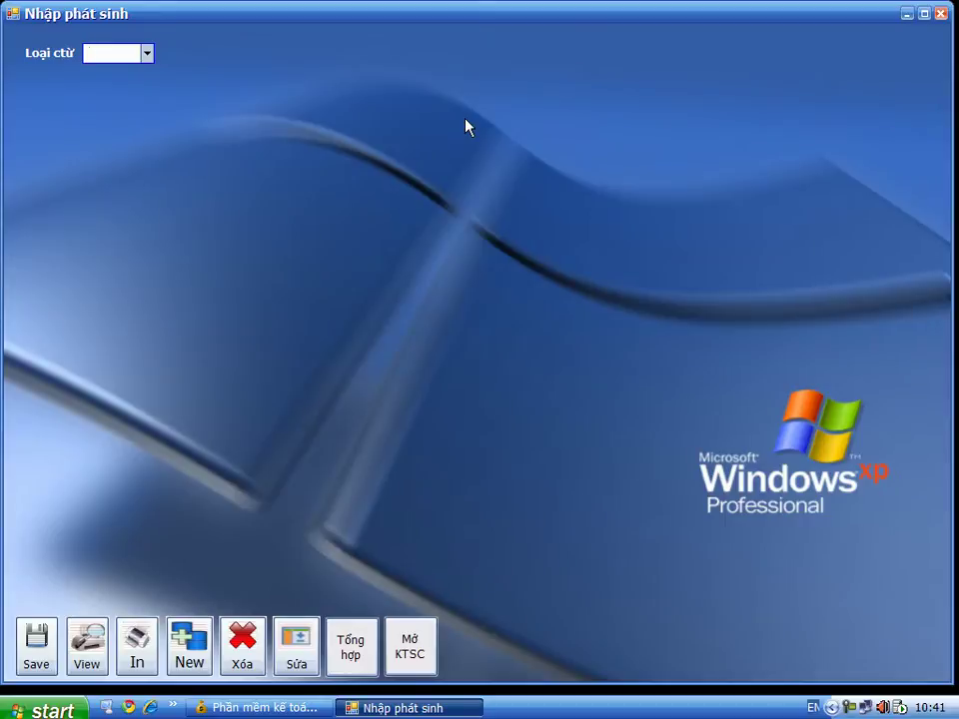
text(PC)
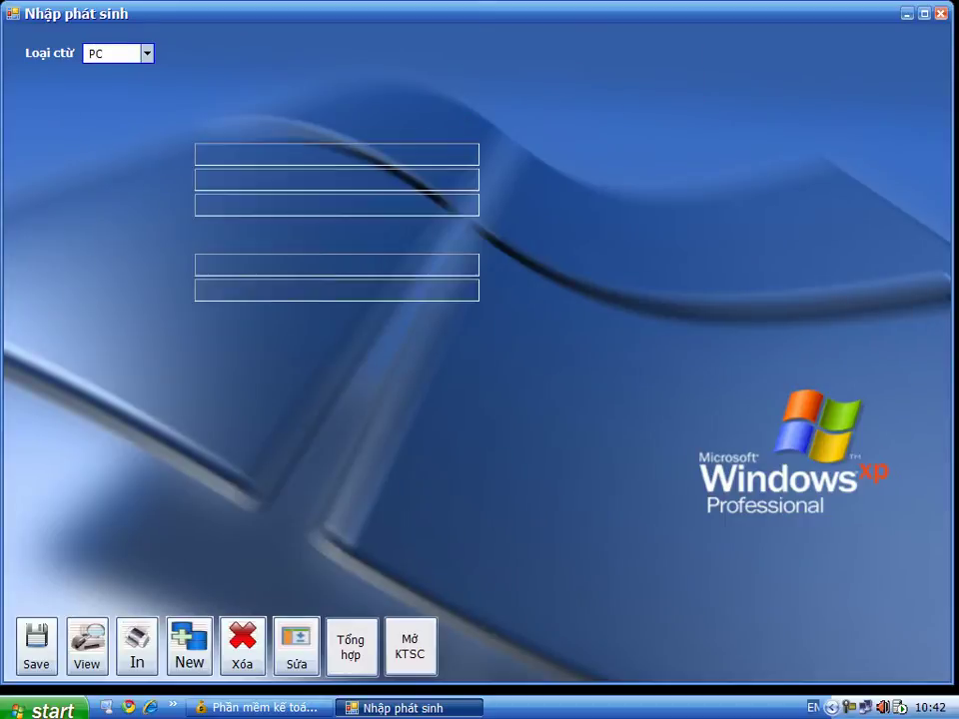
key(Return)
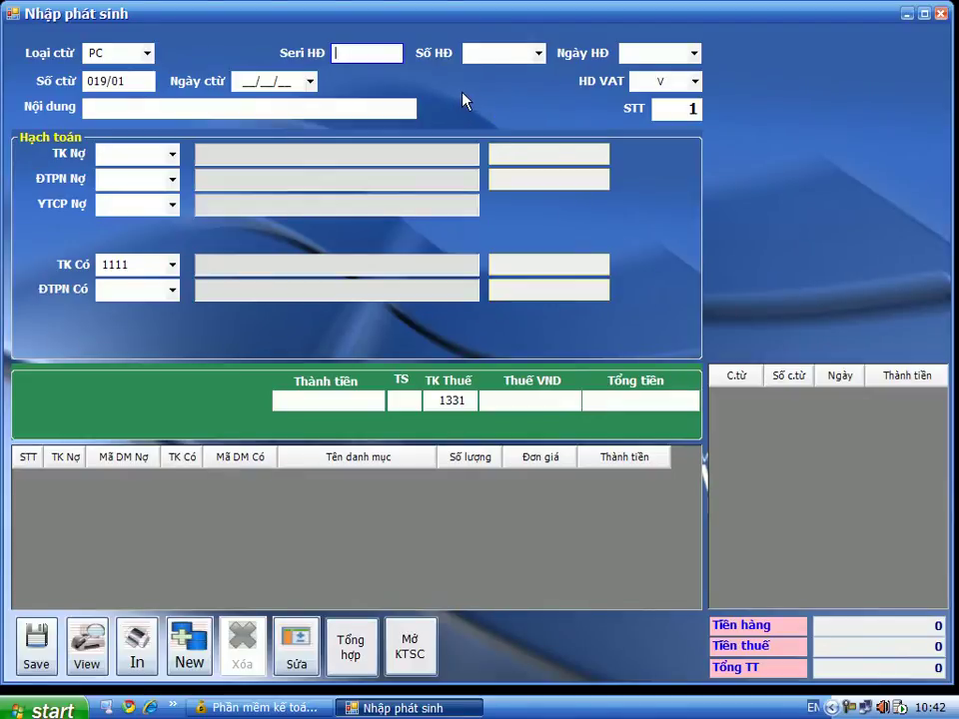
click(940, 15)
Open the Các loại chứng từ catalogue and go to the Màn hình cell of the PC (Phiếu Chi) row.
click(269, 145)
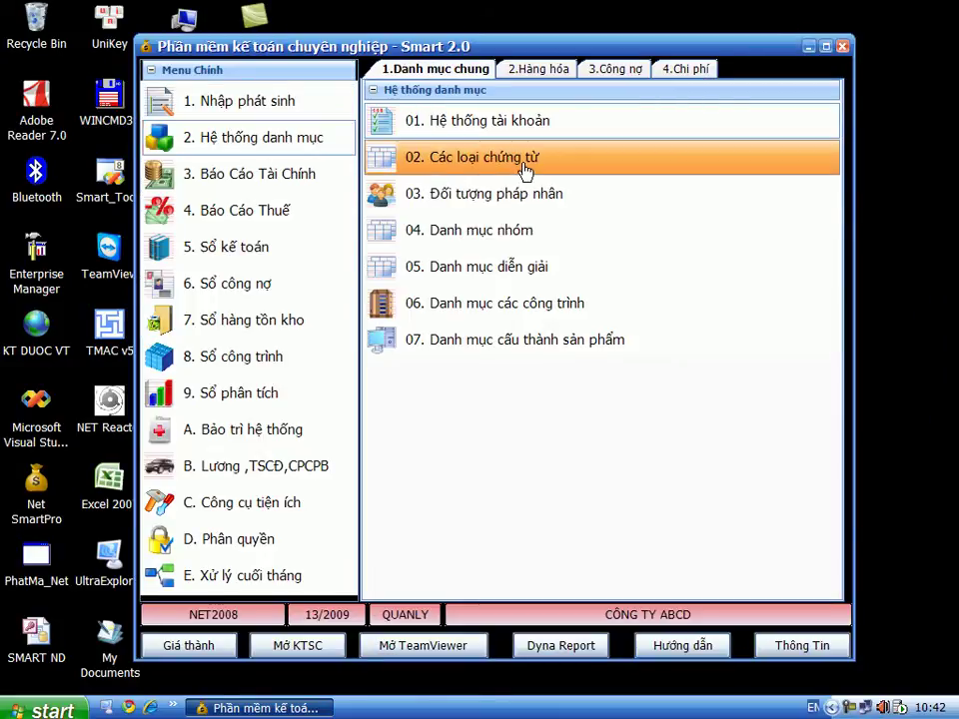
click(522, 166)
key(Down)
key(Down)
key(Down)
key(Down)
key(Down)
key(Down)
key(Right)
key(Right)
key(Right)
key(Right)
key(Right)
key(Right)
key(Right)
key(Right)
key(Right)
key(Right)
key(Right)
key(Right)
key(Right)
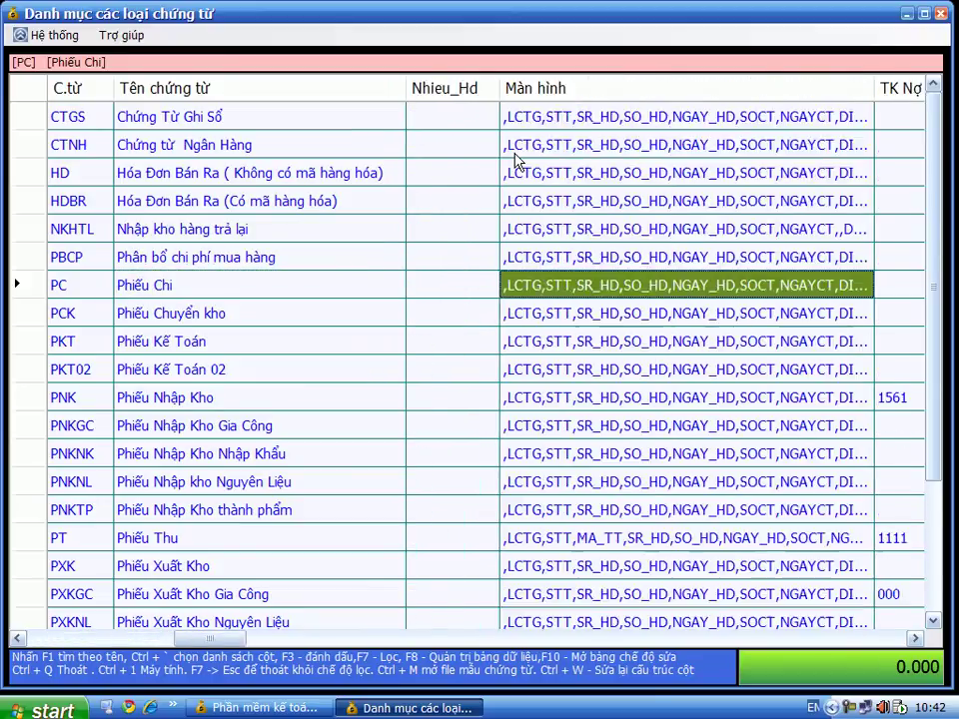
Switch the table to edit mode and append "MA_CT," to the Màn hình value of PC (Phiếu Chi).
key(F10)
key(Return)
key(F2)
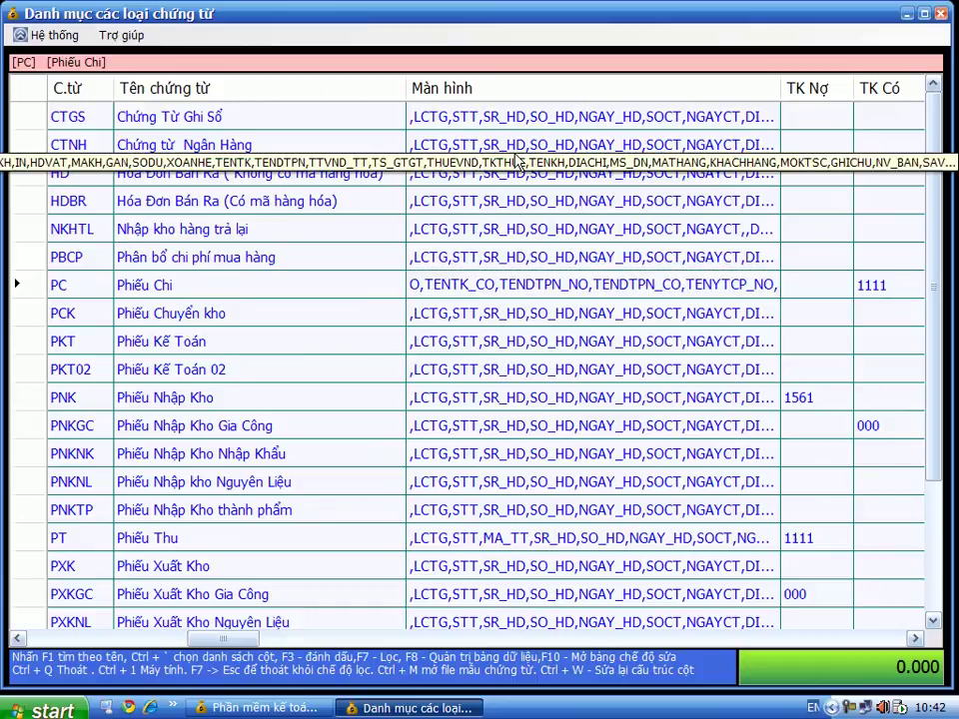
text(MA)
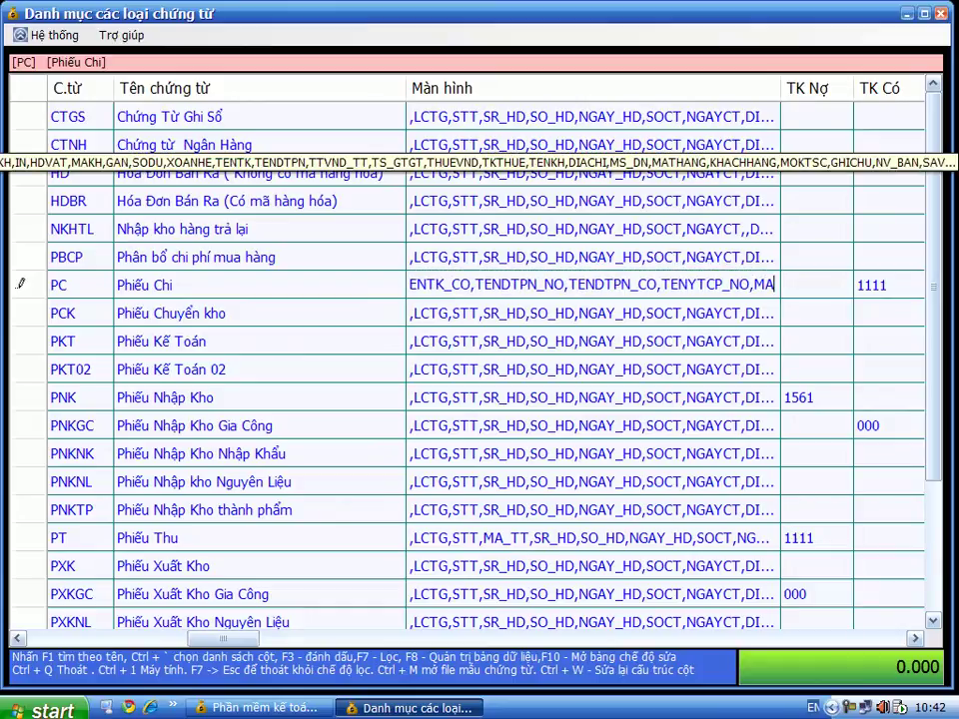
text(_CT,)
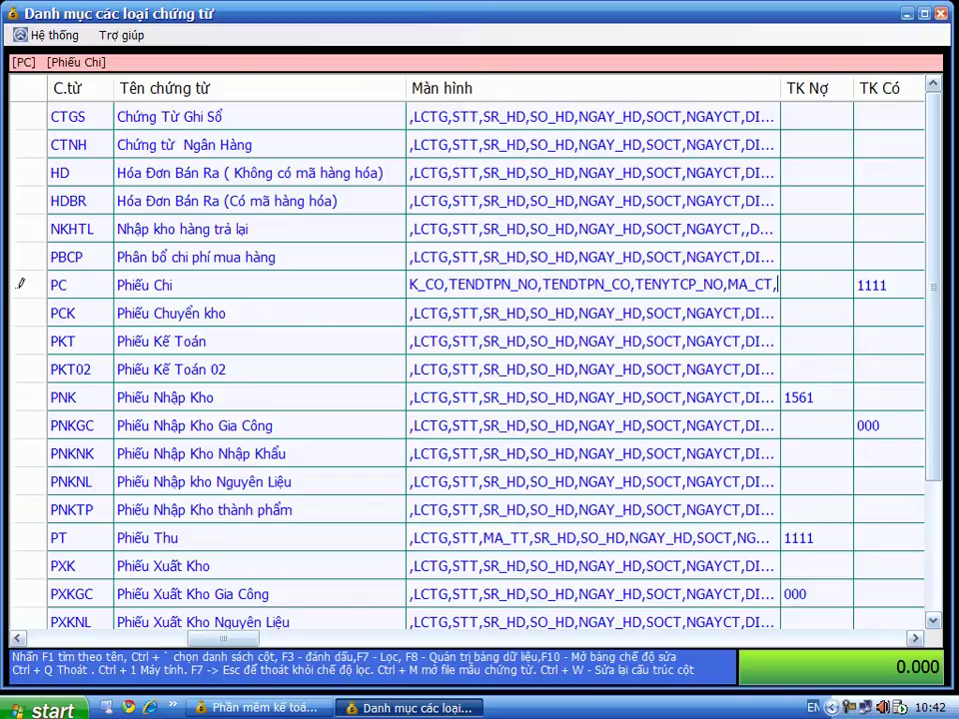
key(Down)
key(Up)
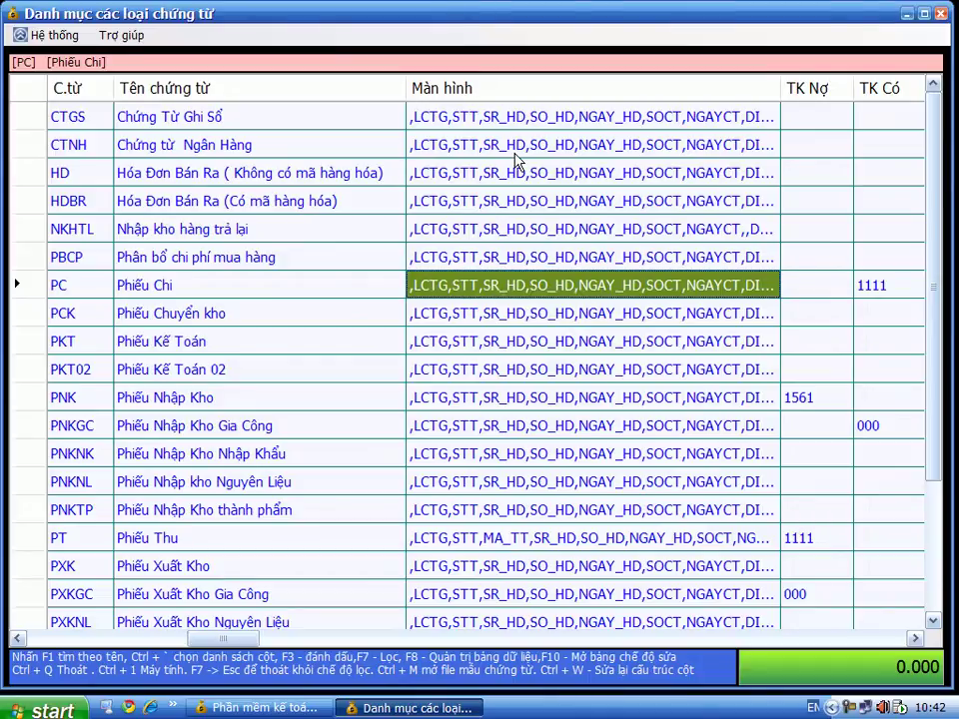
Append "MA_CT," to the Màn hình value of PXK (Phiếu Xuất Kho).
key(Down)
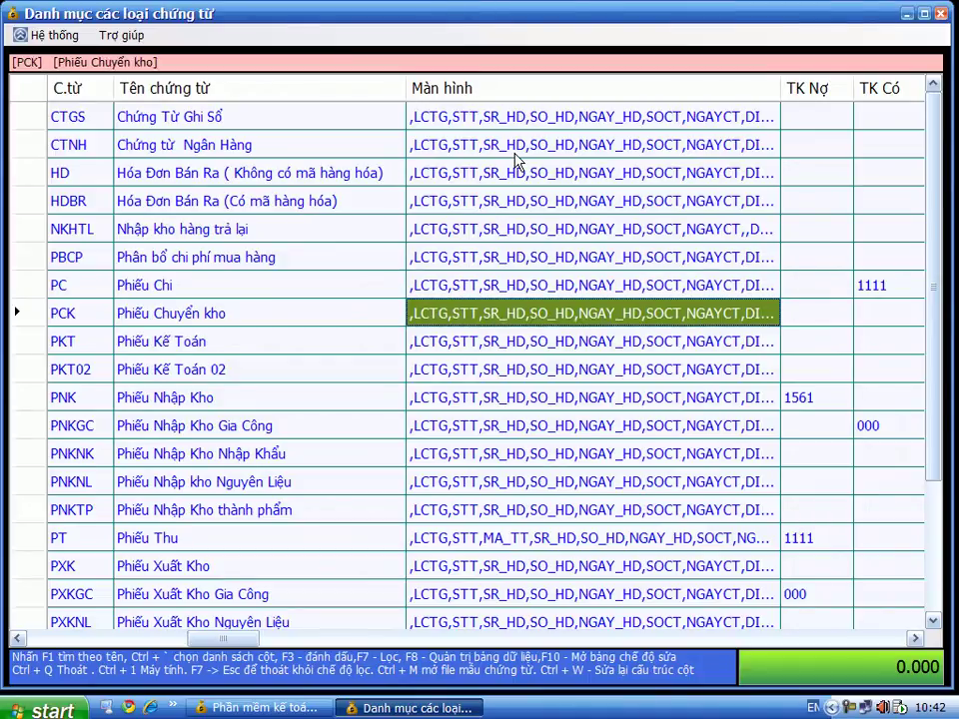
key(Down)
key(Down)
key(Down)
key(Down)
key(Down)
key(Down)
key(Down)
key(Down)
key(Down)
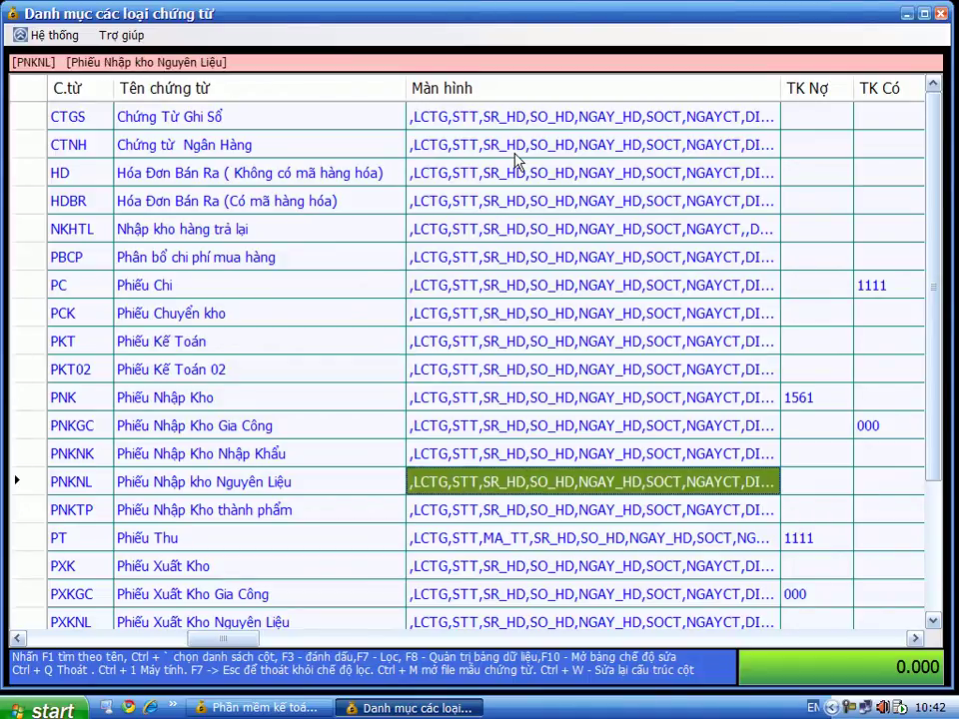
key(F2)
text(MA_CT,)
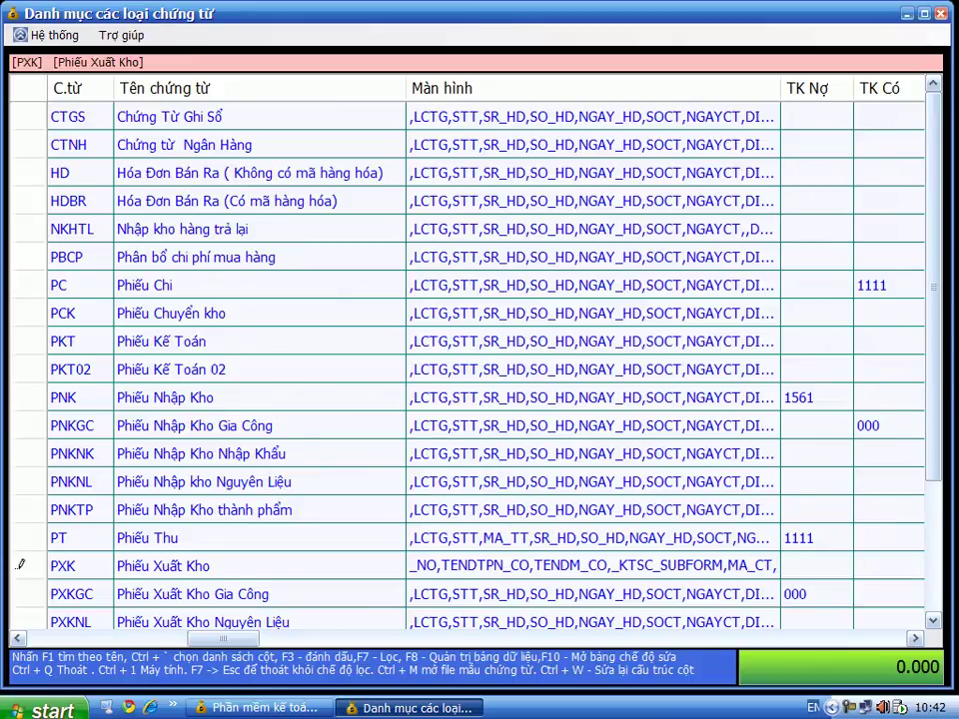
Append "MA_CT," to the Màn hình value of PKT (Phiếu Kế Toán) and close the catalogue.
key(Up)
key(Up)
key(Up)
key(Up)
key(Up)
key(Up)
key(Up)
key(Up)
key(End)
text(MA_C)
text(T,)
click(949, 12)
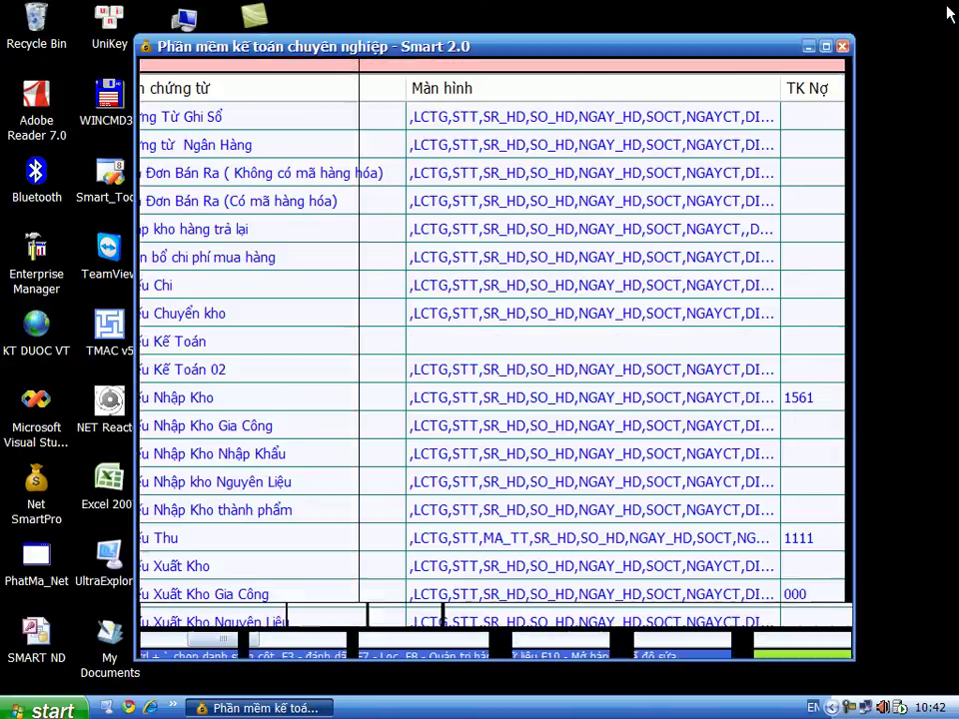
Start a PC voucher in Nhập phát sinh with Seri HĐ AA, Số HĐ 123465 and Ngày HĐ 01/01/09.
click(266, 98)
click(443, 75)
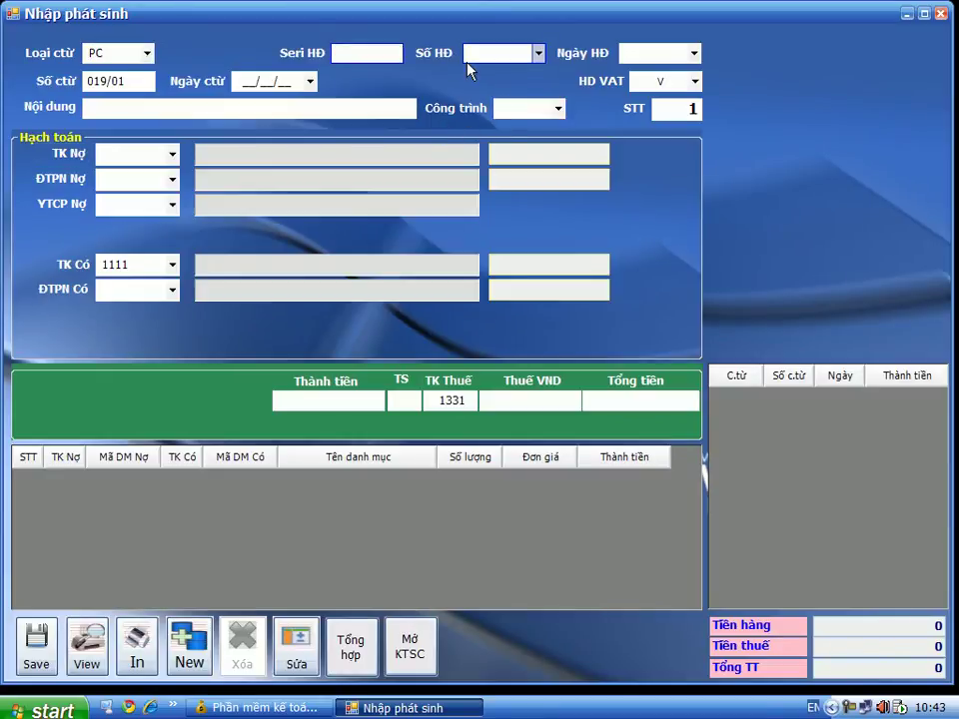
text(AA)
key(Tab)
text(123465)
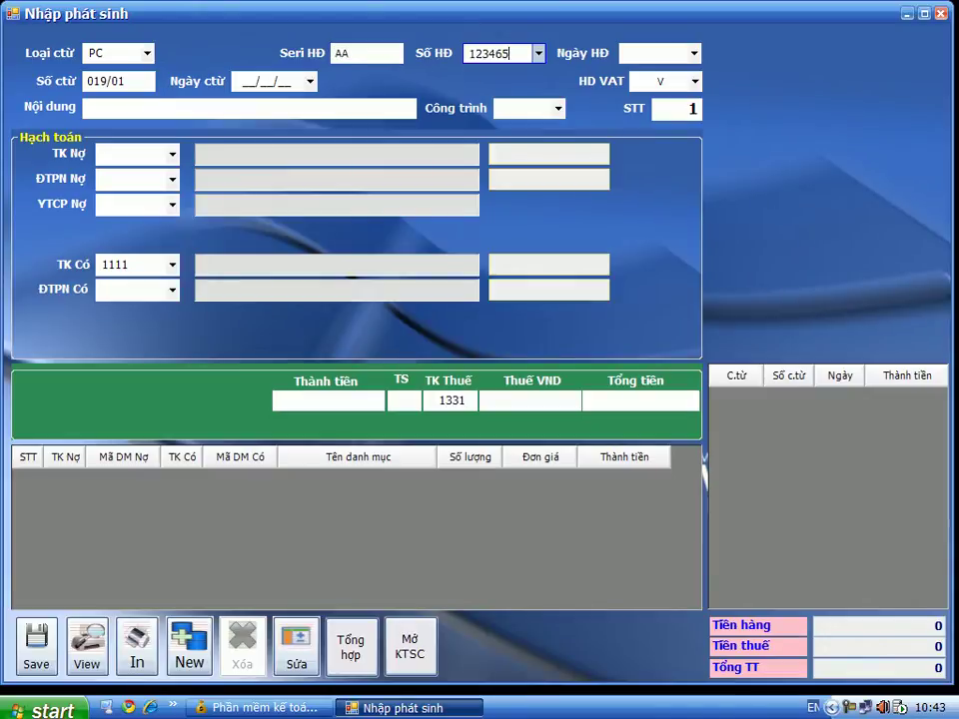
key(Tab)
text(01/01/)
text(09)
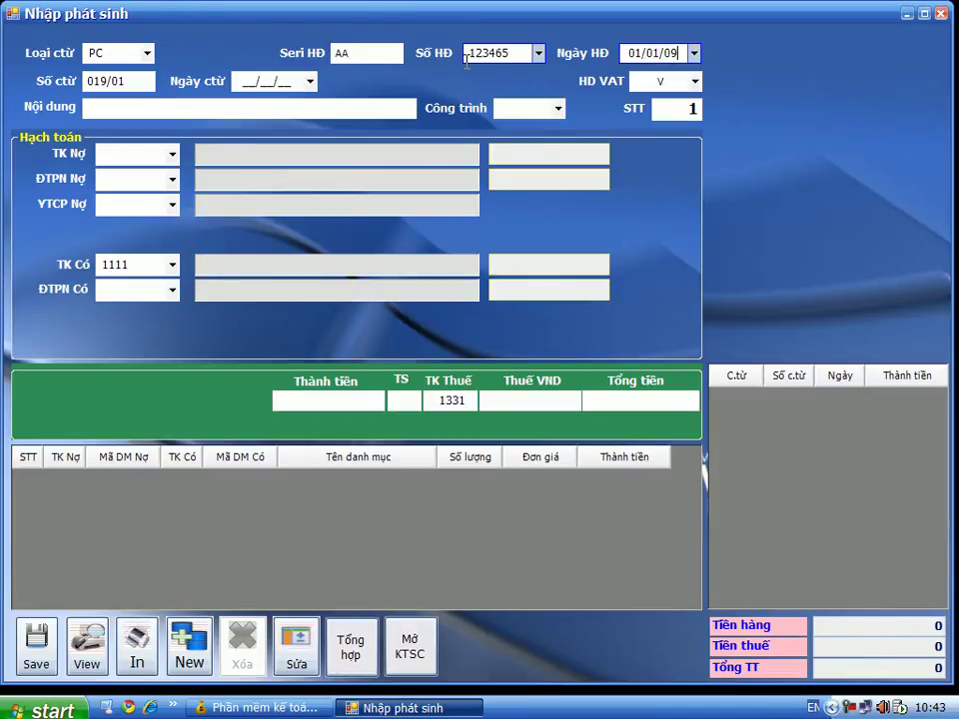
Accept the customer details for the invoice and set Ngày ctừ to 01/01/09.
key(Tab)
key(Return)
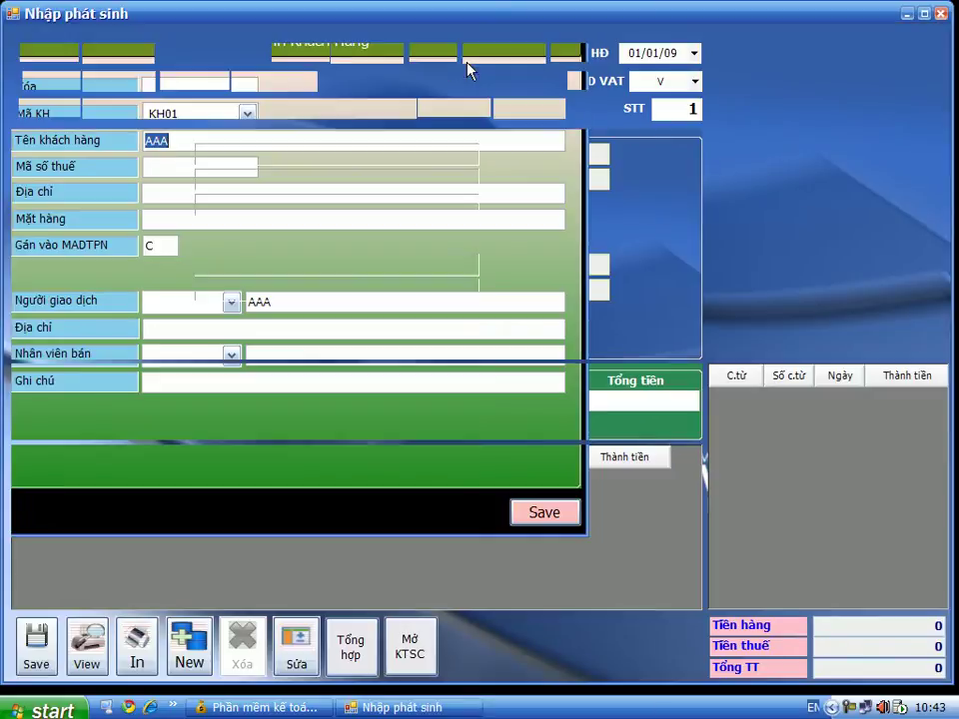
key(ctrl+a)
key(Delete)
text(01/01/09)
key(Tab)
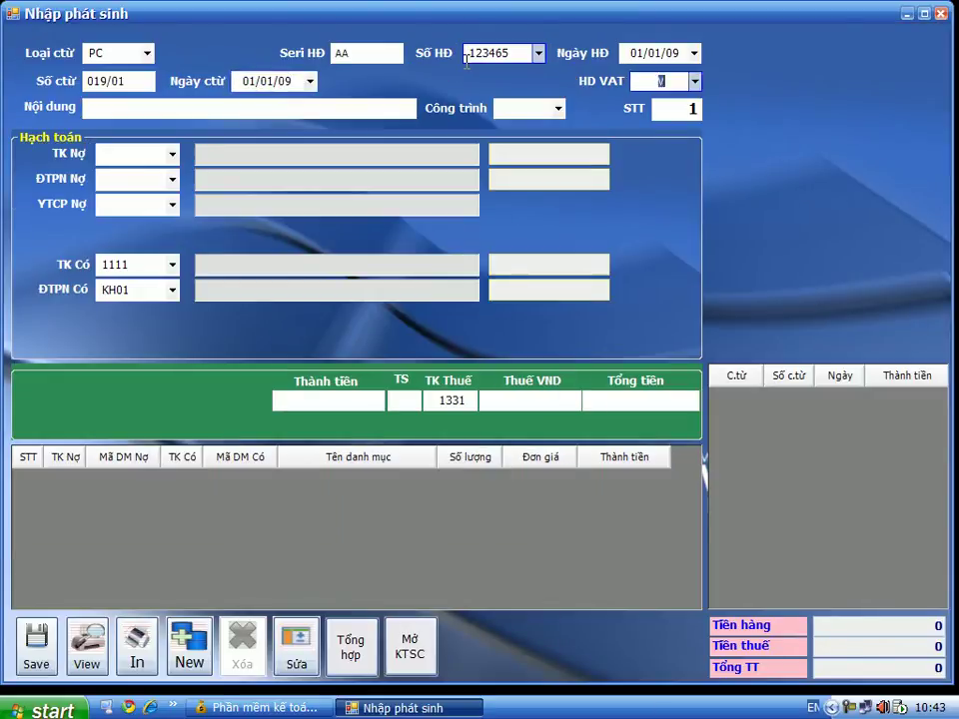
Enter "CHI TIỀN MUA DỤNG CỤ CHO CÔNG TRÌNH" as the voucher's Nội dung.
key(Tab)
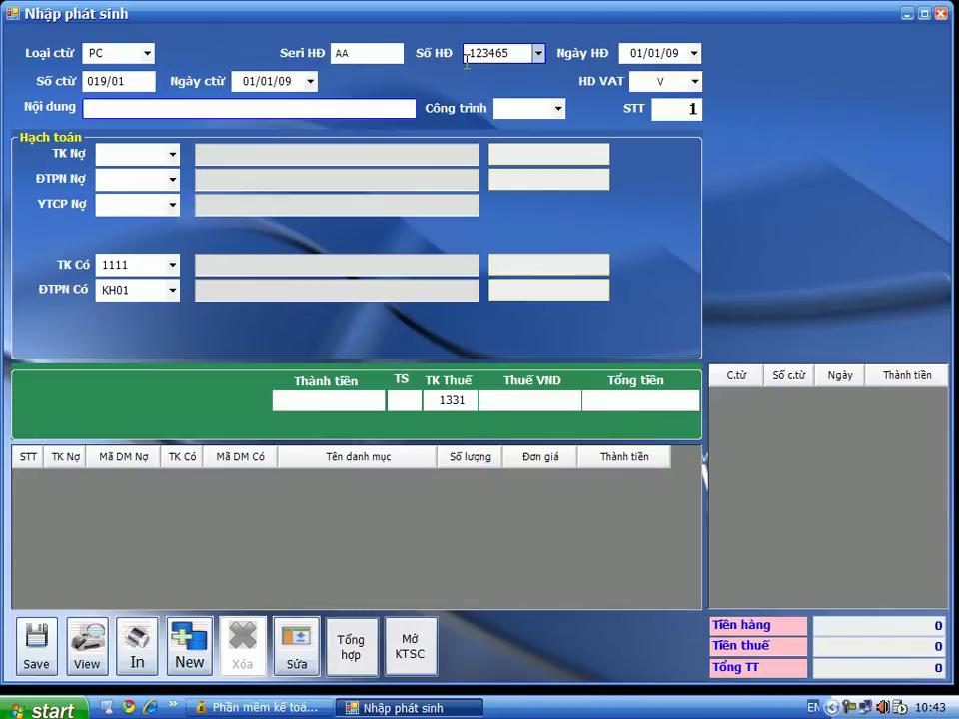
text(CHI TIỀN MUA )
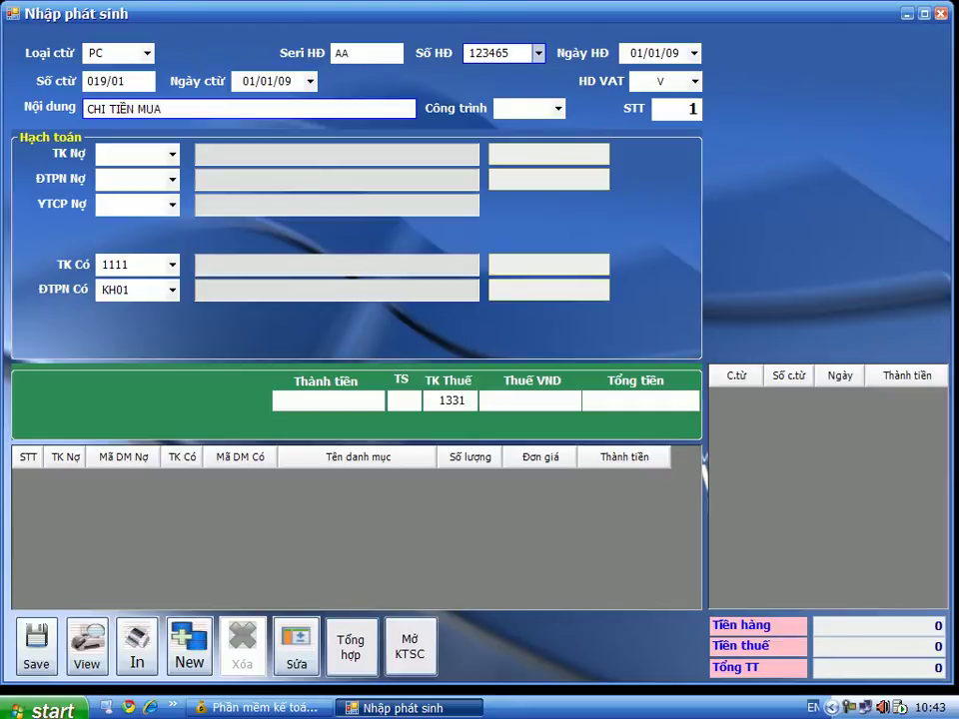
text(DỤNG CỤ CHO CÔNGT)
key(BackSpace)
text(TRÌNH)
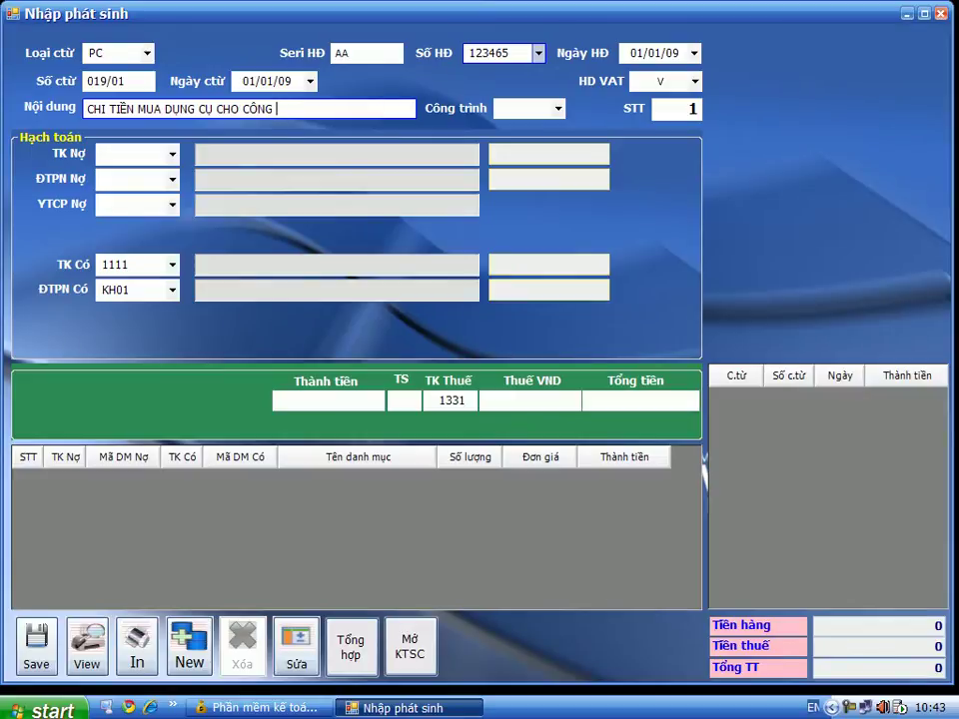
key(Tab)
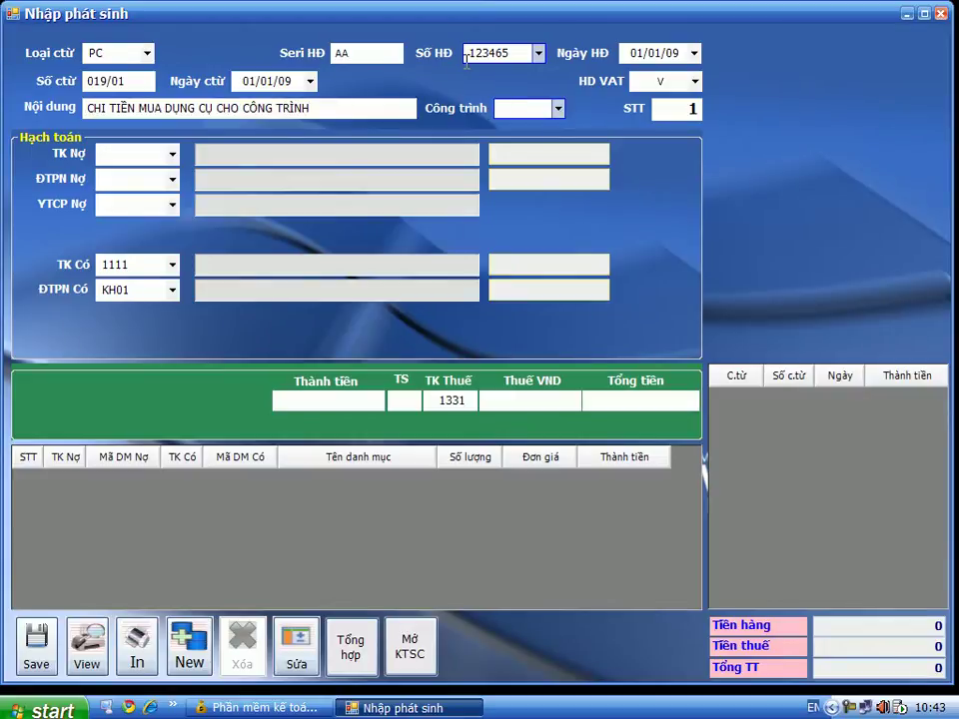
Enter CT01 as the voucher's Công trình code and agree to add it to the project catalogue.
key(alt+Down)
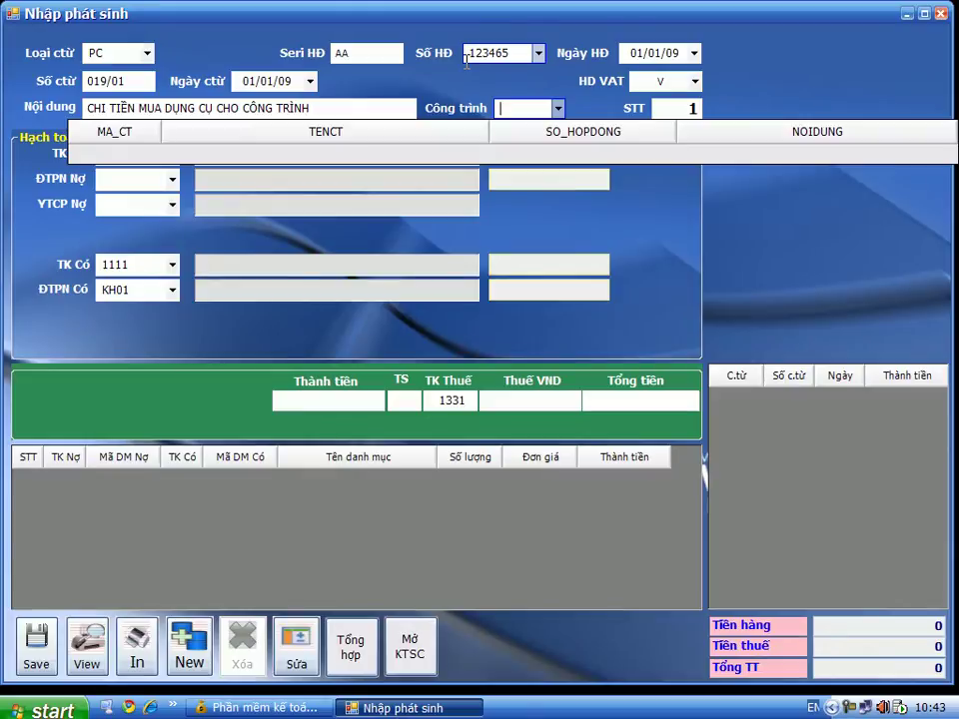
key(Escape)
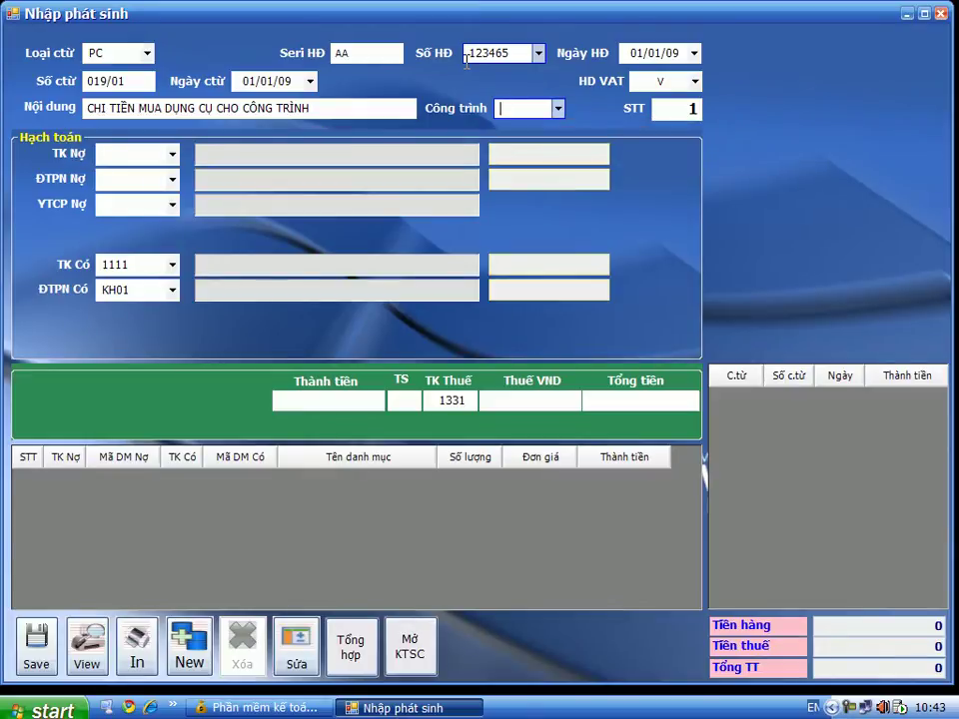
text(CT01)
key(Return)
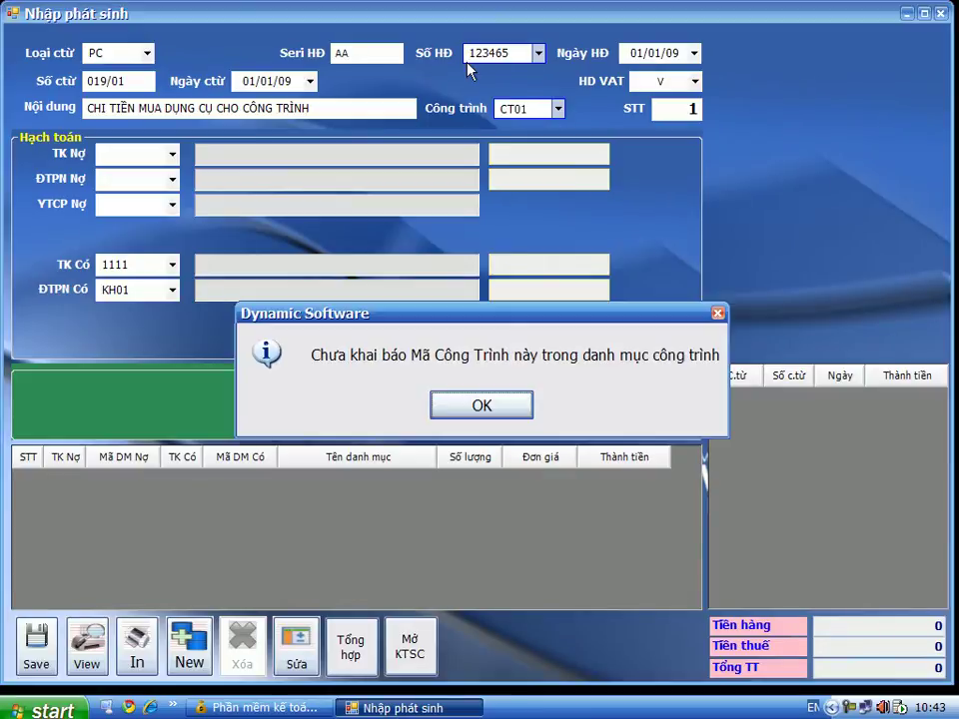
key(Return)
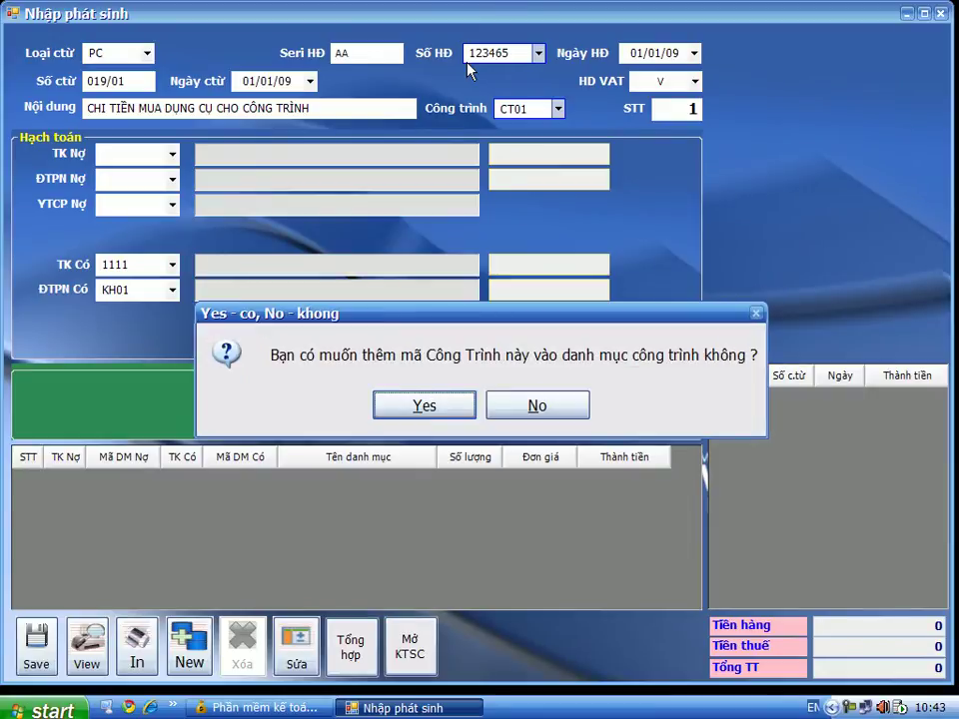
key(Return)
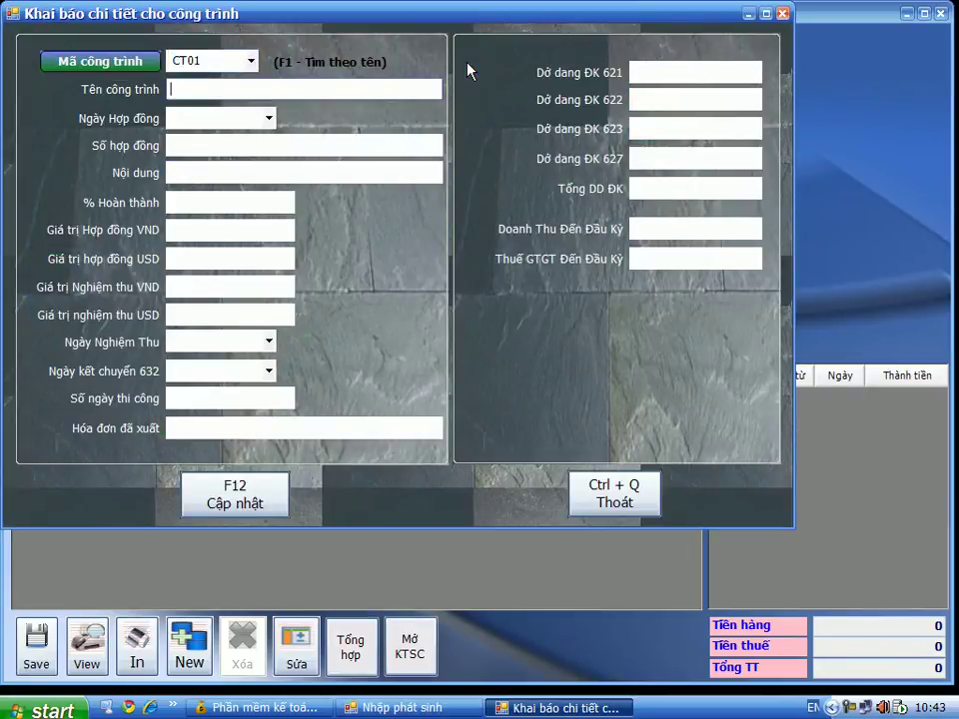
Name project CT01 "CÔNG TRÌNH 01", save its declaration and return to the voucher.
text(CÔNG TRÌNH 01)
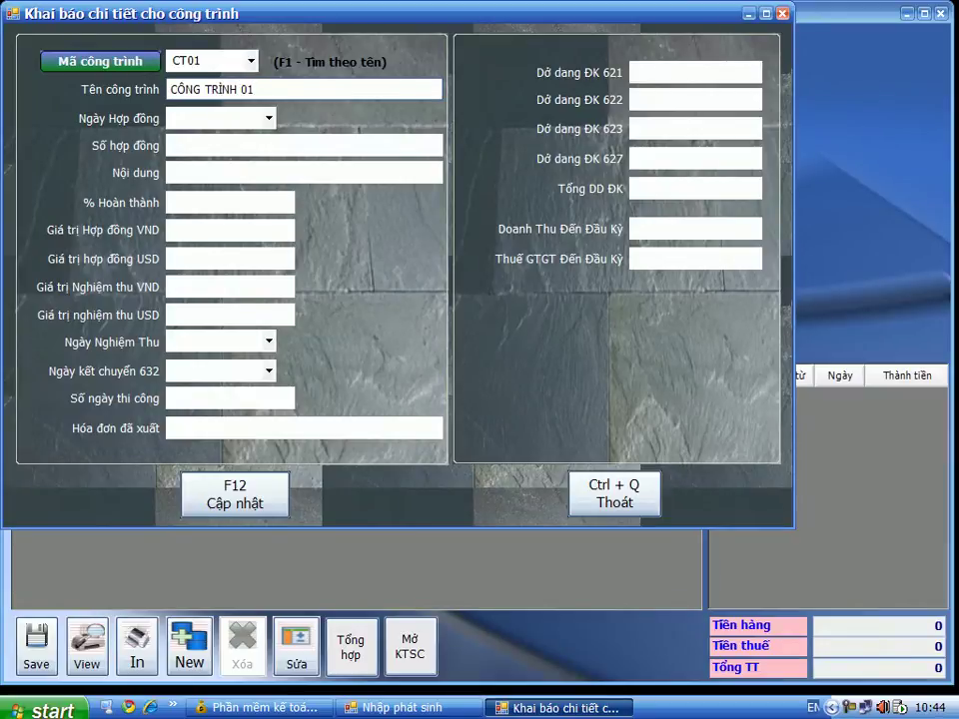
click(258, 491)
key(Return)
click(614, 493)
key(Return)
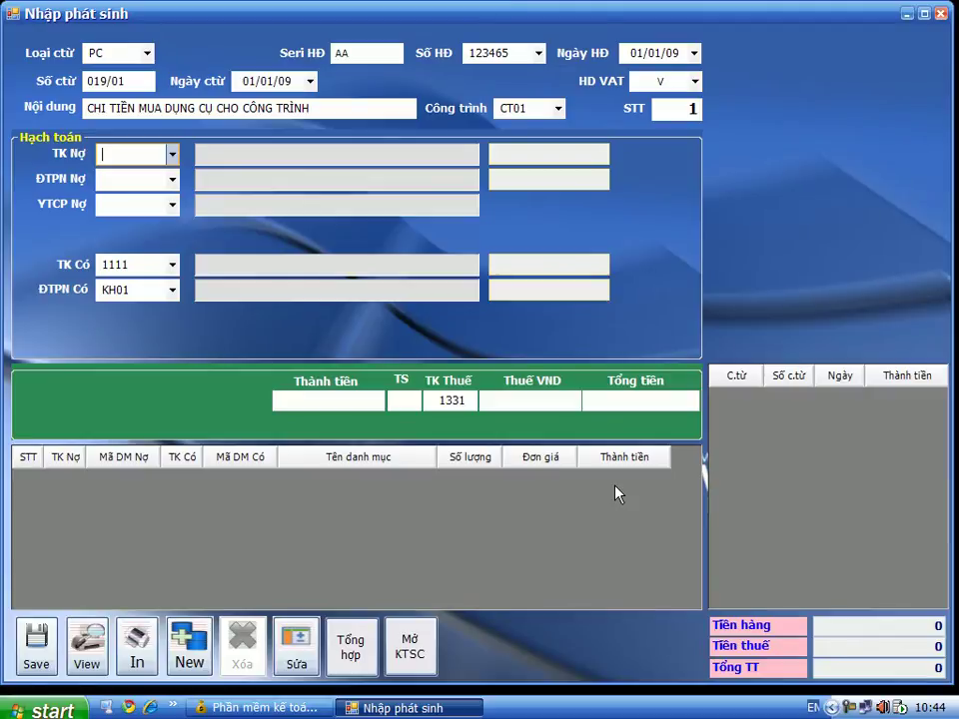
Set TK Nợ to 6273, leave ĐTPN Nợ and YTCP Nợ blank, and accept TK Có 1111.
text(6273)
key(Return)
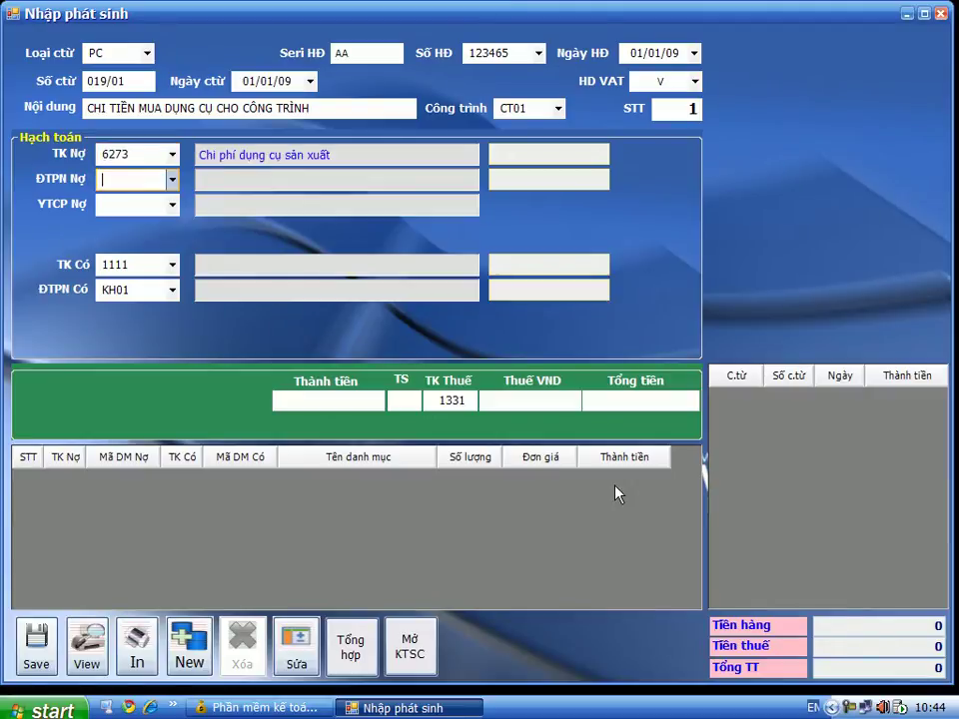
key(Return)
key(Return)
key(Return)
key(Return)
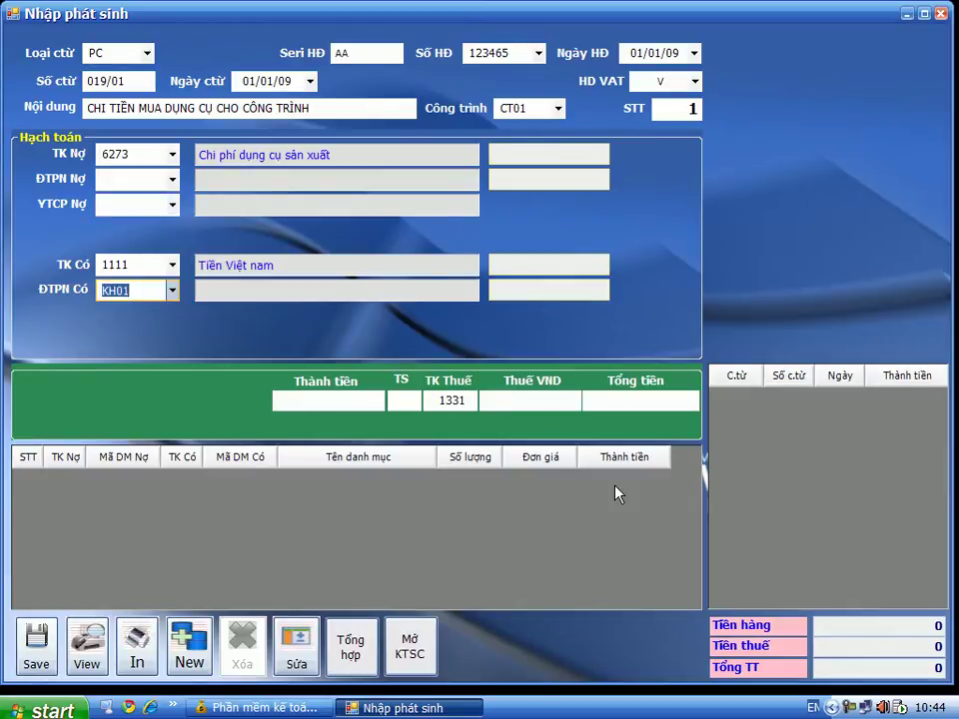
Set Thành tiền to 1,000,000 with no tax rate and save the voucher line.
text(1000000)
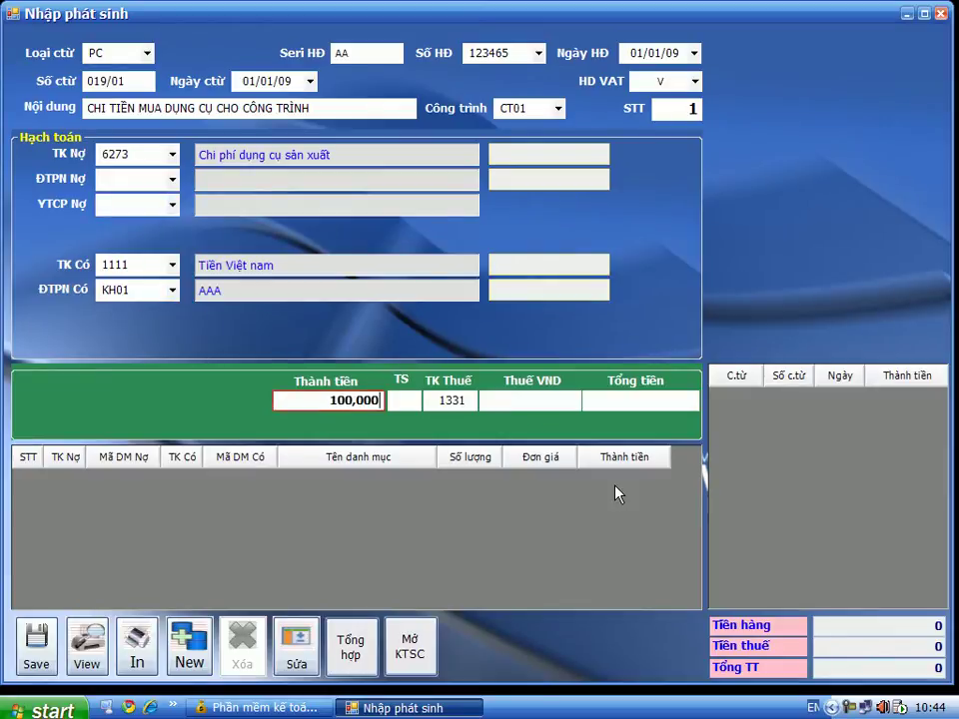
key(Return)
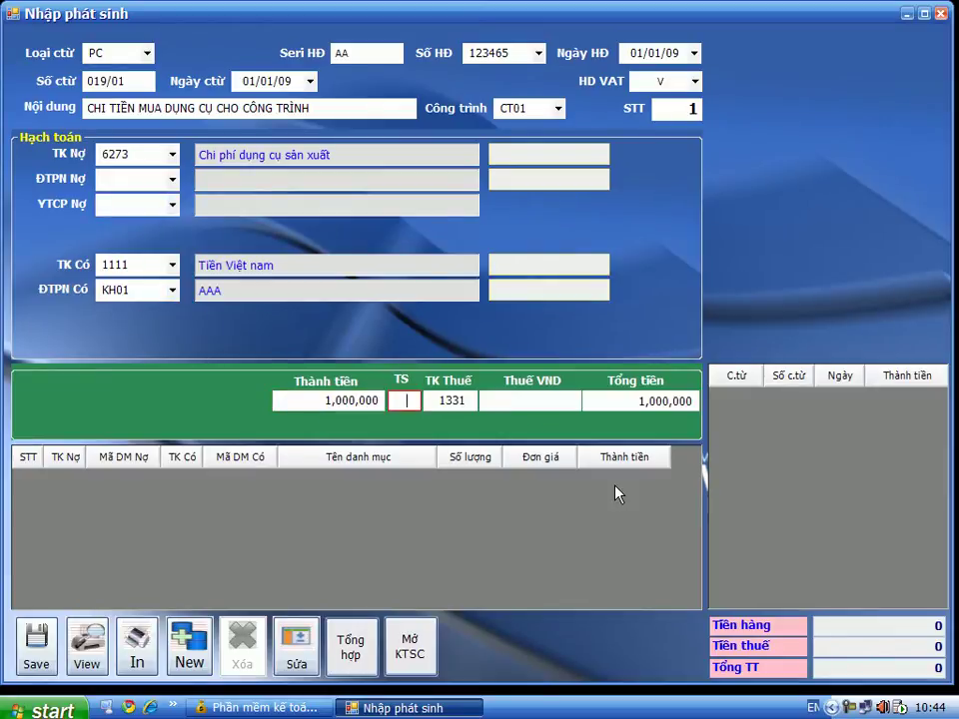
key(Return)
key(Return)
key(Return)
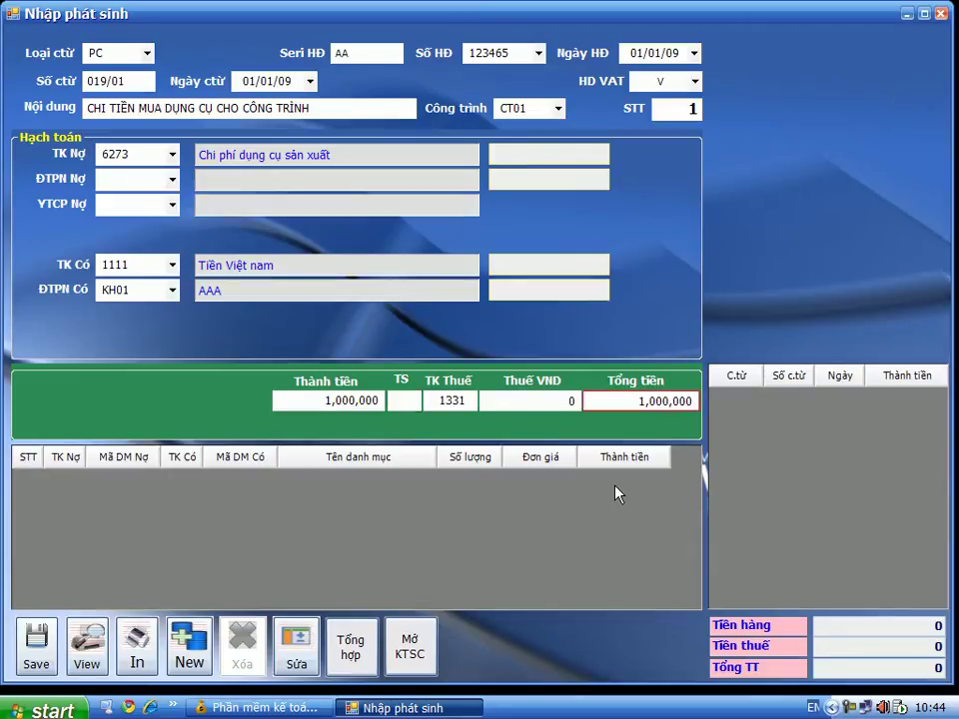
key(Return)
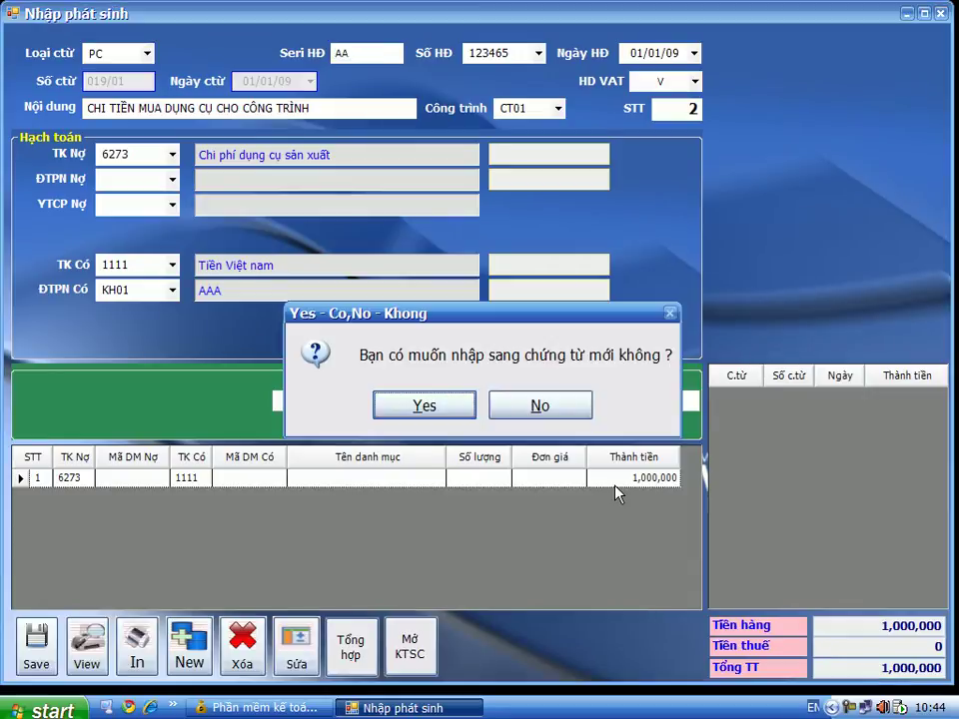
Start a new PKT voucher dated 01/01/09 with HD VAT set to X.
key(Return)
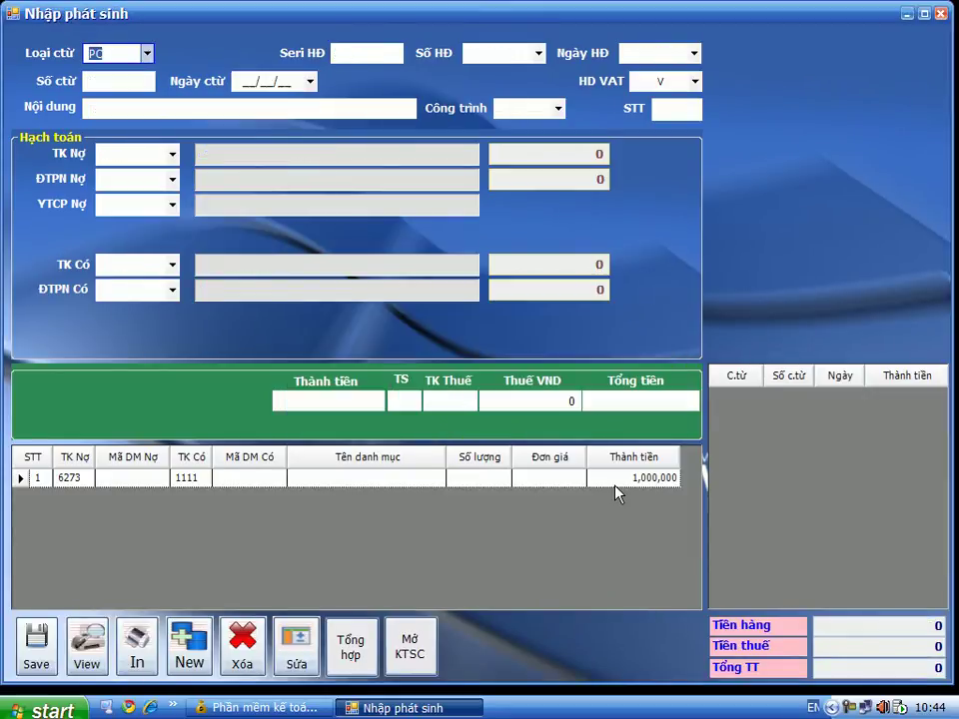
text(PKT)
key(Return)
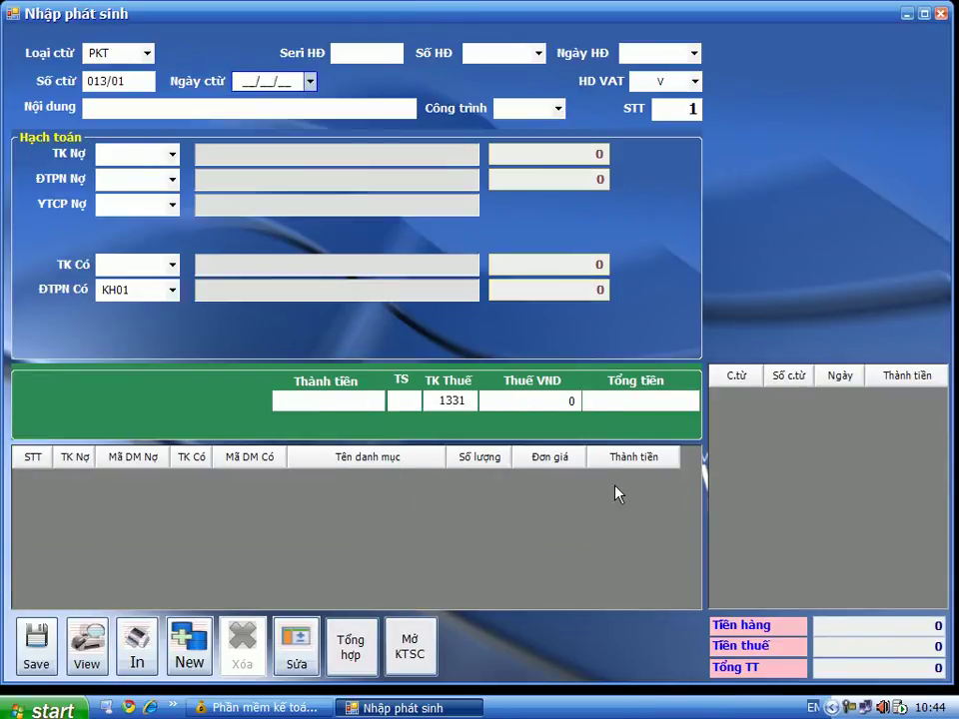
text(0101)
text(09)
key(Return)
text(X)
key(Return)
Enter LƯƠNG CÔNG TRÌNH 01 as the voucher's Nội dung and CT01 as its Công trình code.
text(LƯƠNG CÔNG TRÌNH 01)
key(Return)
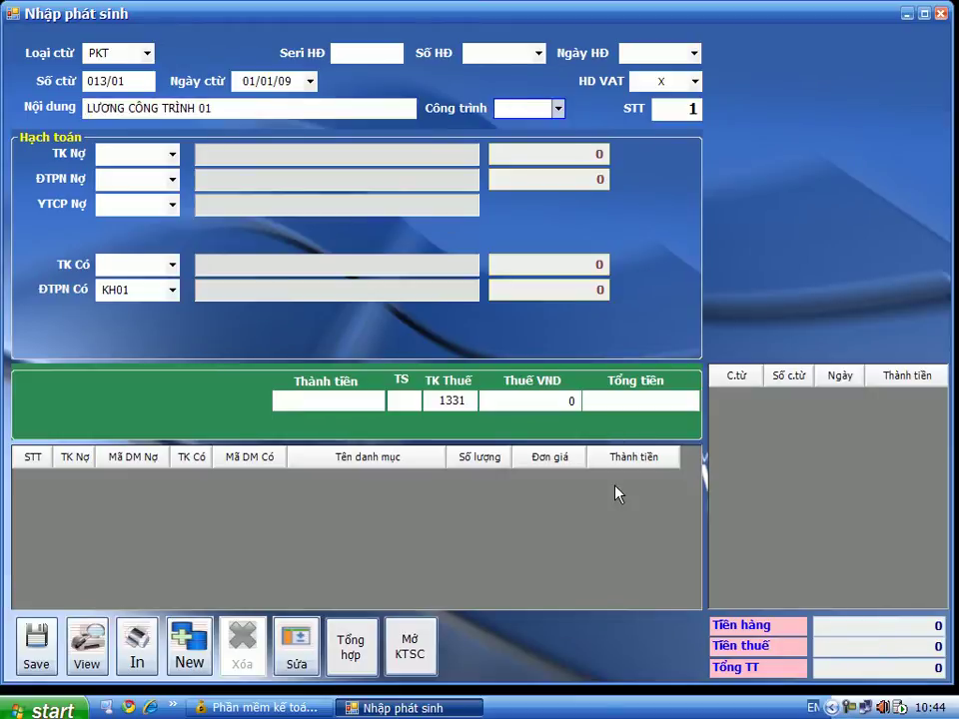
text(CT01)
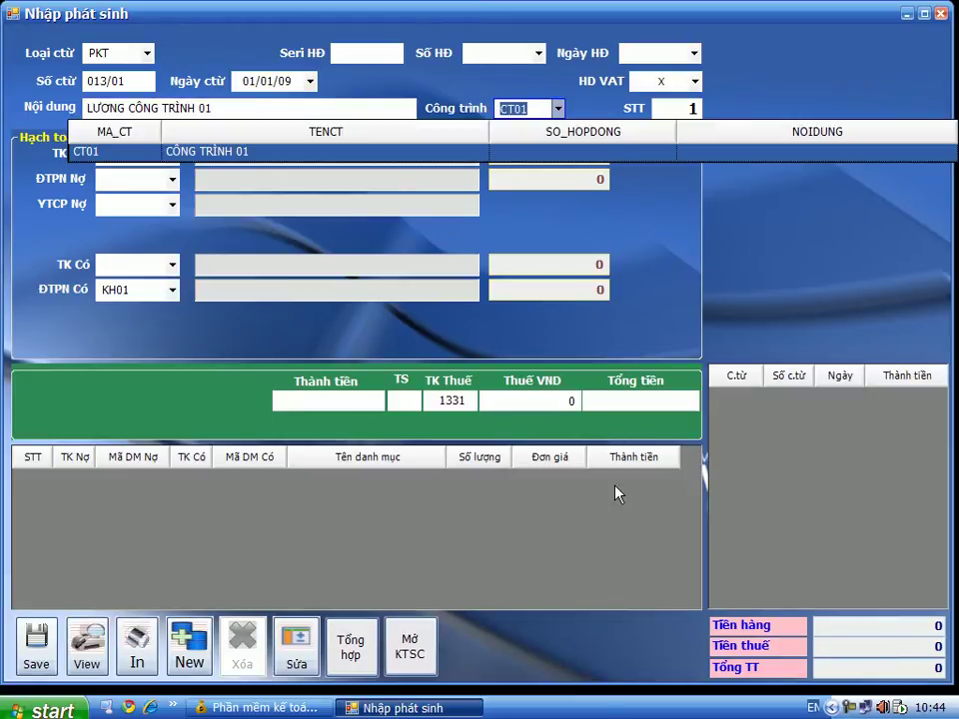
key(Return)
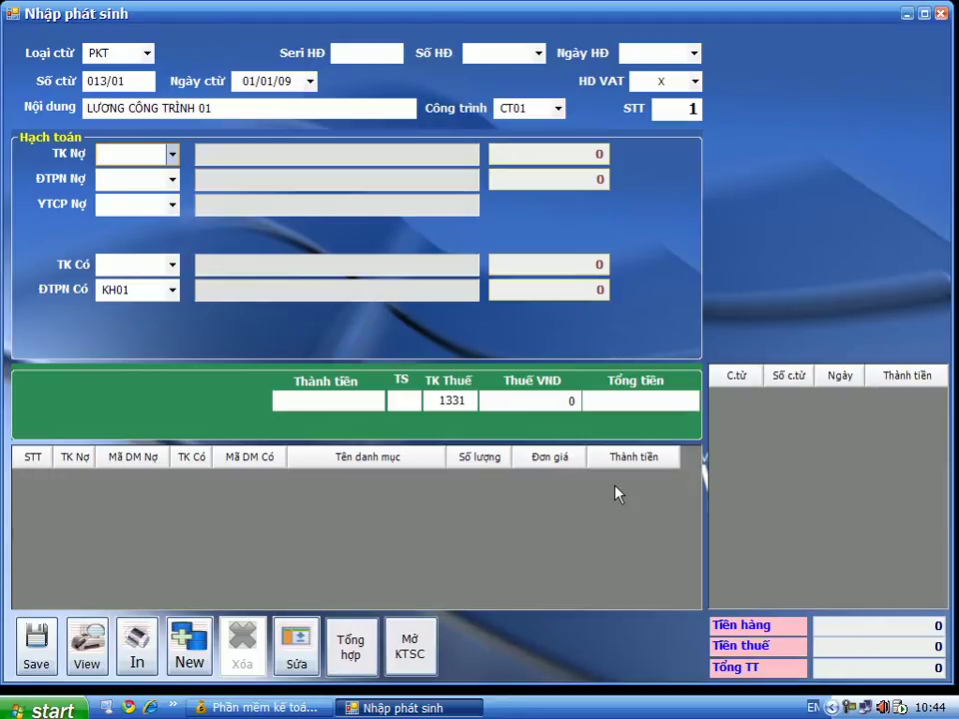
Set TK Nợ to 622 with ĐTPN Nợ blank, and TK Có to 334 with ĐTPN Có KH01 accepted.
text(622)
key(Return)
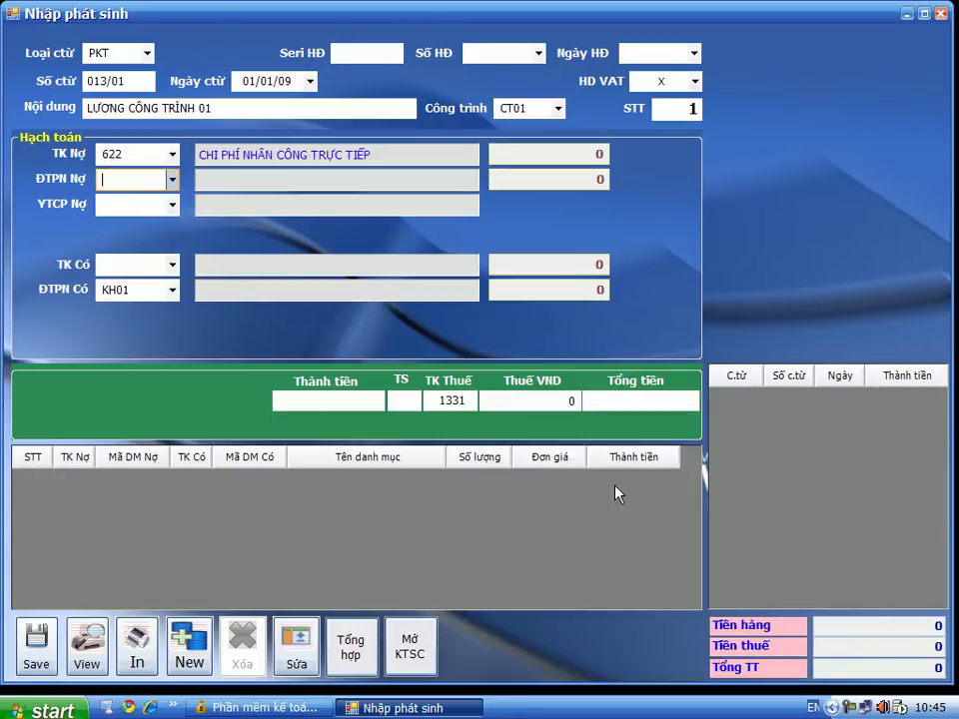
key(Return)
text(334)
key(Return)
key(Return)
Set Thành tiền to 2,000,000 and save the PKT voucher.
text(2000000)
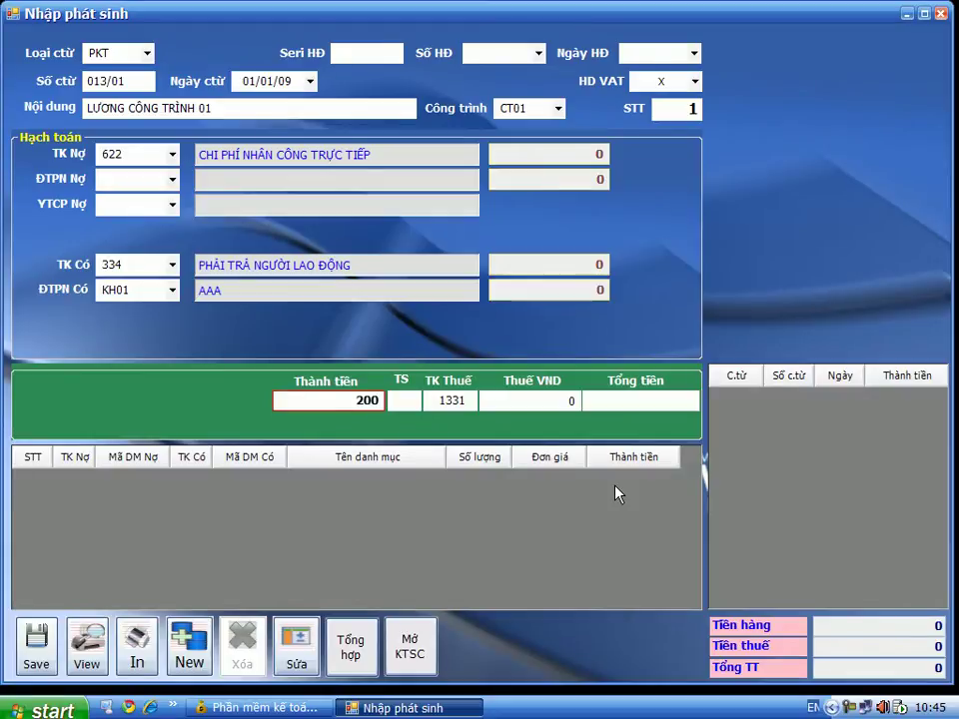
key(Return)
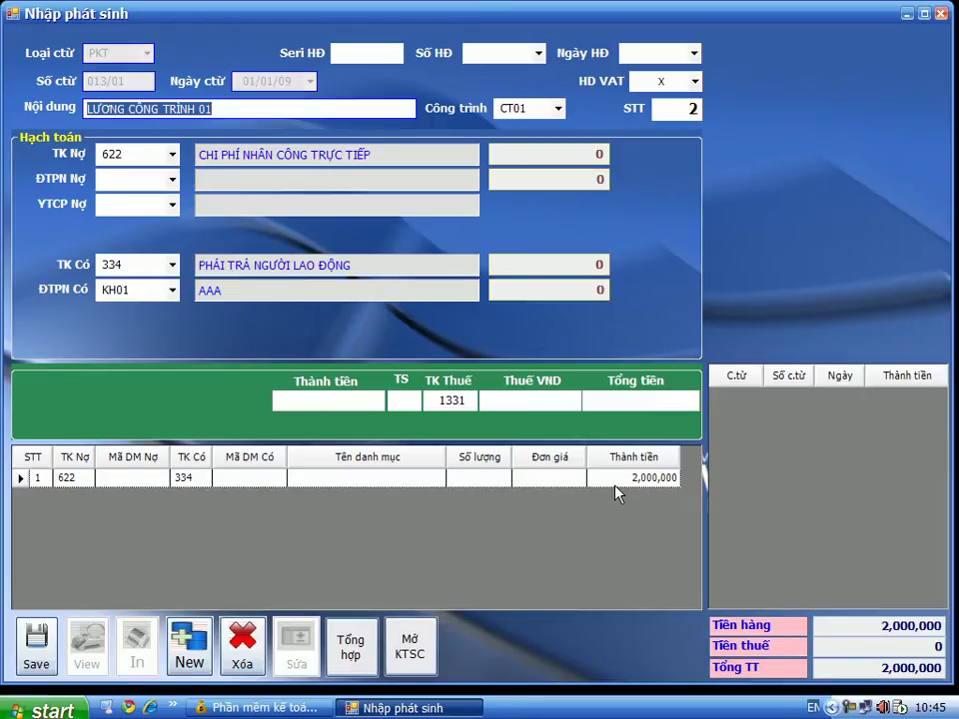
key(ctrl+s)
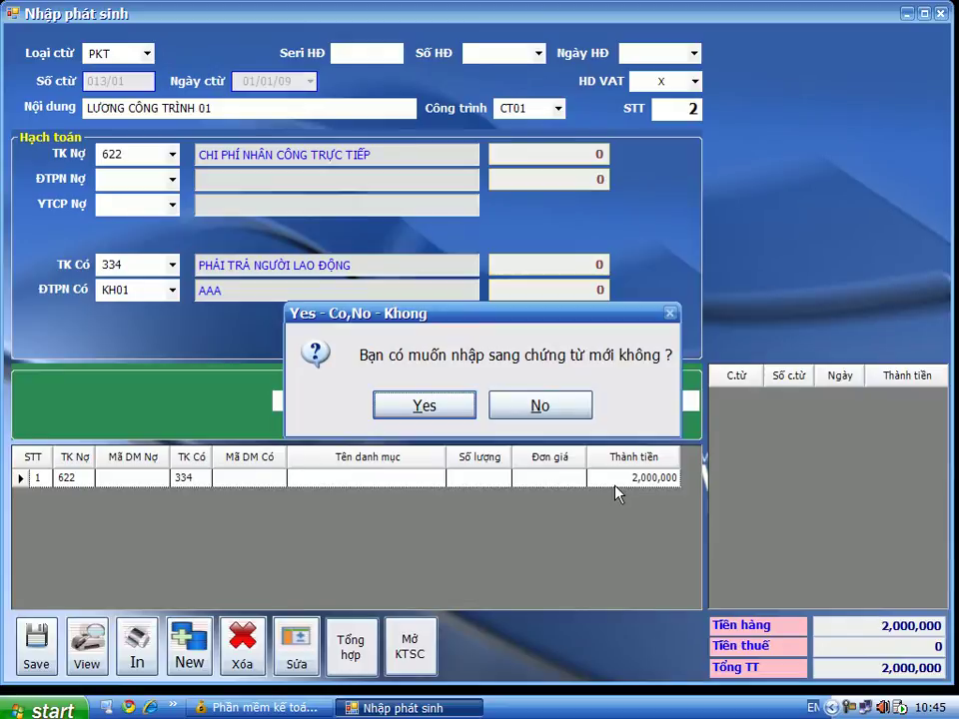
Start a new PXK voucher, accept the date 15/09/09 and set HD VAT to X.
key(Return)
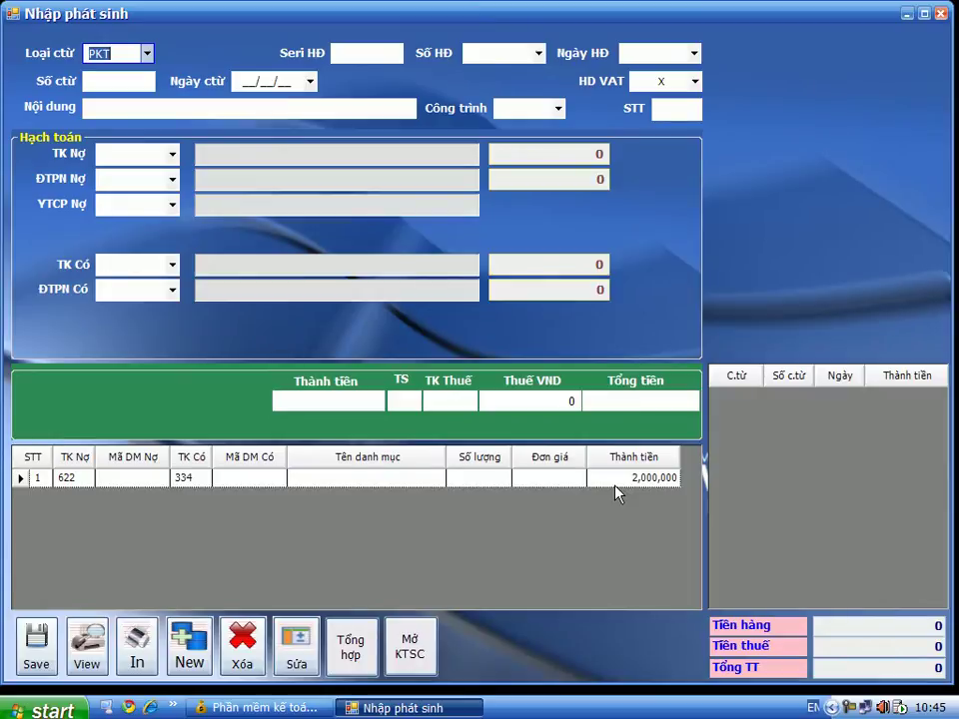
text(PXK)
key(Tab)
key(Tab)
key(Tab)
text(X)
key(Tab)
Enter XUẤT KHO NGUYÊN LIỆU as the Nội dung and choose project CT01.
text(XUẤT KHO NGUYÊN LIỆU)
key(Tab)
key(Down)
key(Tab)
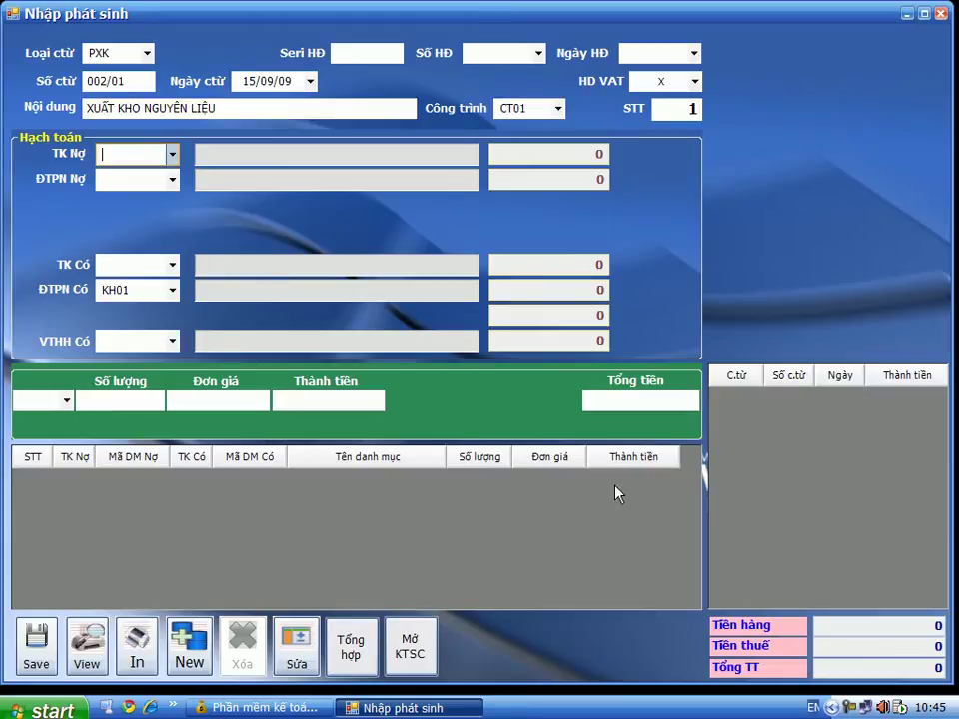
Set TK Nợ to 621 with ĐTPN Nợ blank, and TK Có to 1521 with ĐTPN Có cleared.
text(621)
key(Tab)
key(Tab)
text(1521)
key(Tab)
key(BackSpace)
key(Tab)
Choose item NL1 for VTHH Có, set Số lượng to 10, leave the price blank and save the line.
key(F4)
key(Tab)
text(10)
key(Tab)
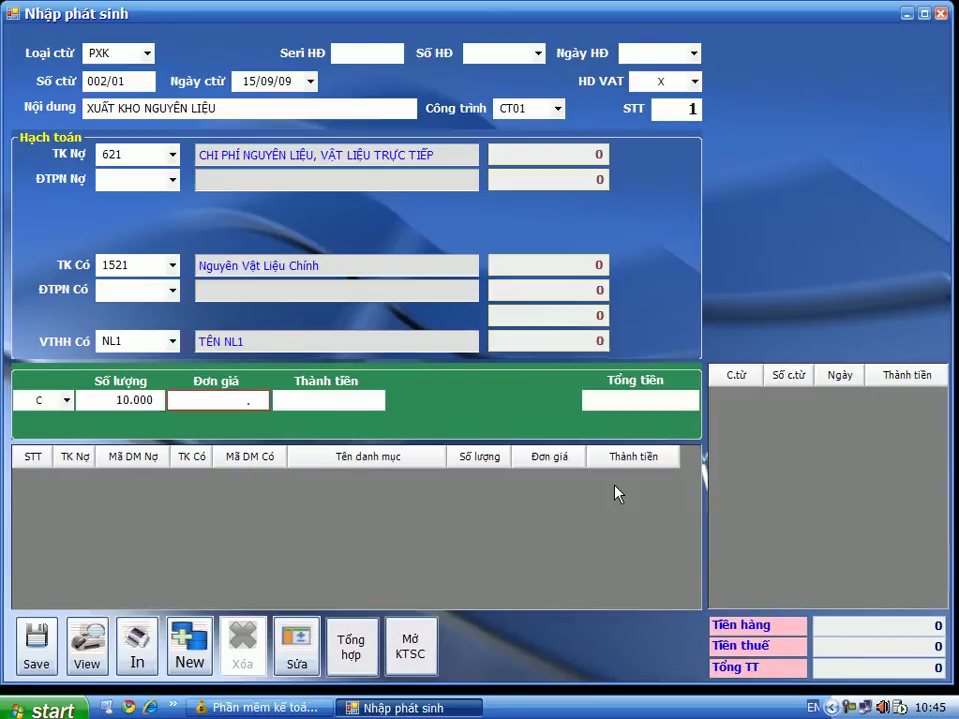
key(Tab)
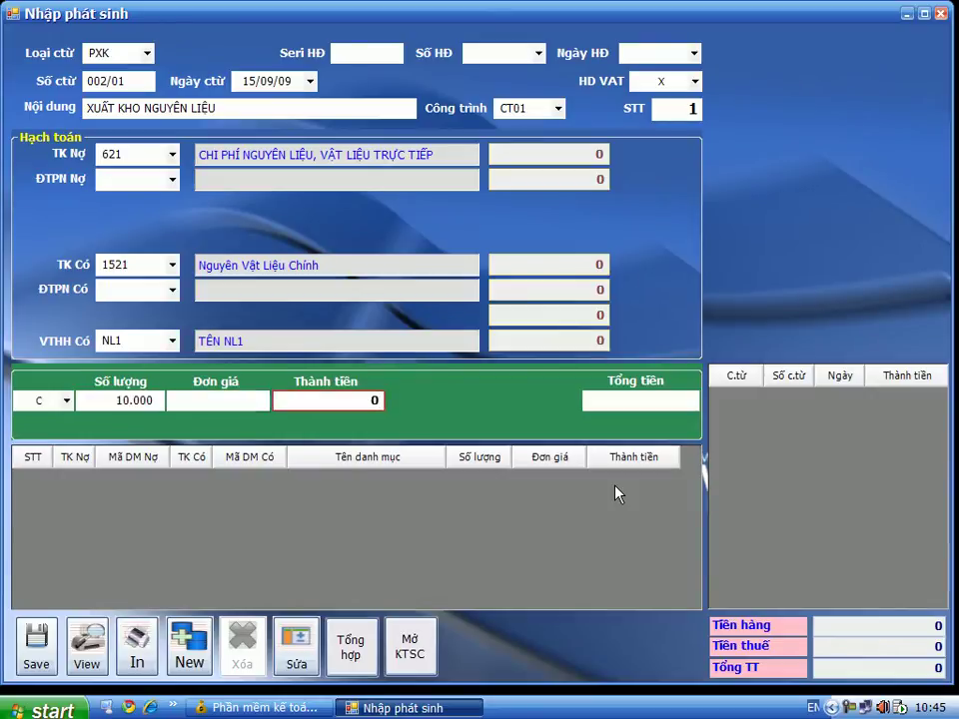
key(Tab)
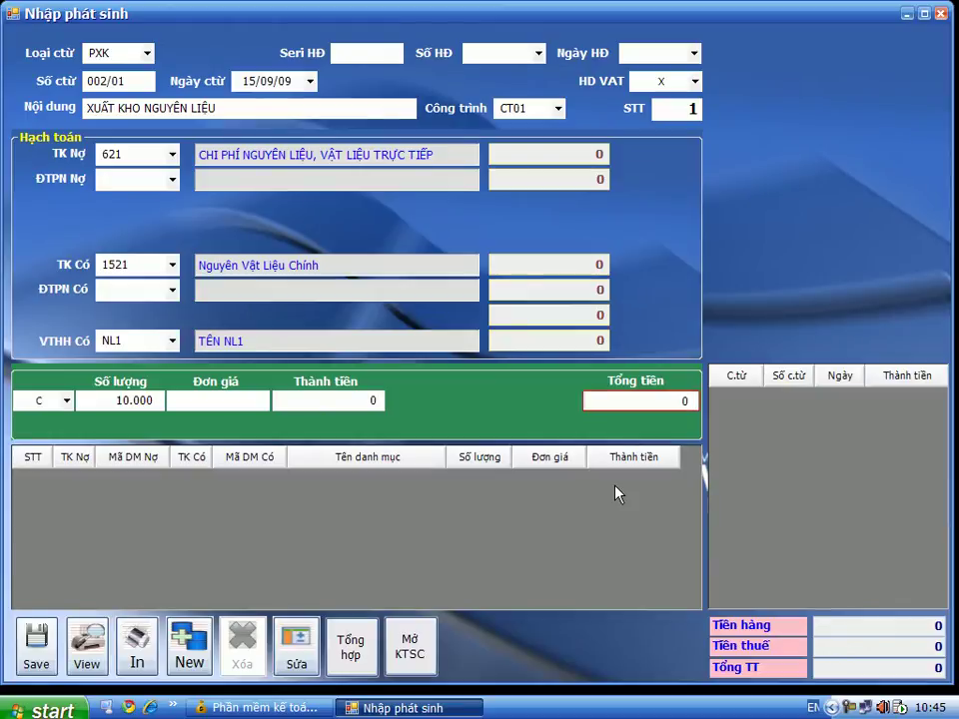
key(Return)
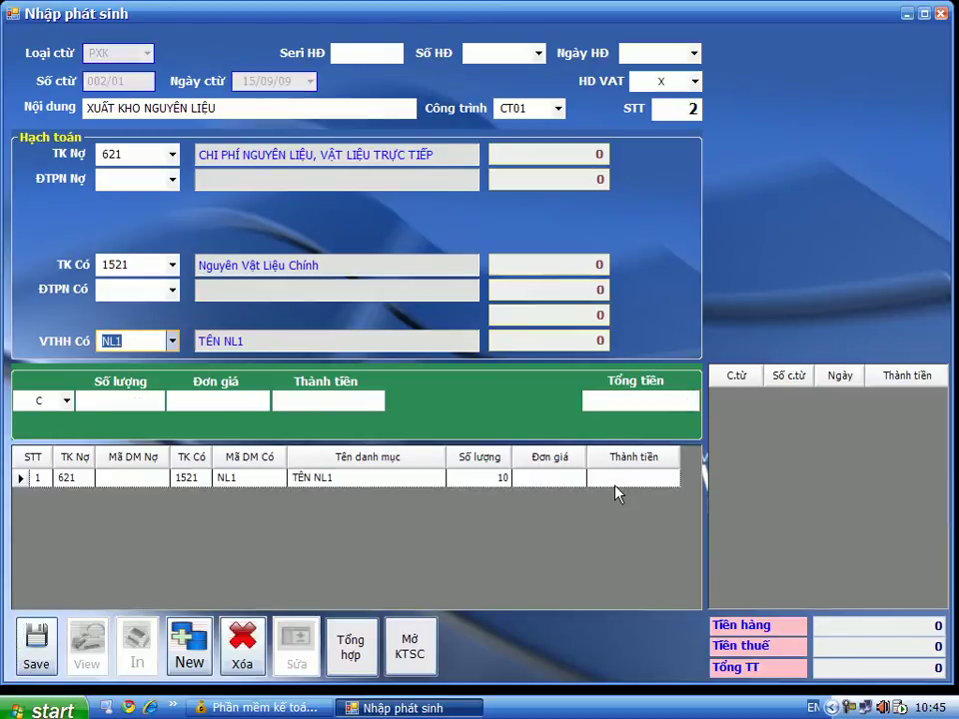
Leave voucher entry, check the recorded vouchers in Sổ chứng từ gốc and close that register.
click(940, 15)
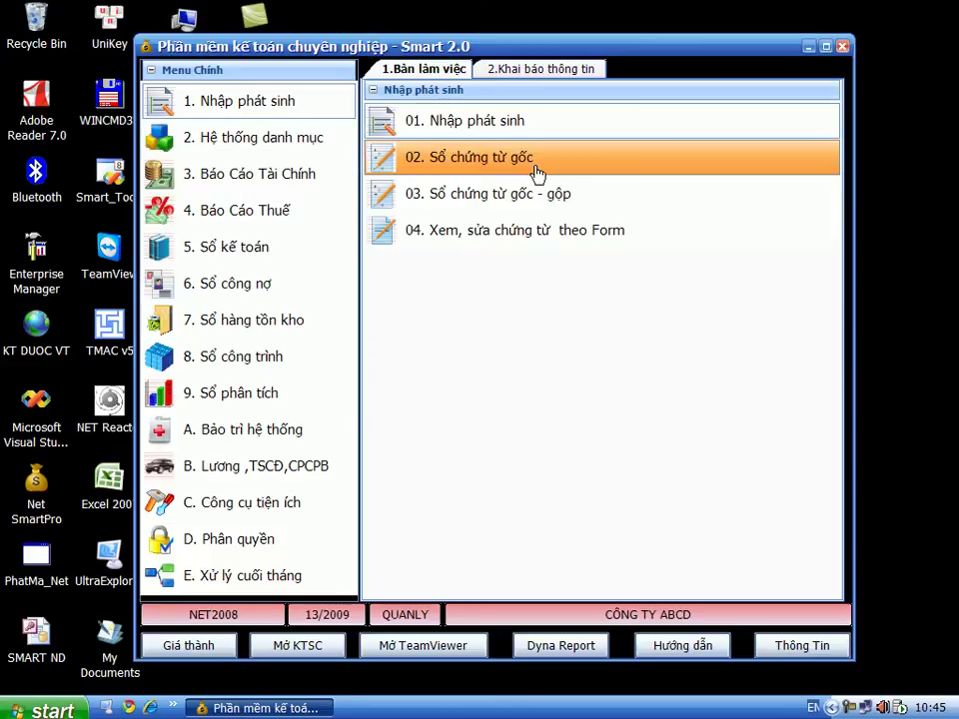
click(537, 172)
click(674, 180)
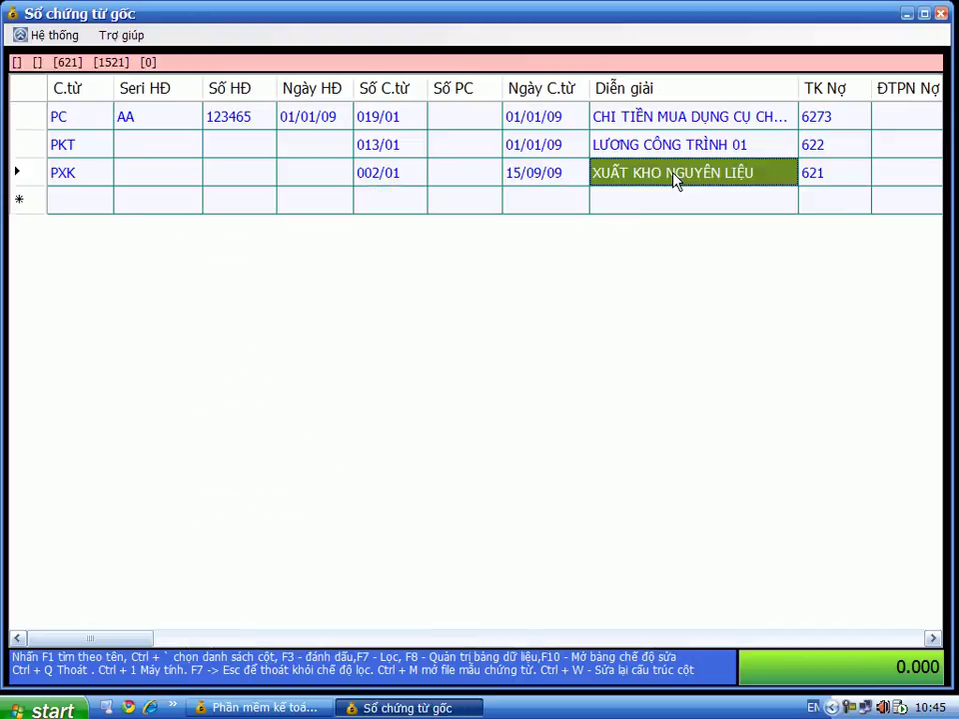
key(Tab)
key(Up)
key(Up)
key(Left)
key(Left)
key(Left)
key(Left)
key(Left)
key(Left)
key(Left)
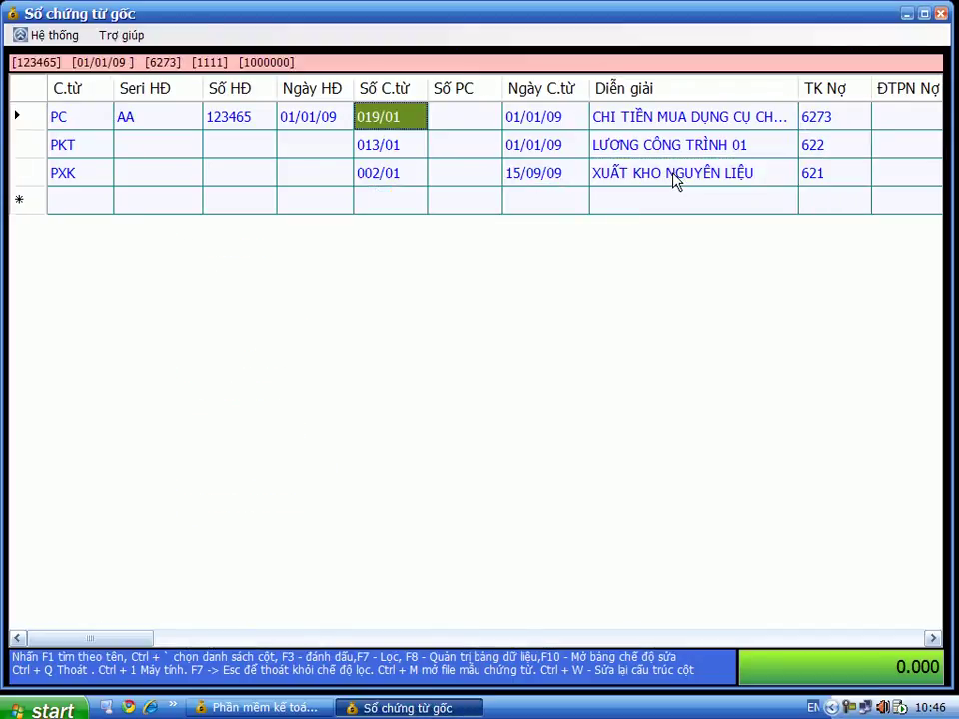
key(Right)
key(Right)
key(Right)
key(Right)
key(Right)
key(Right)
key(Right)
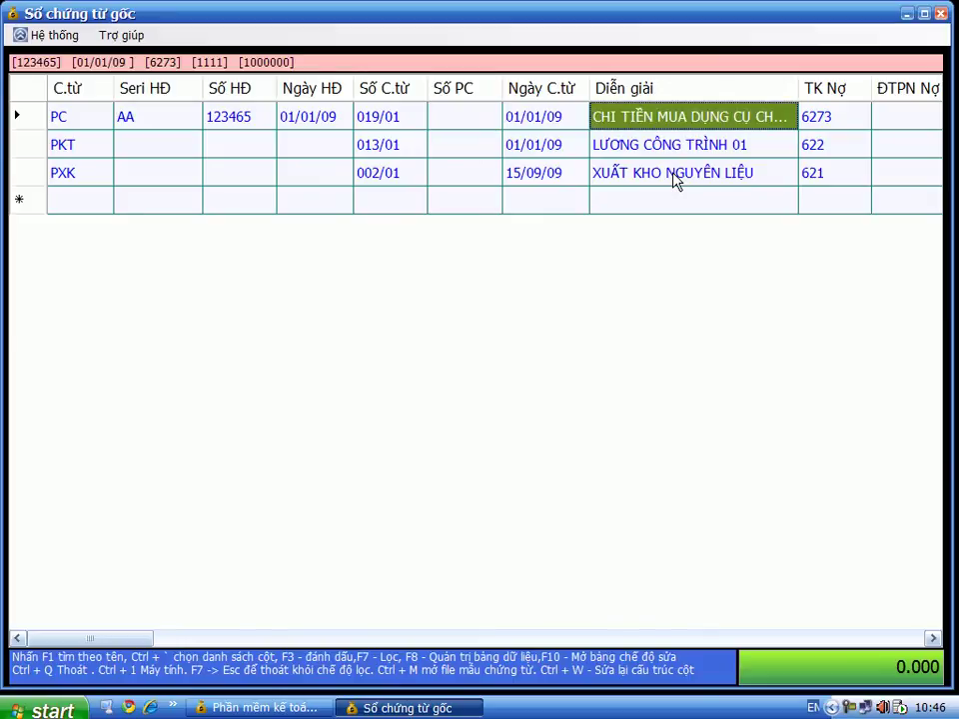
click(942, 14)
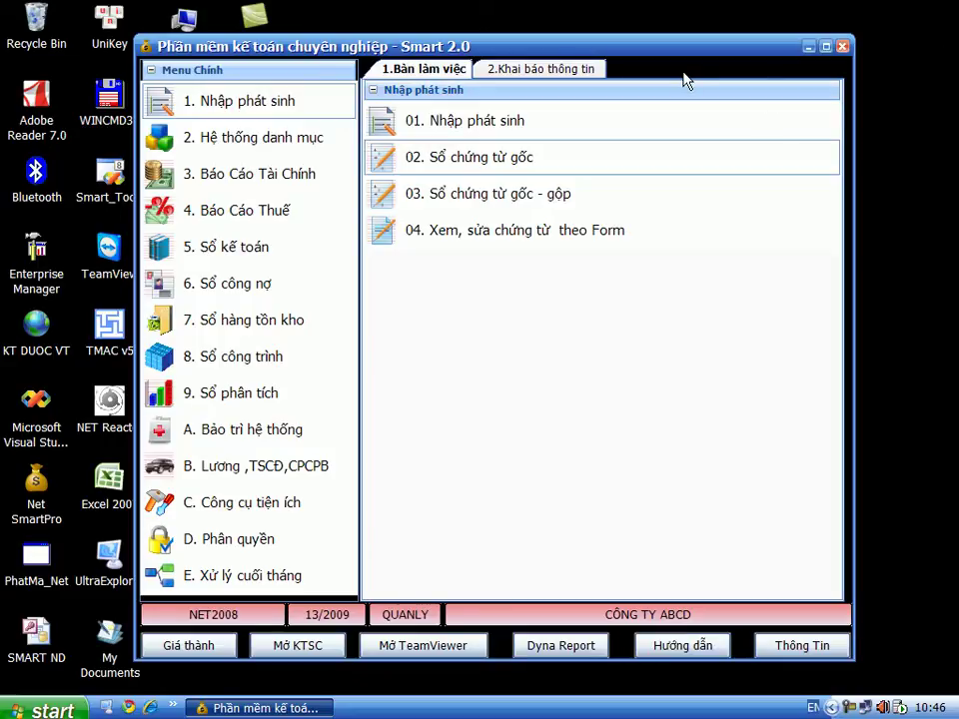
In Cài đặt thông số, set ID48 (Danh sách tài khoản chi phí công trình) to ('621','622','6273').
click(537, 70)
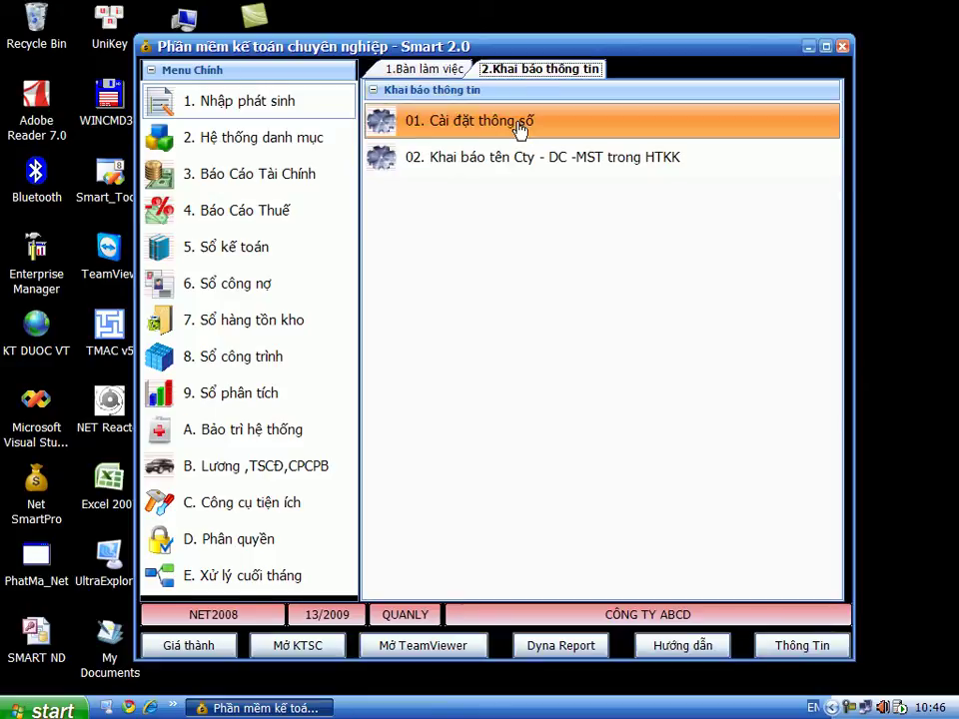
double_click(523, 124)
scroll(519, 126, down, 8)
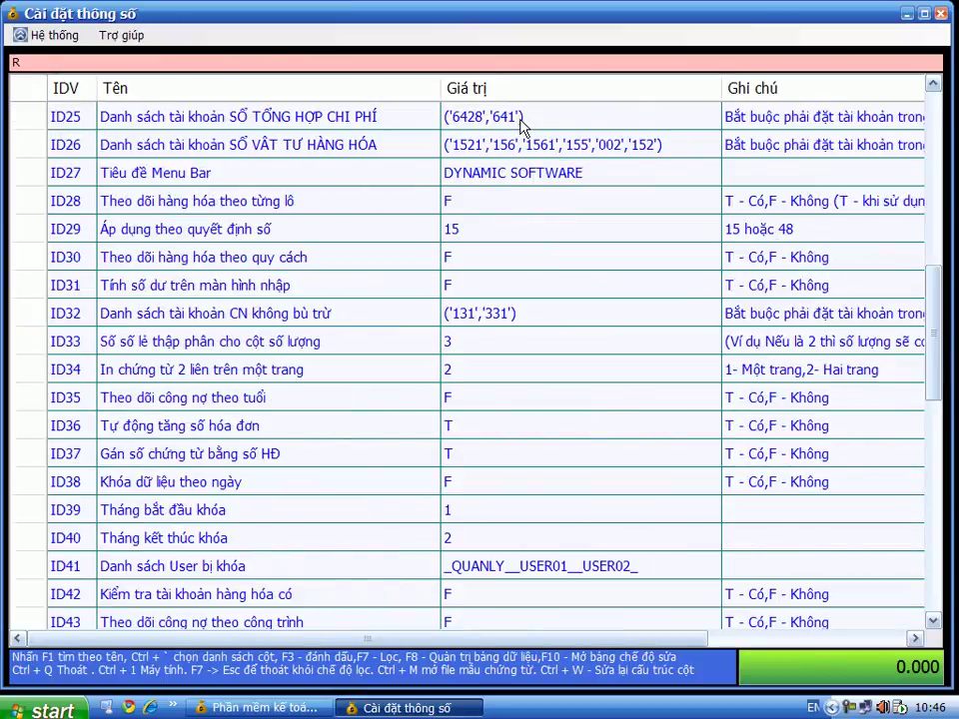
scroll(699, 270, down, 3)
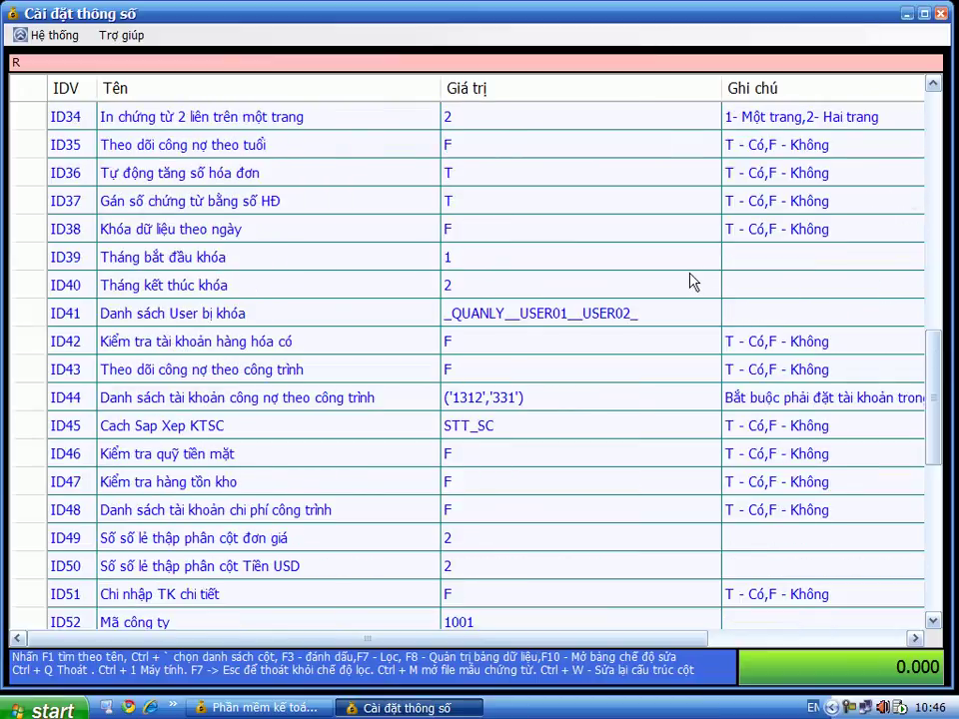
click(540, 506)
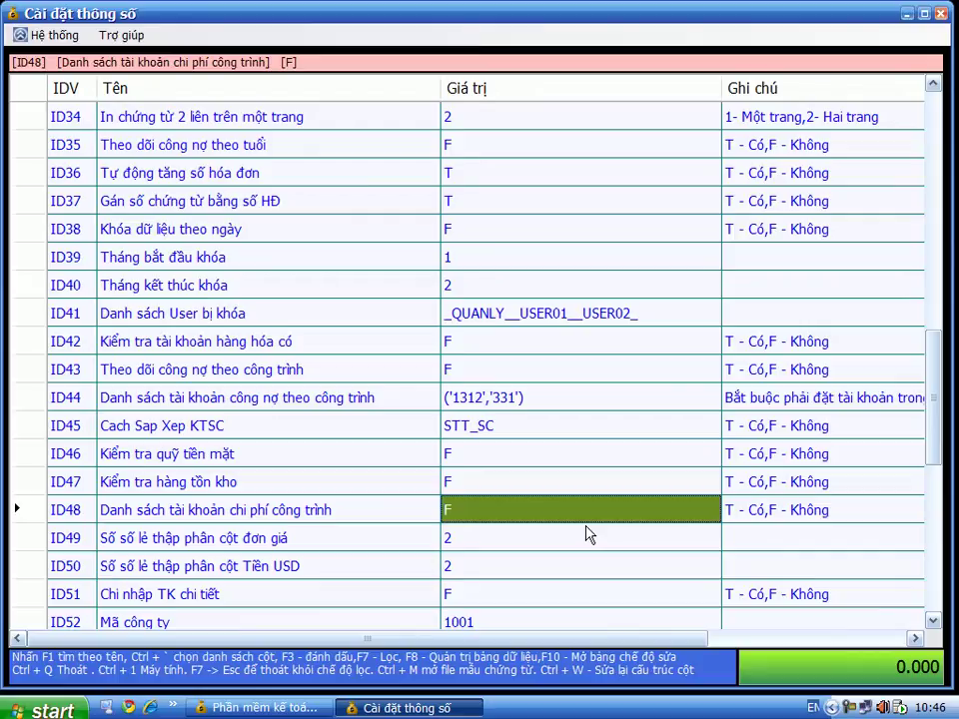
key(F10)
key(Return)
text(('6)
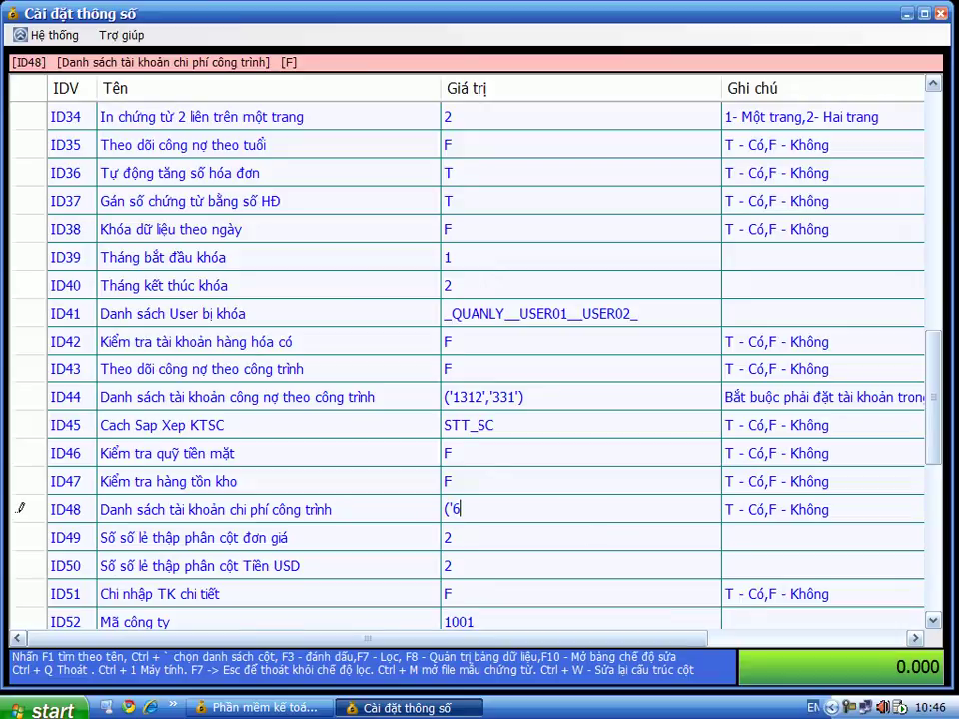
text(21','622','6273'))
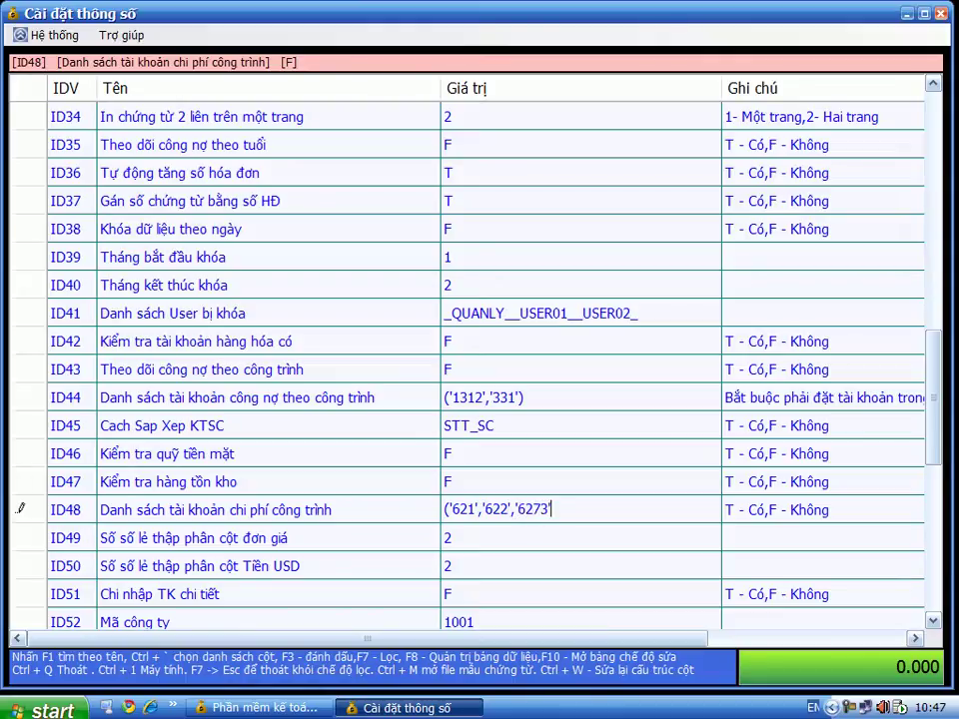
click(588, 530)
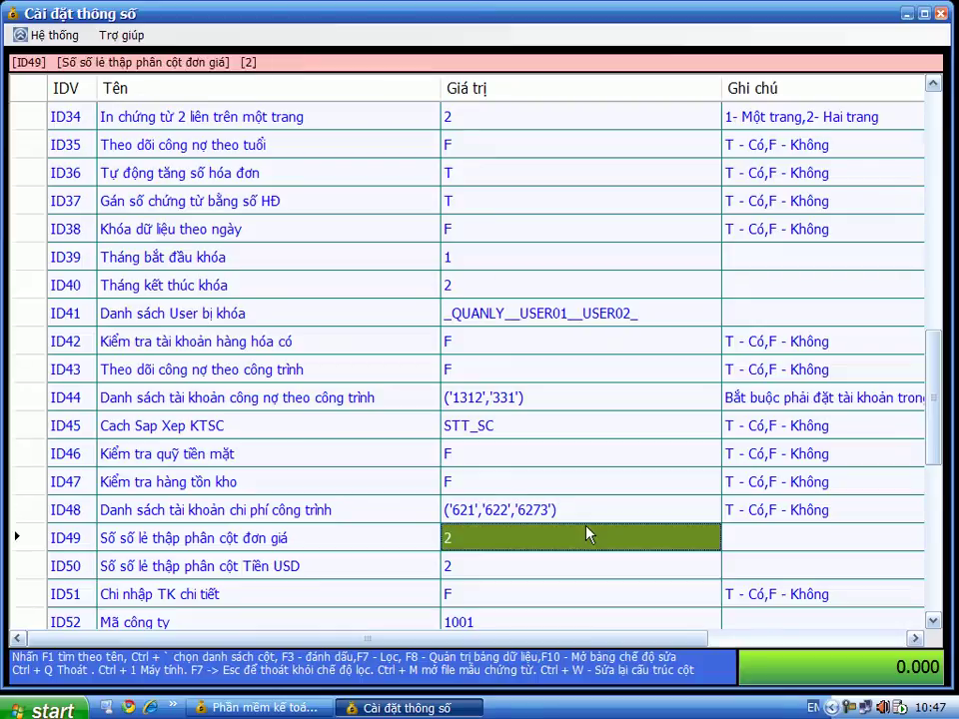
Set ID53 (Có danh sách tài khoản chi phí theo công trình) to T and close the parameter list.
key(Down)
key(Down)
key(Down)
key(Down)
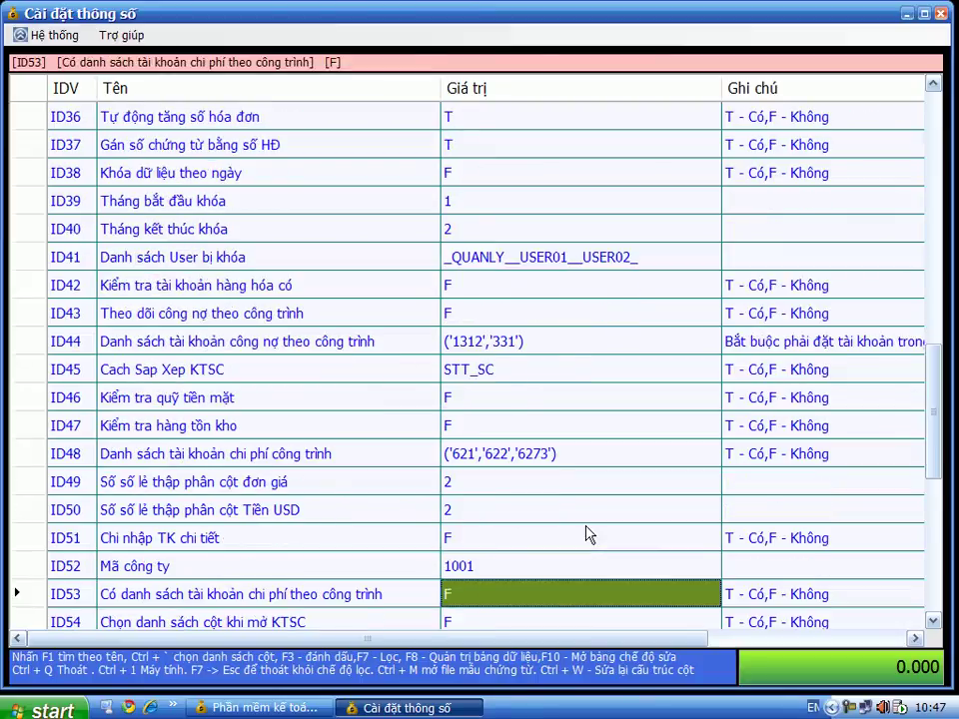
key(F10)
key(Return)
text(T)
key(Up)
key(Down)
key(Left)
key(Left)
key(Right)
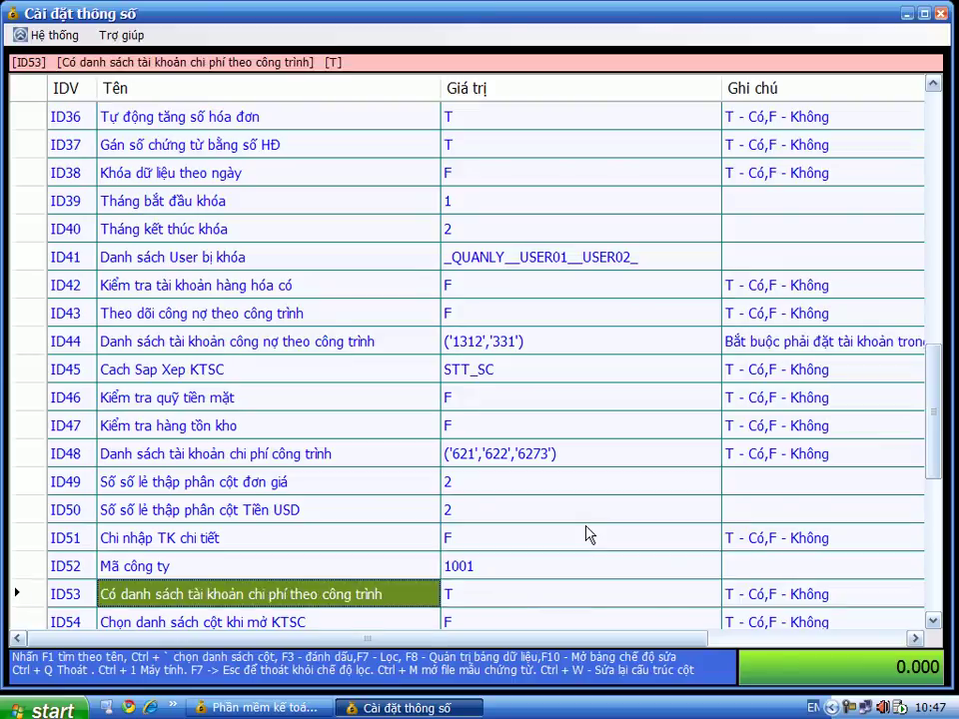
key(Right)
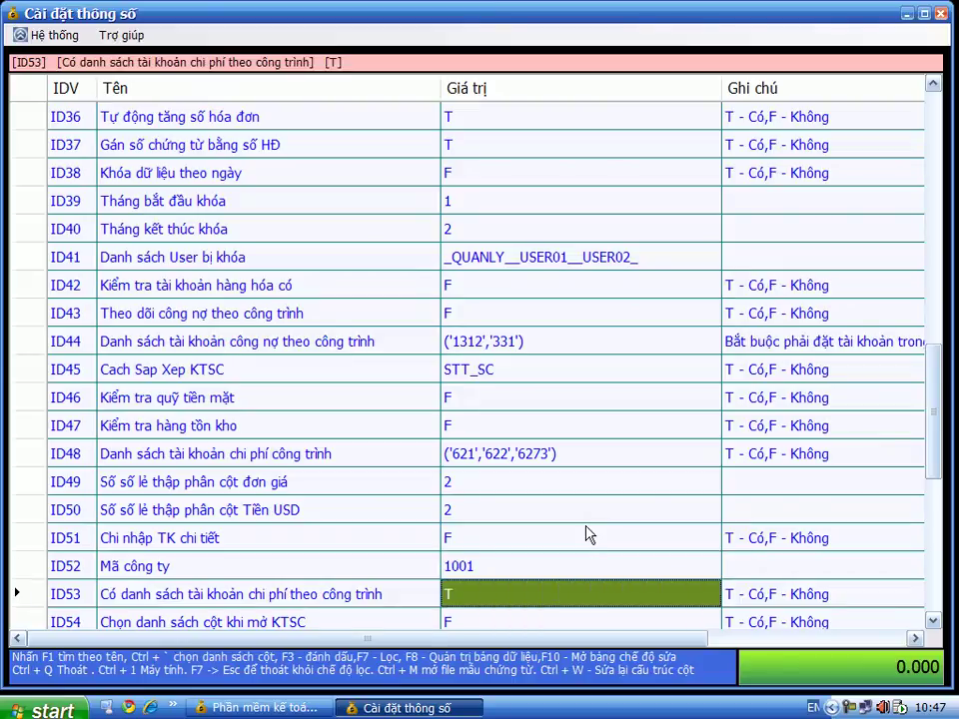
click(24, 598)
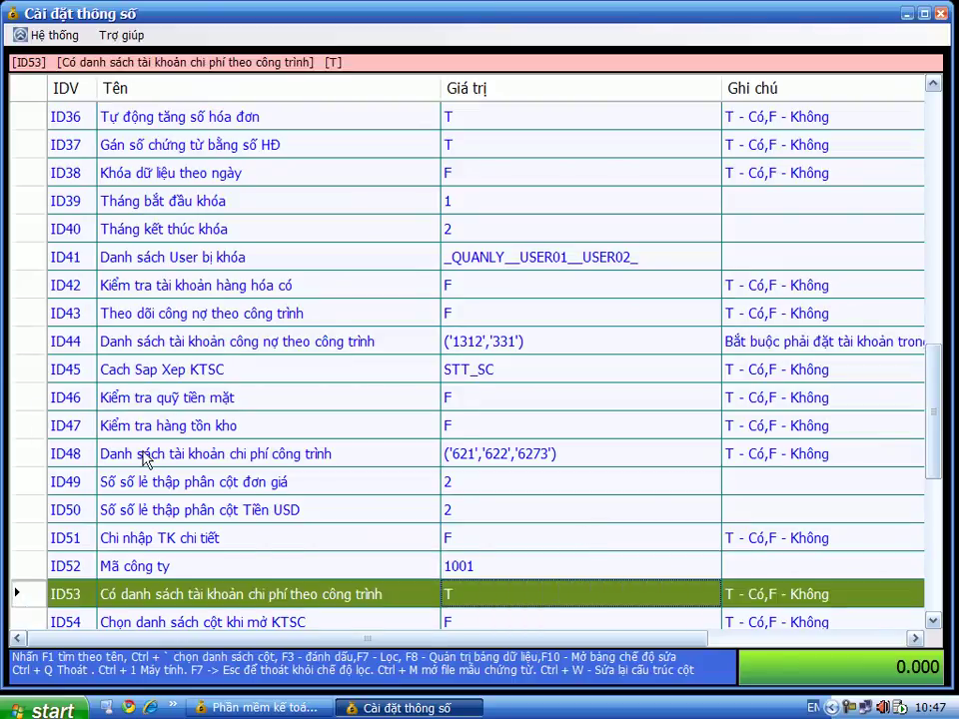
click(506, 456)
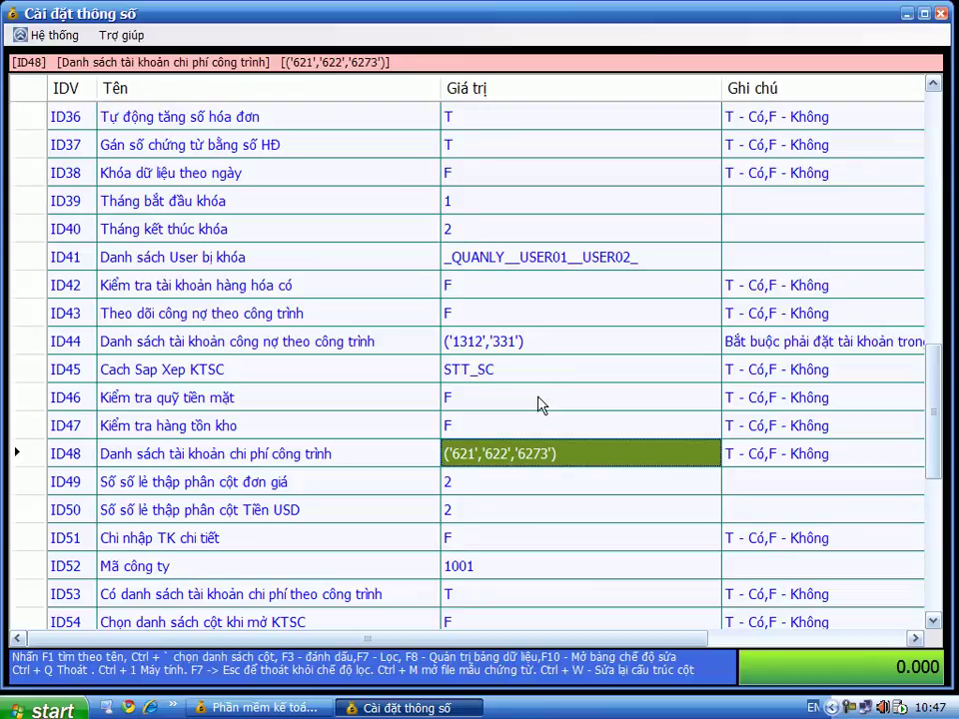
click(942, 13)
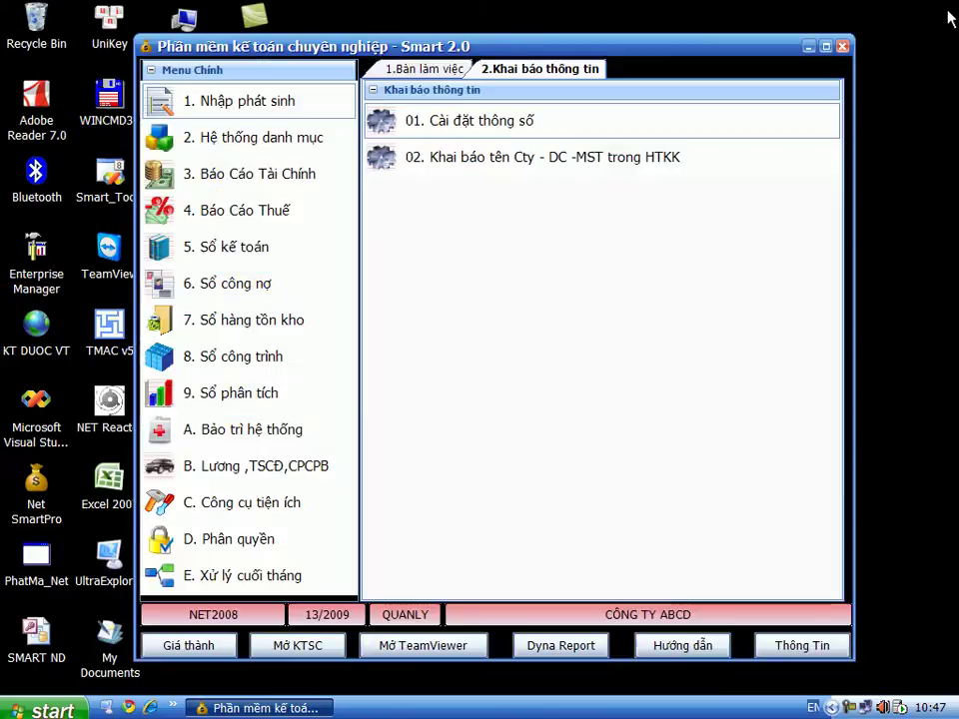
Reopen the Sổ chứng từ gốc register of recorded vouchers.
click(258, 106)
click(327, 137)
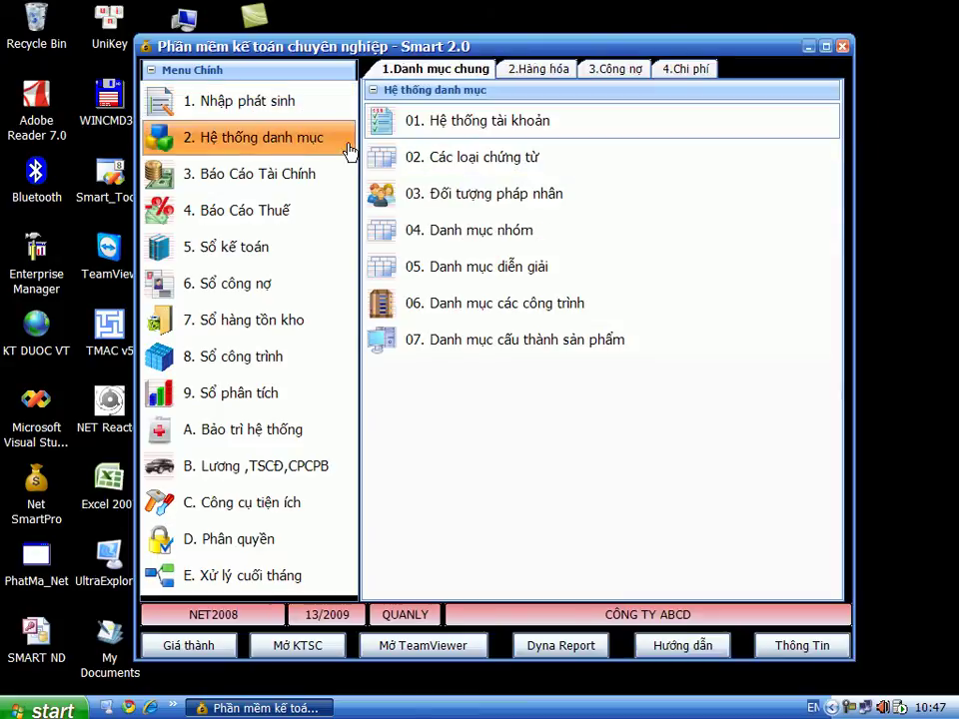
click(317, 110)
click(459, 163)
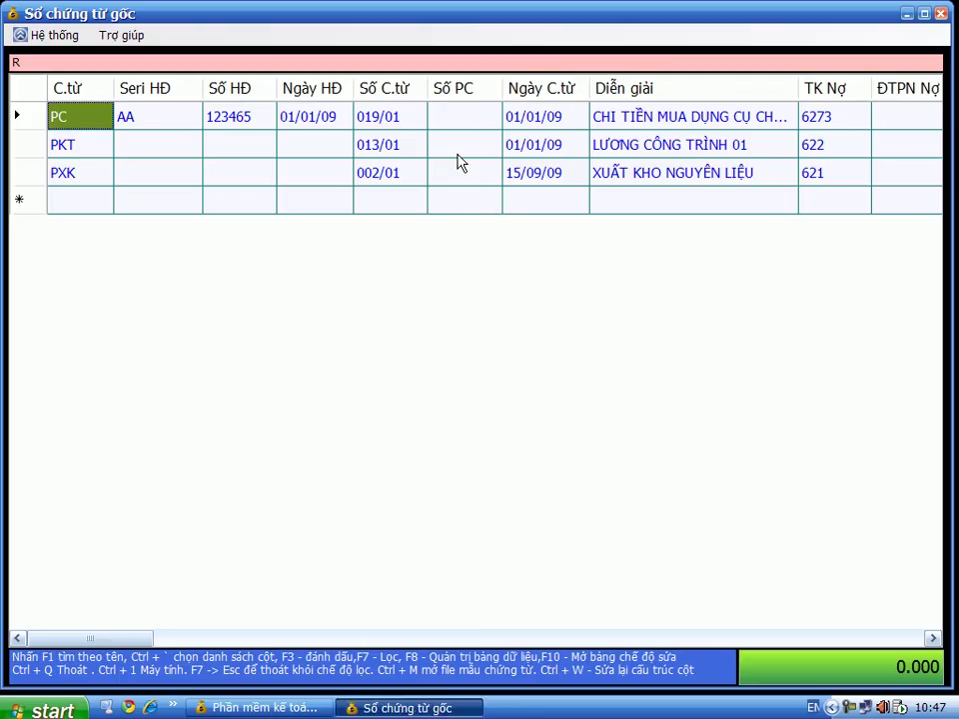
Examine the debit and credit accounts of the recorded vouchers, especially the PXK material issue, and close the register.
key(Right)
key(Right)
key(Right)
key(Right)
key(Right)
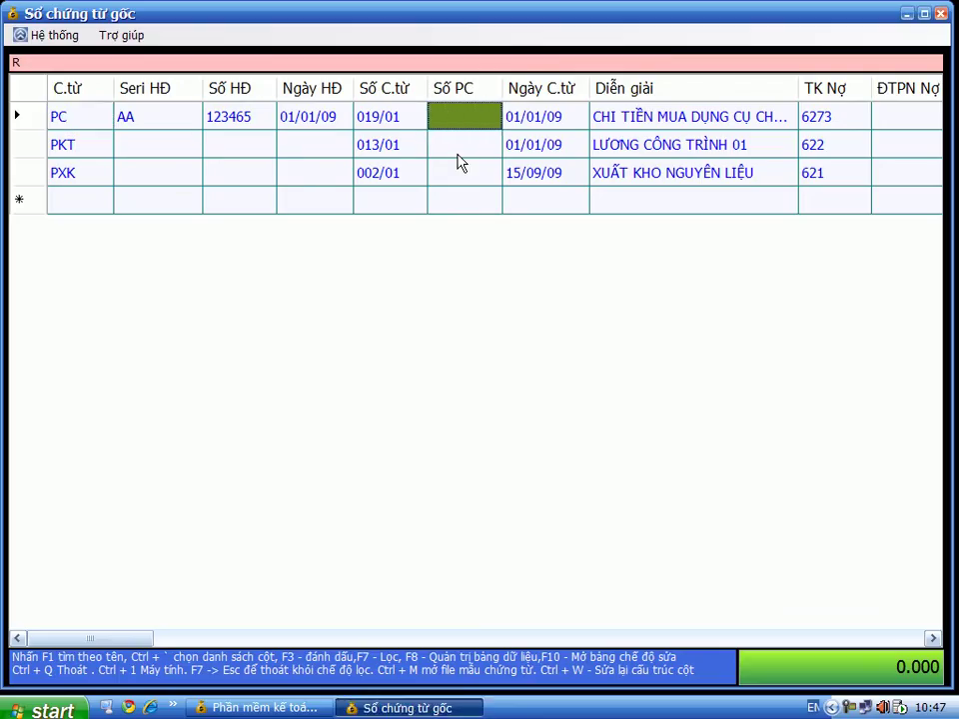
key(Down)
key(Down)
key(shift+Down)
key(Right)
key(Right)
key(Right)
key(Right)
key(Right)
key(Right)
key(Right)
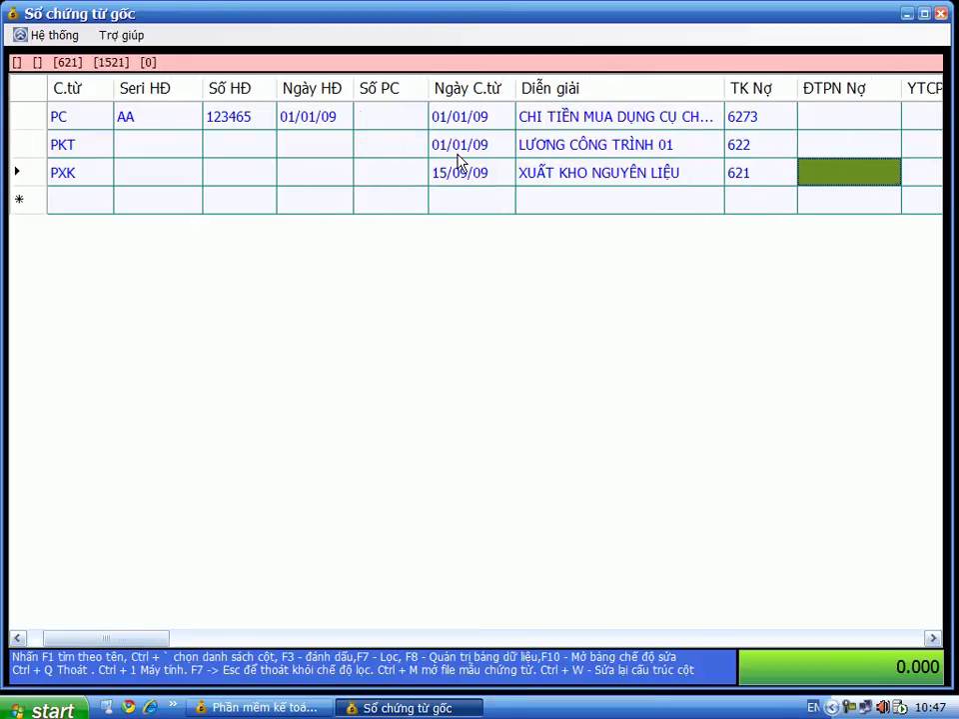
key(Right)
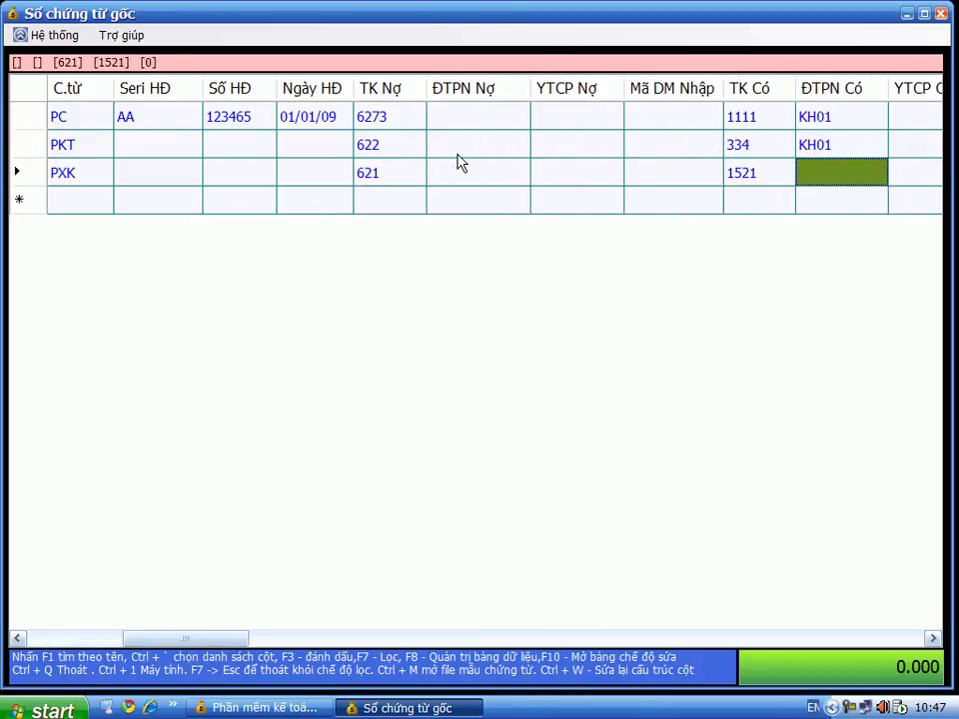
key(Right)
key(Right)
key(Right)
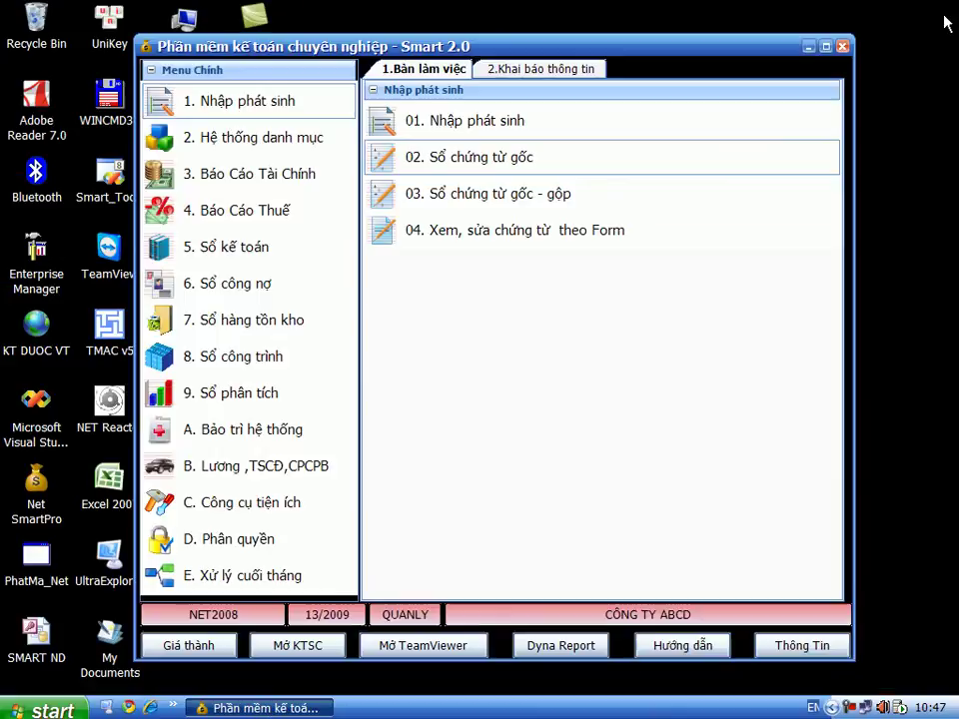
click(941, 13)
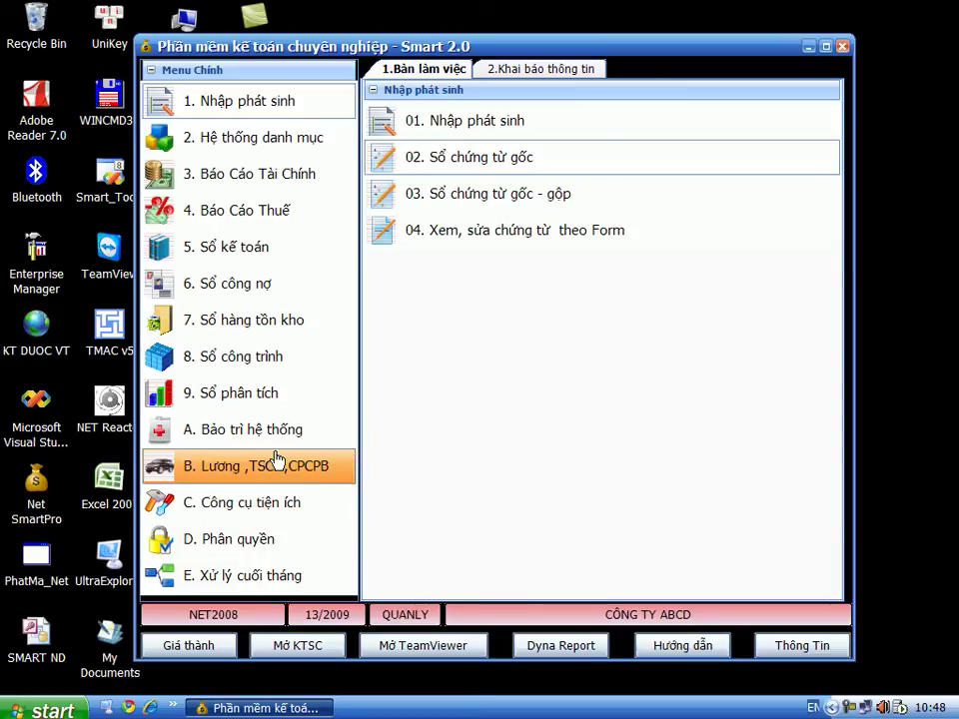
Try to reprocess the stock issue prices (Xử lý lại đơn giá BQGQL) for month 1 and account ('1521').
click(281, 585)
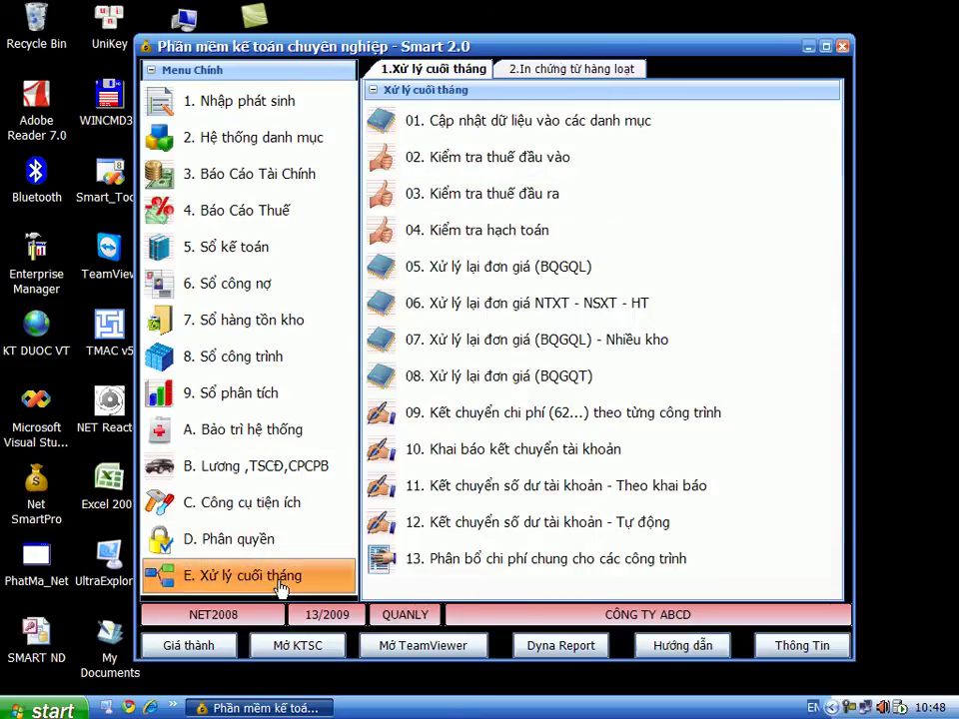
click(537, 283)
click(218, 115)
click(206, 133)
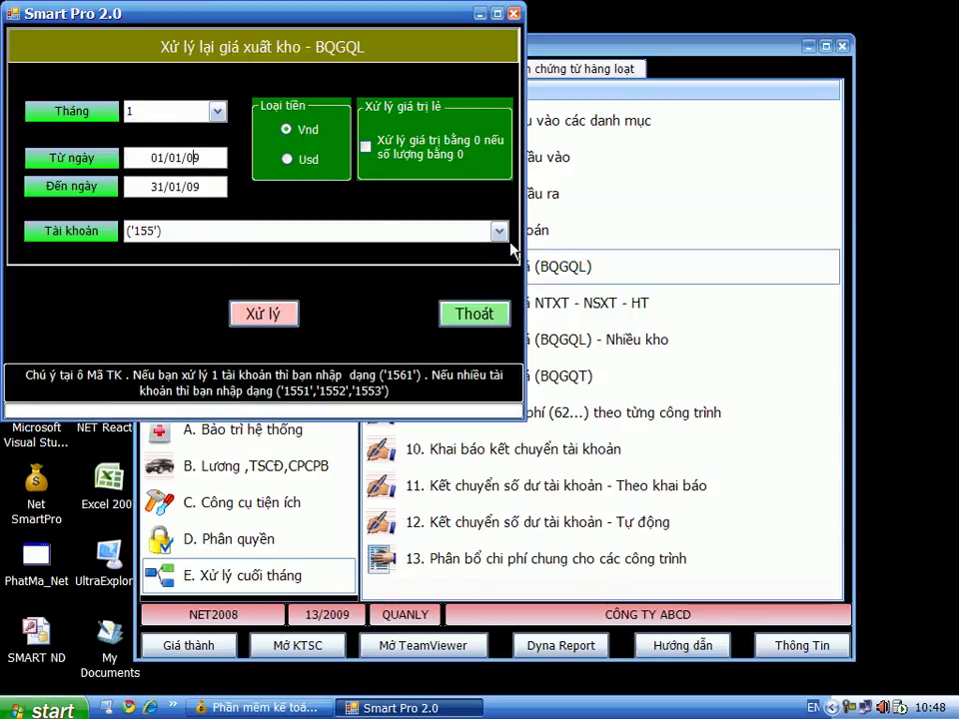
click(498, 231)
click(174, 254)
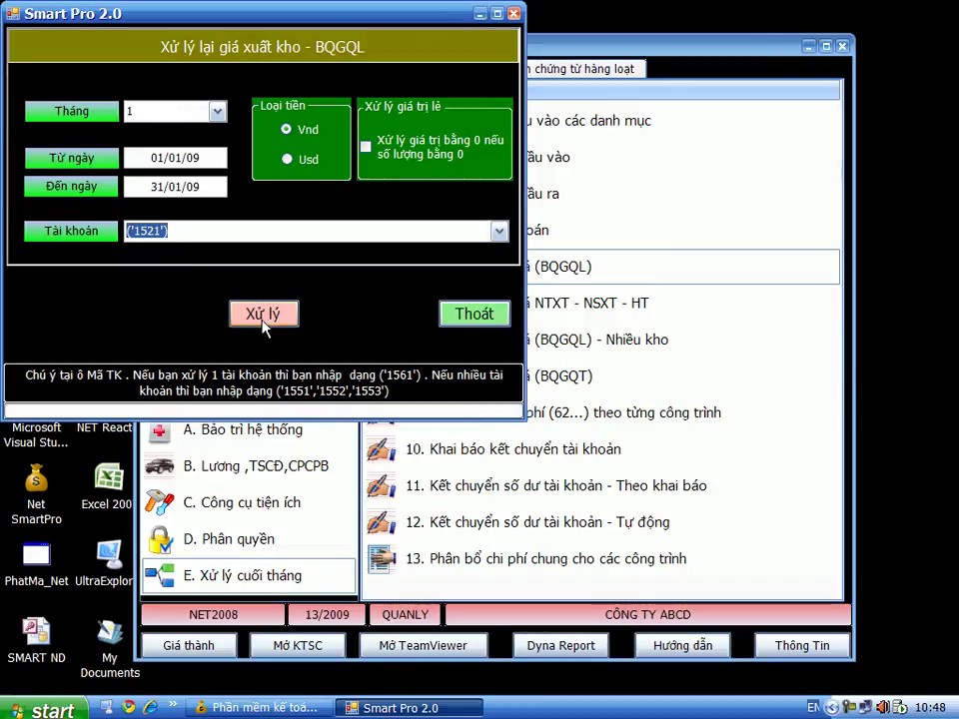
click(262, 314)
click(481, 406)
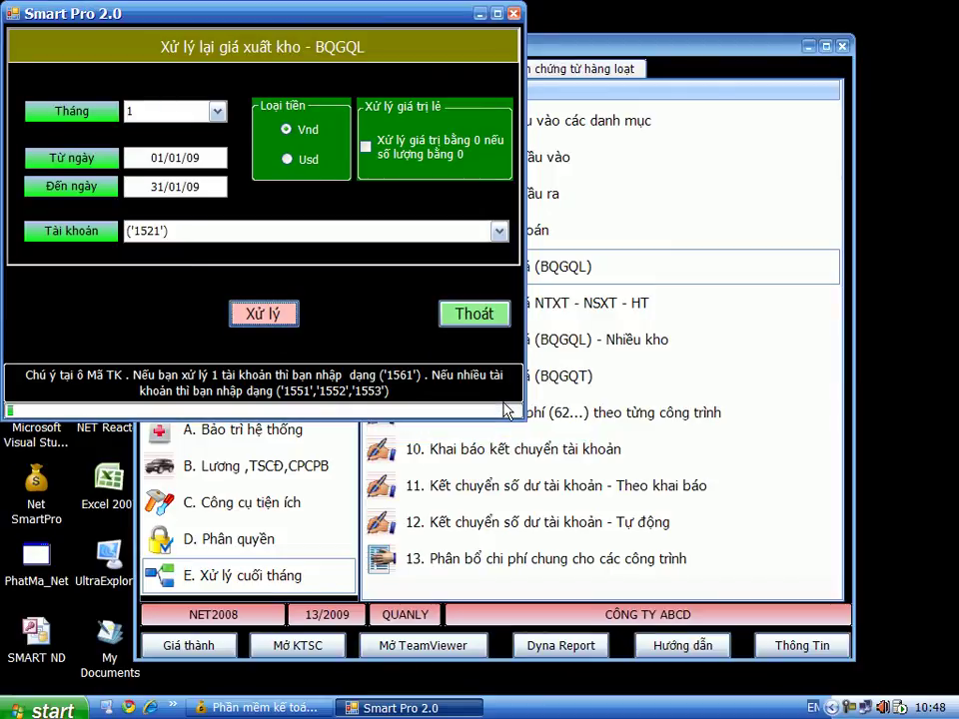
click(263, 315)
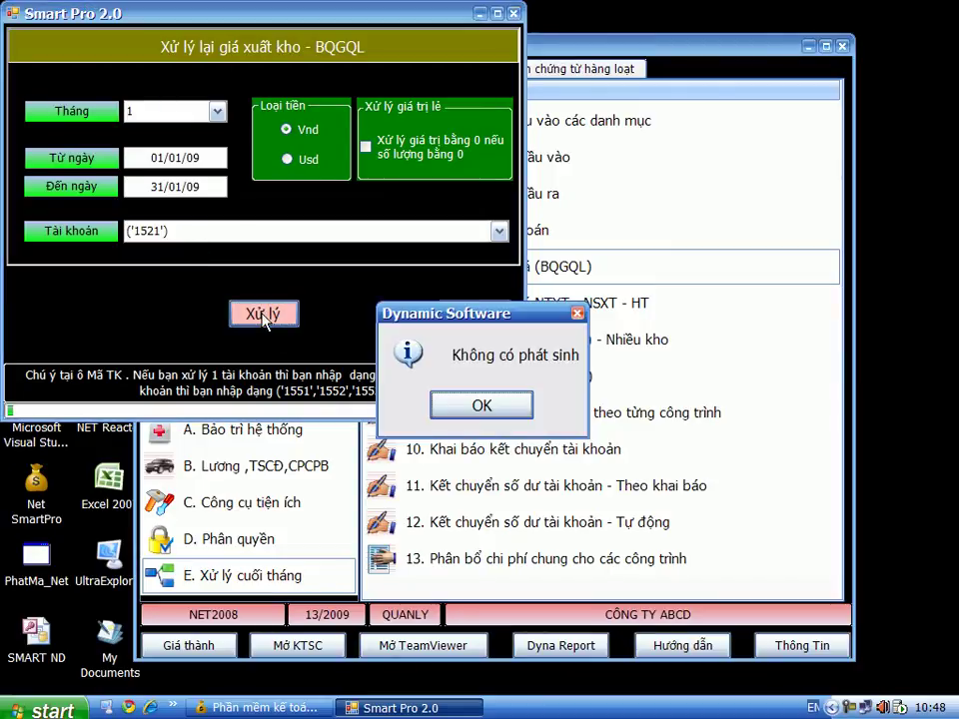
click(482, 405)
click(487, 315)
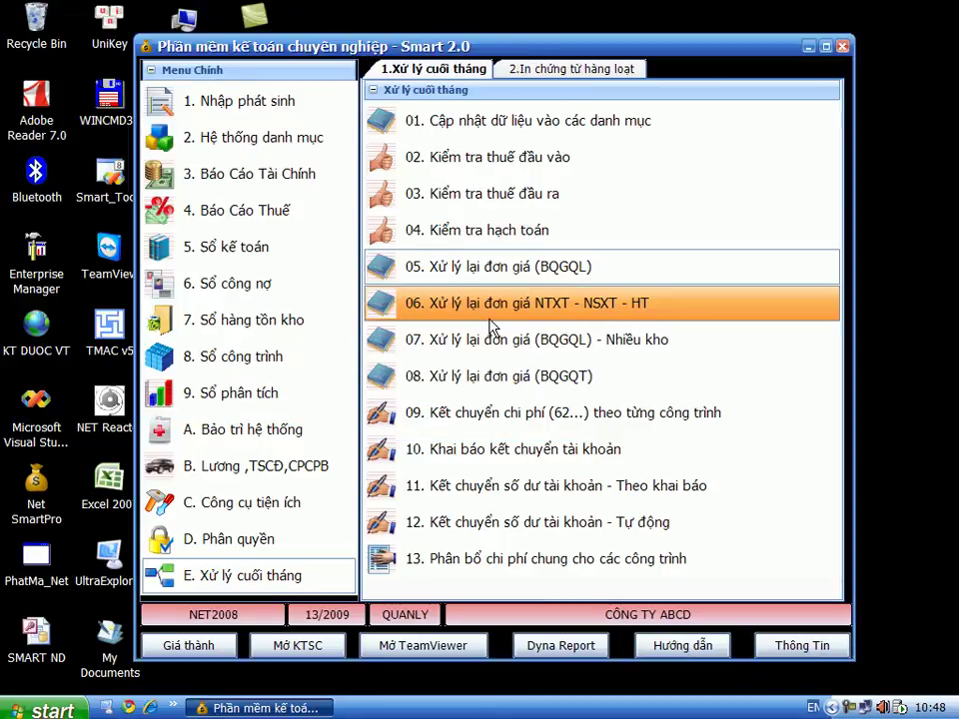
In Sổ chứng từ gốc, set the Ngày C.từ of PXK voucher 002/01 to 01/01/09 and close the register.
click(296, 647)
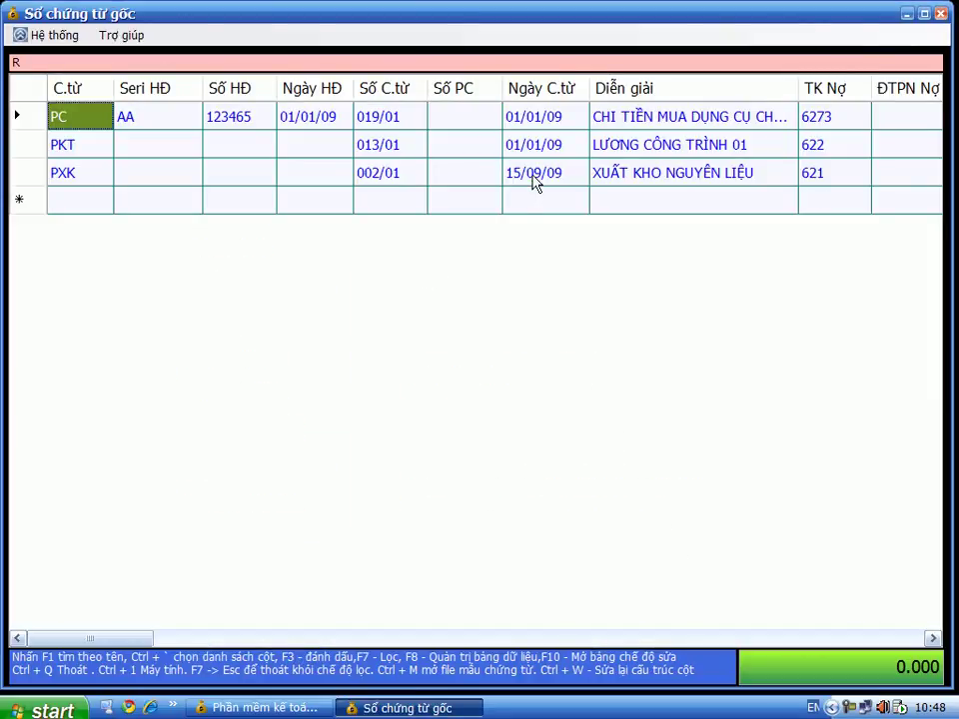
click(535, 175)
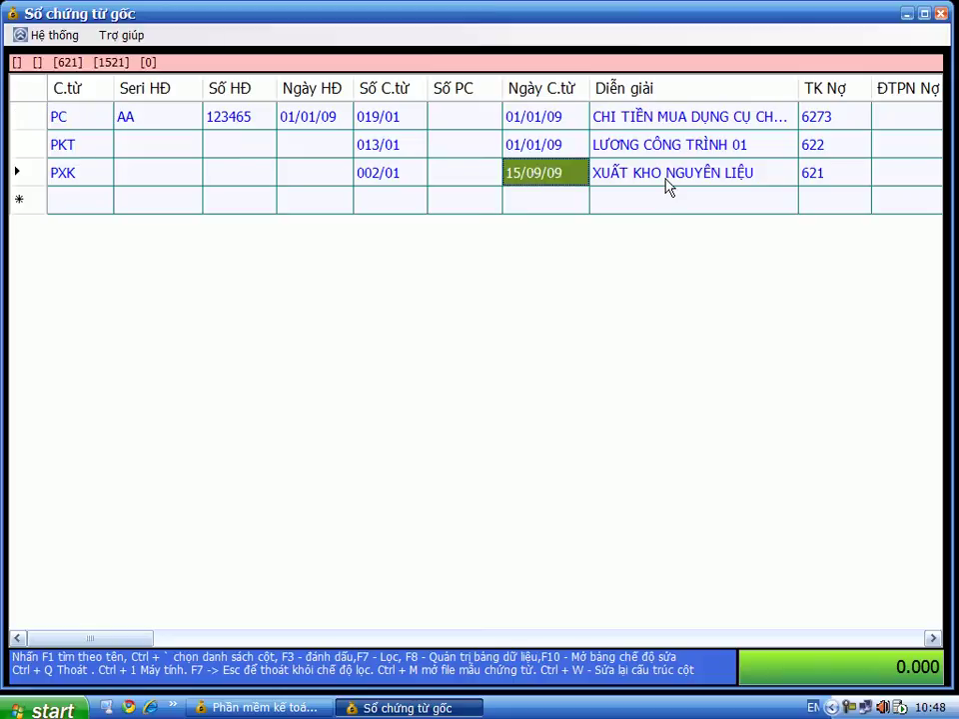
key(F10)
key(Return)
text(01)
text(01/0)
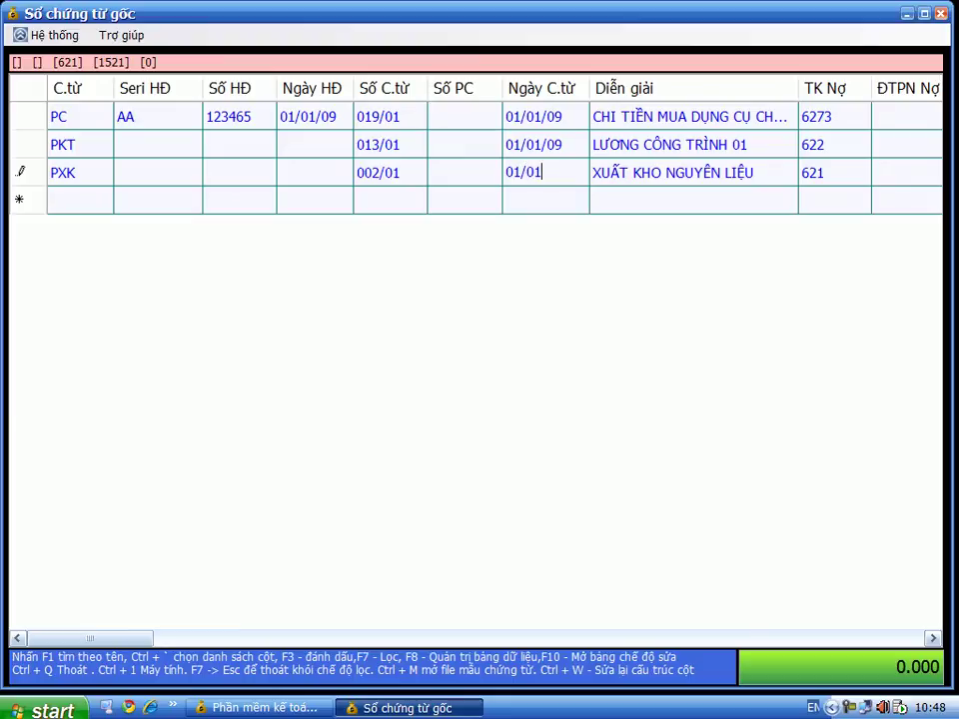
text(9)
key(Up)
key(Up)
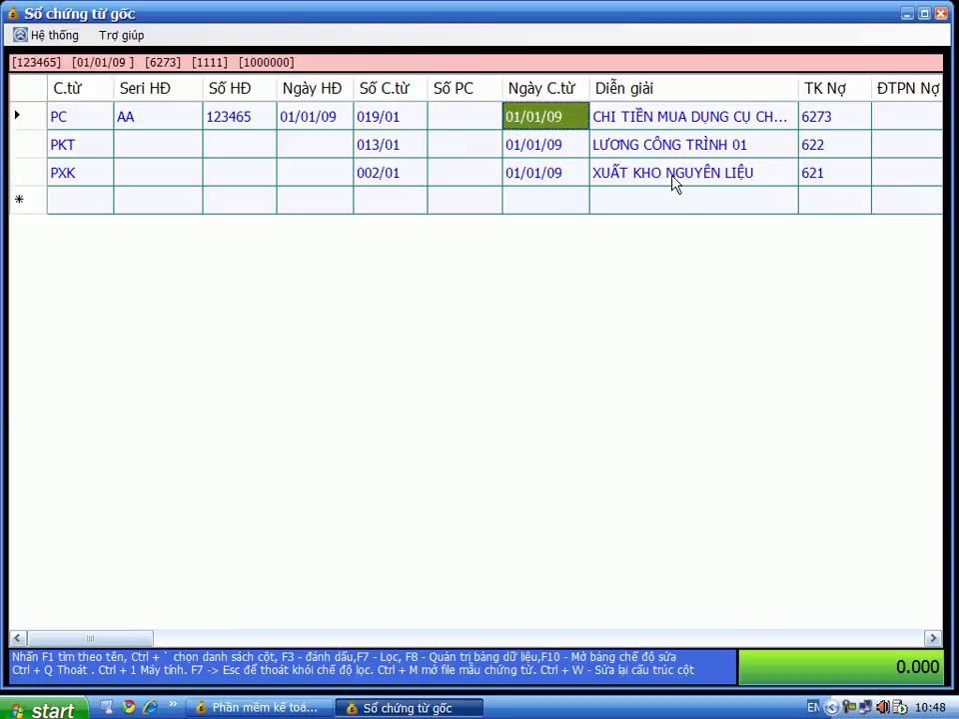
click(940, 13)
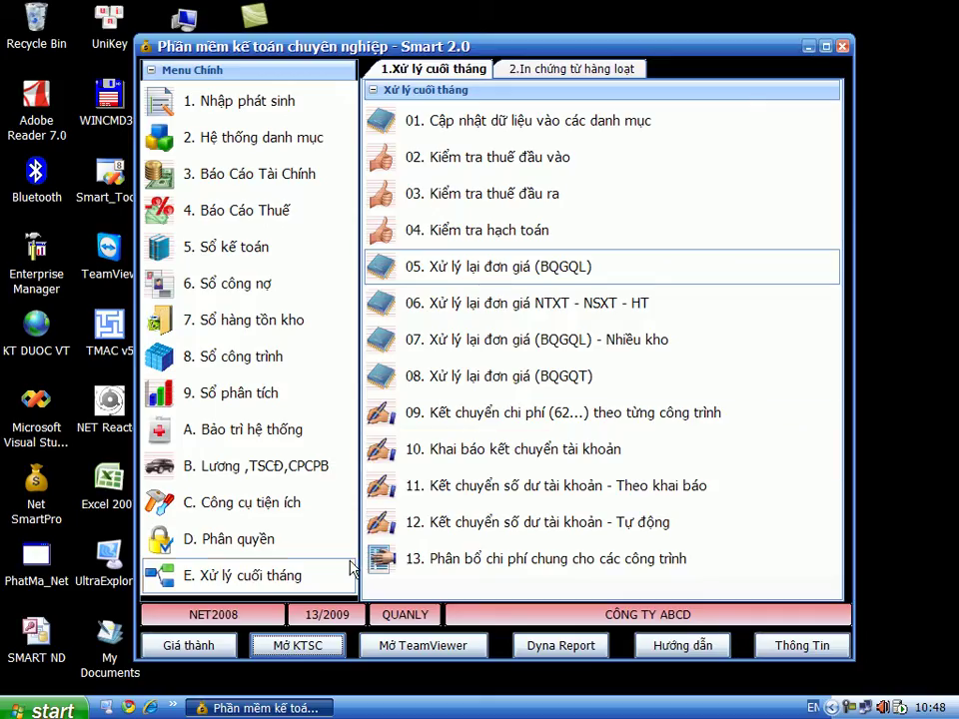
Run Xử lý lại đơn giá (BQGQL) for month 1 with account ('1521') and exit the dialog.
click(503, 265)
click(217, 112)
click(205, 130)
click(260, 313)
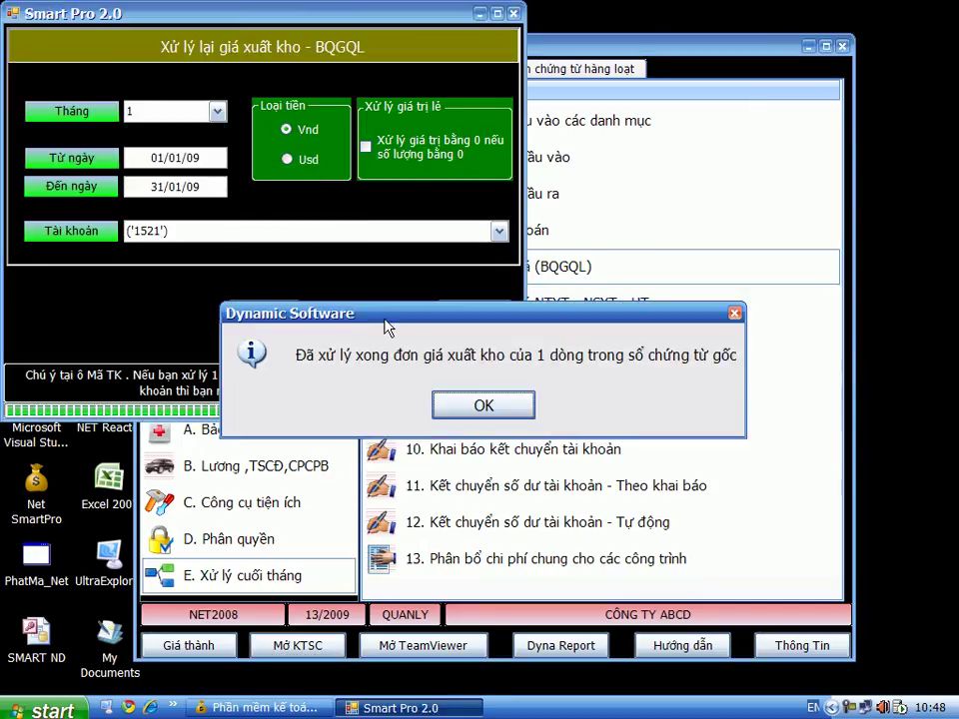
click(477, 402)
click(489, 321)
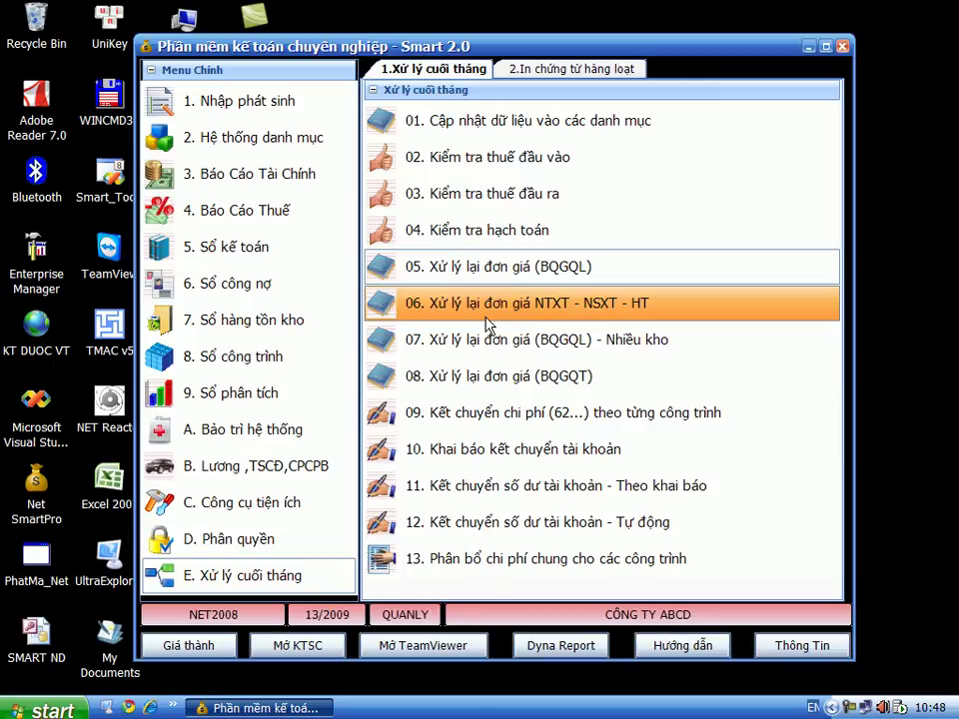
Run Kết chuyển chi phí (62...) theo từng công trình for month 1 by Mã Công Trình and exit the dialog.
click(222, 358)
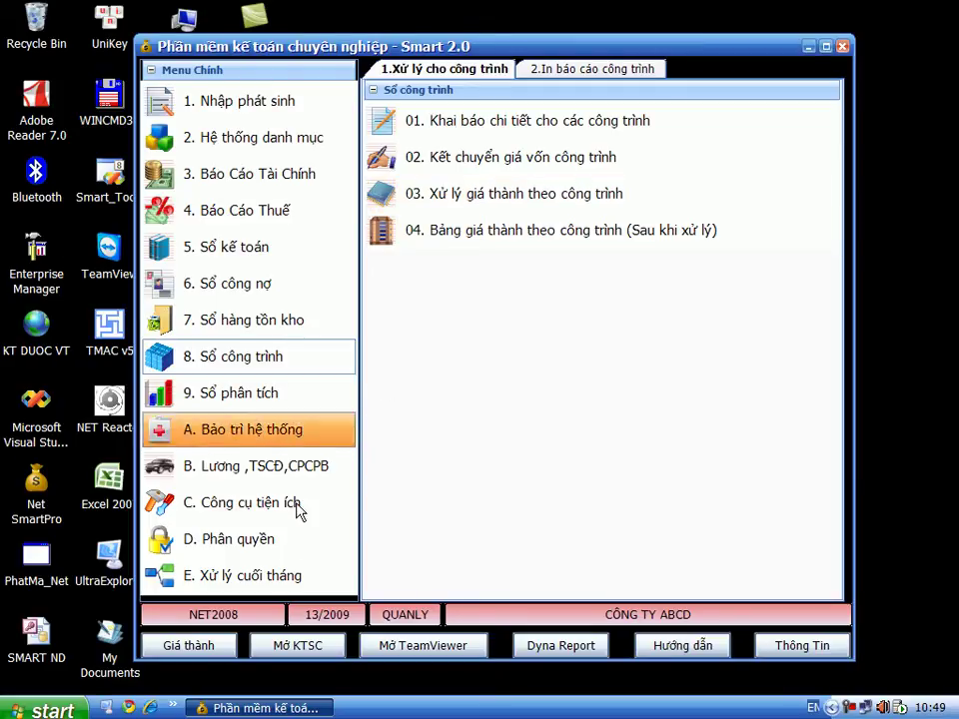
click(278, 571)
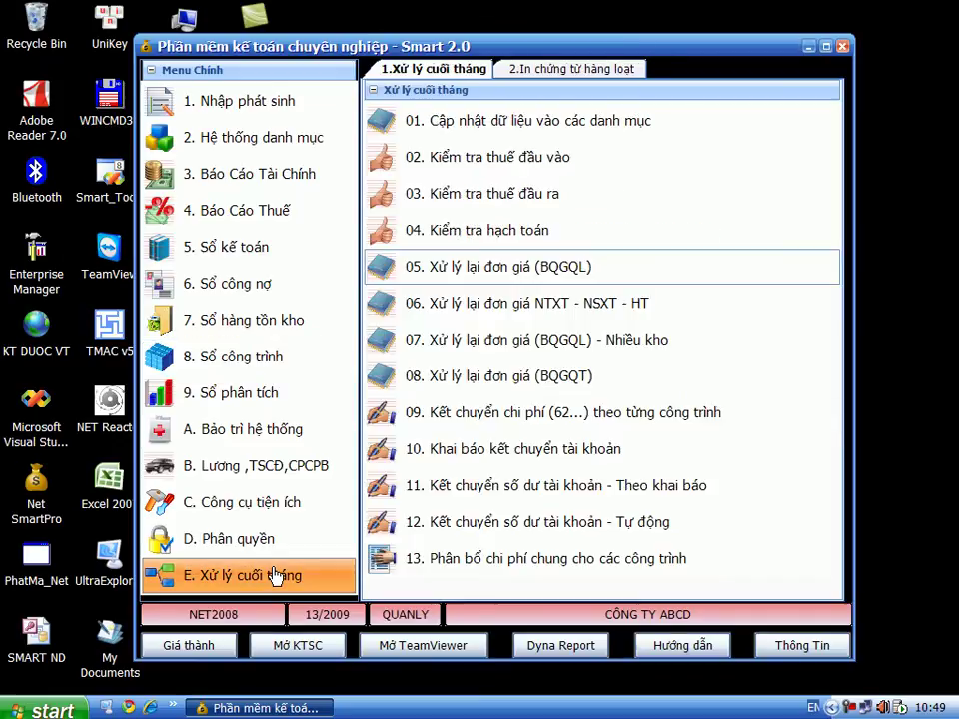
click(575, 418)
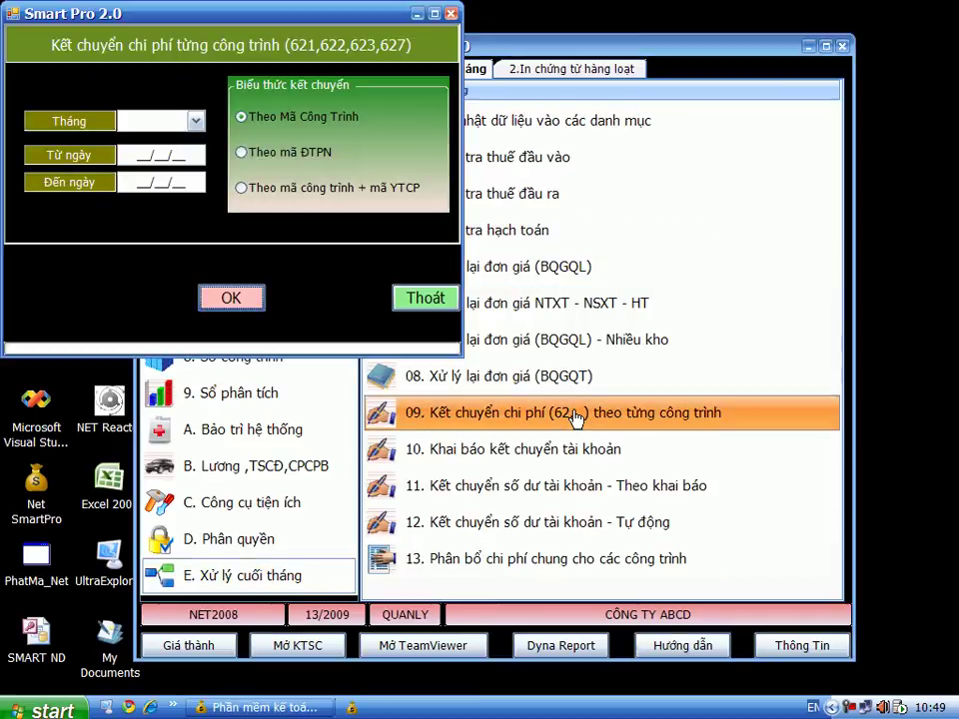
click(195, 121)
click(139, 135)
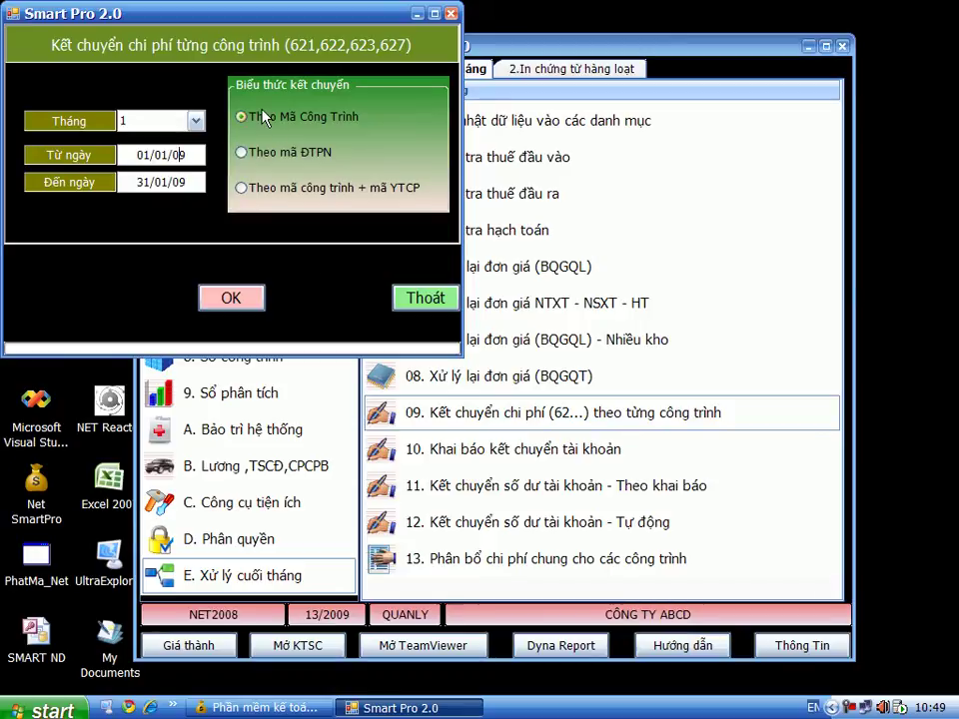
key(Return)
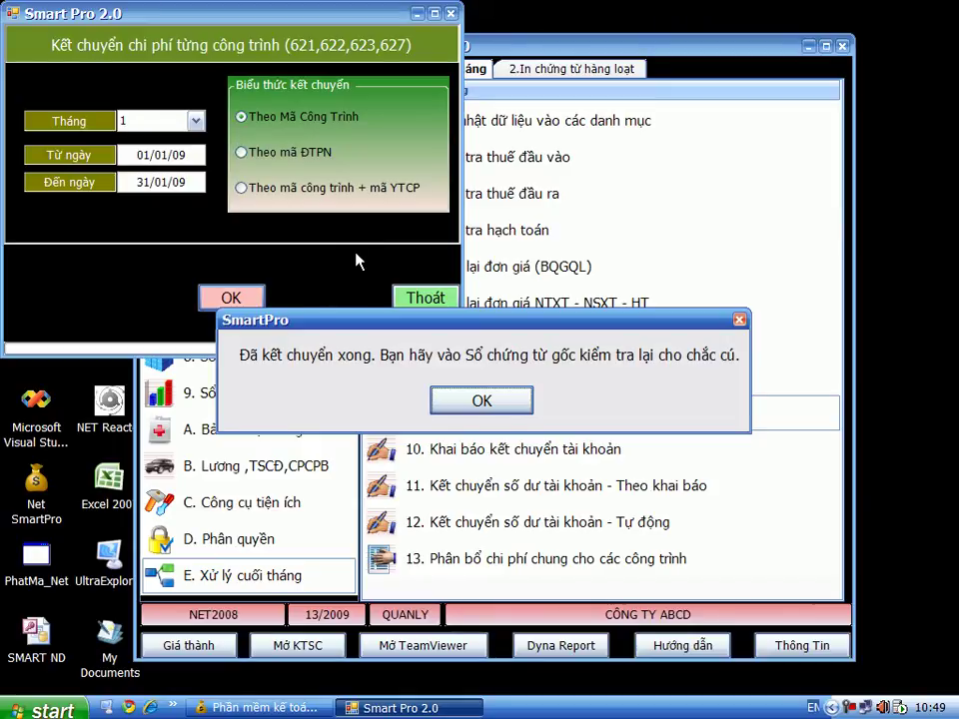
click(482, 400)
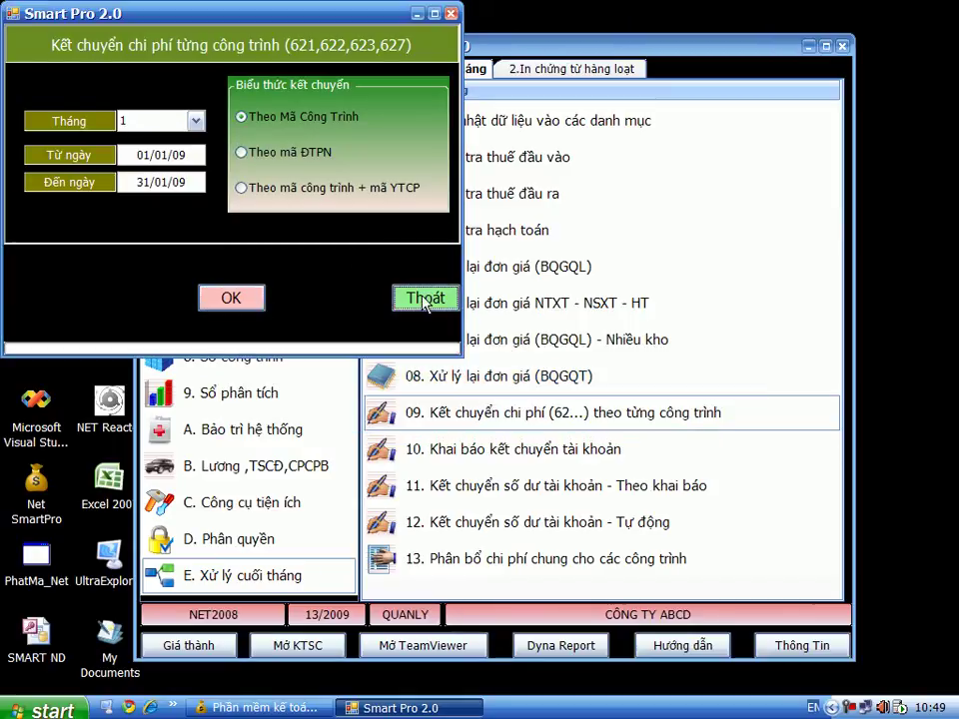
click(433, 298)
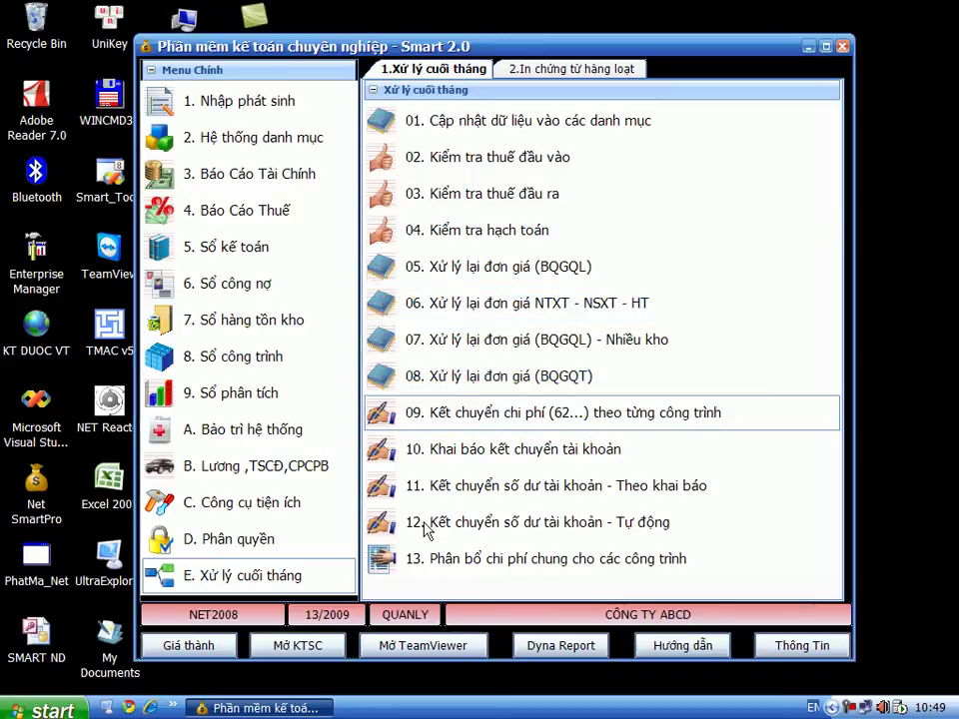
Check the KCCT transfer entries' descriptions and debit and credit accounts in Sổ chứng từ gốc, and close the register.
click(297, 646)
click(660, 208)
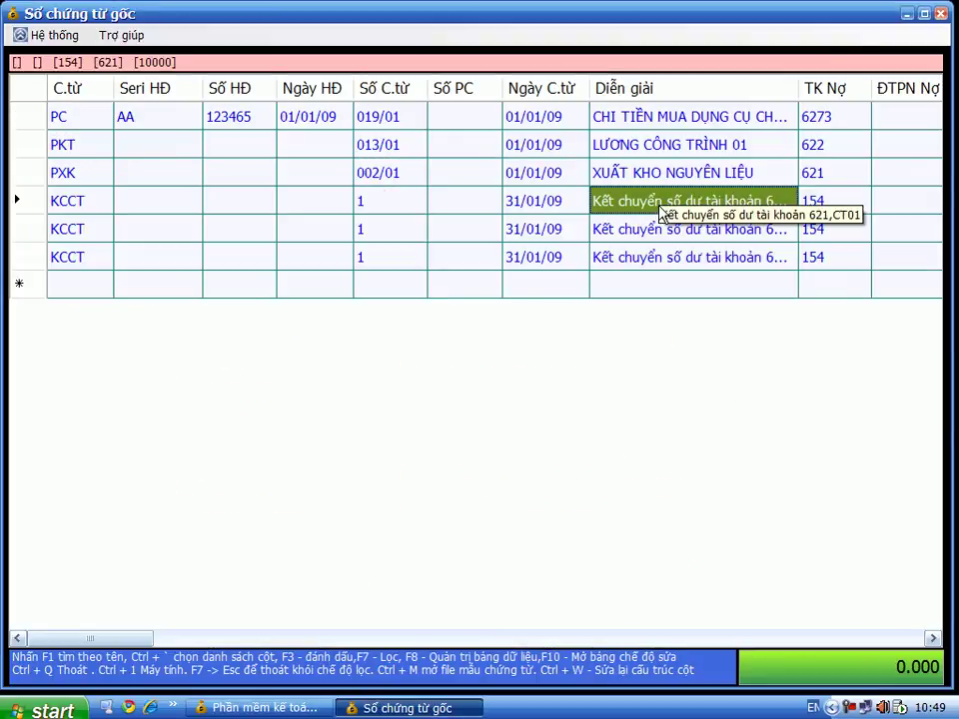
key(Right)
key(Right)
key(Right)
key(Right)
key(Right)
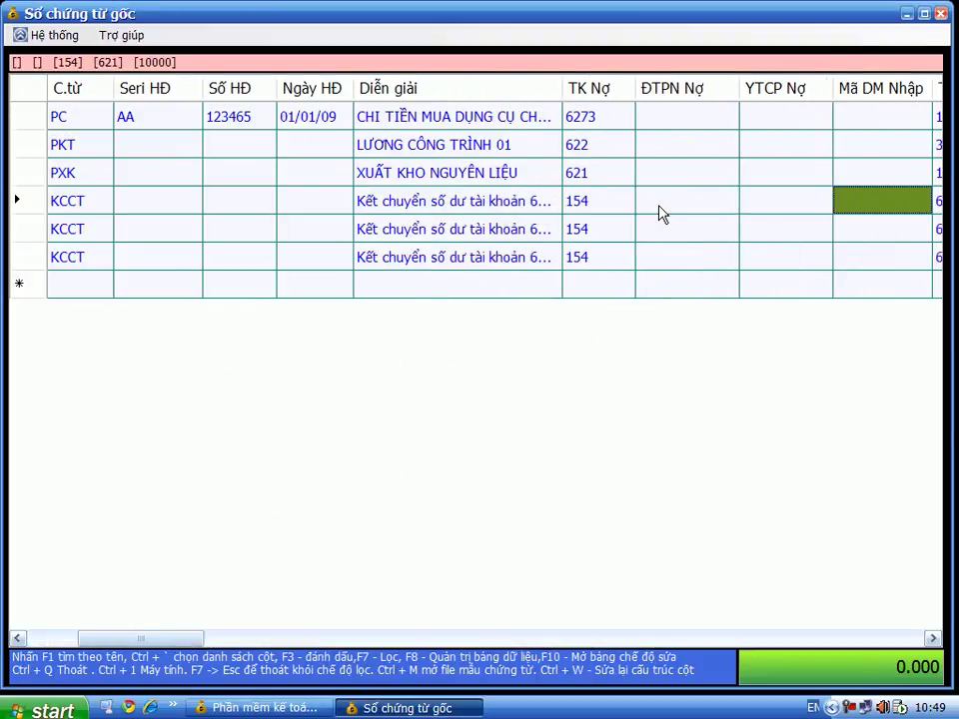
key(Down)
key(Down)
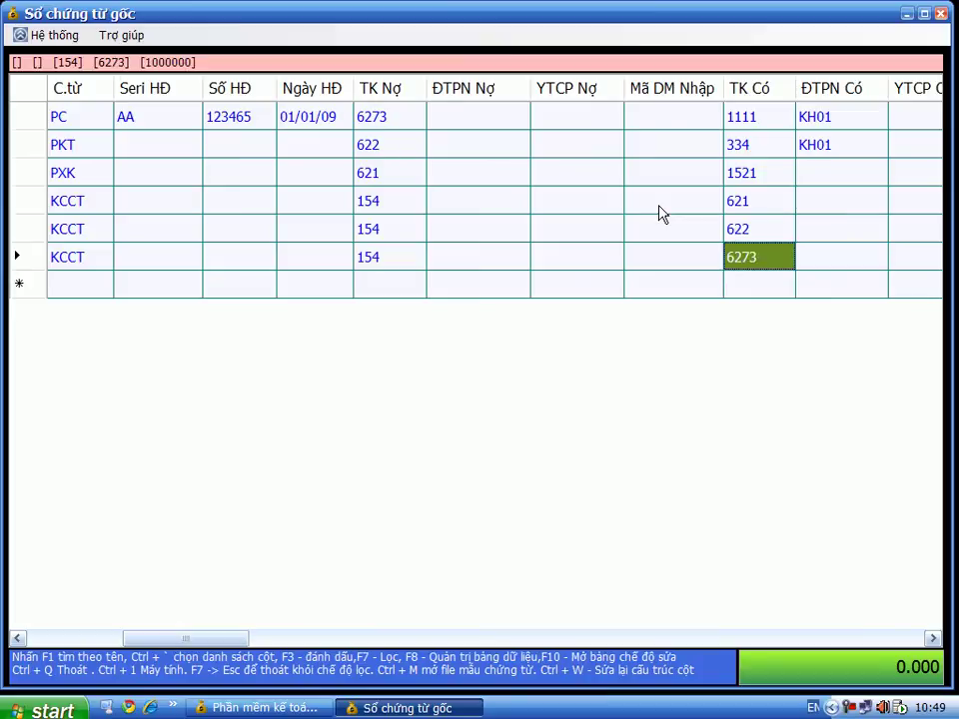
key(Up)
key(Up)
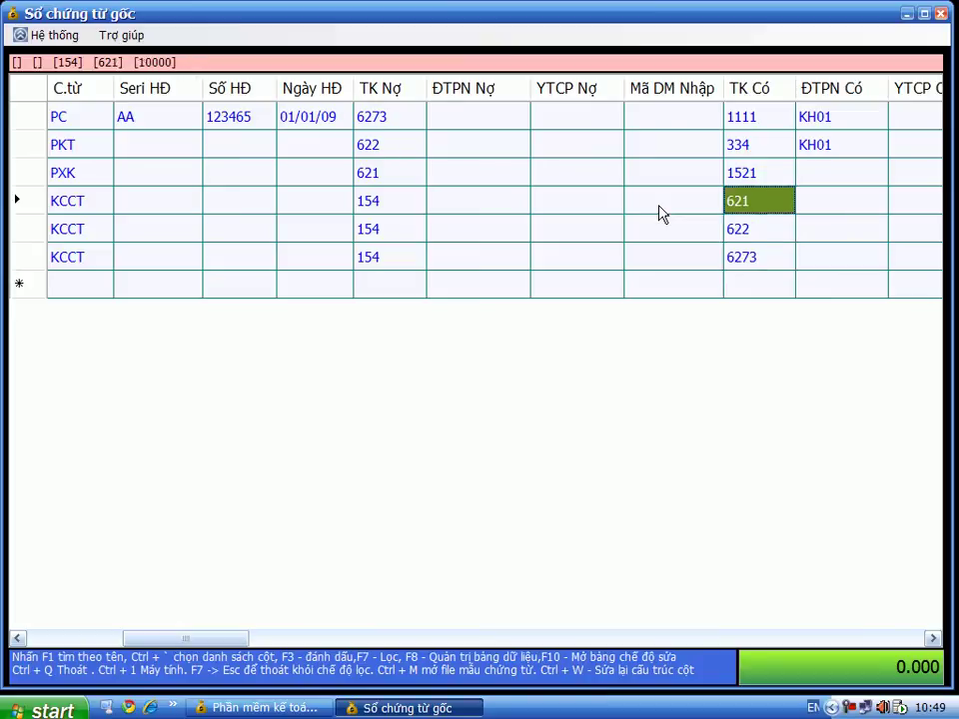
key(Left)
key(Left)
key(Left)
key(Left)
key(Left)
key(Left)
key(Left)
key(Right)
key(Left)
key(Left)
key(Left)
key(Left)
key(Left)
key(Left)
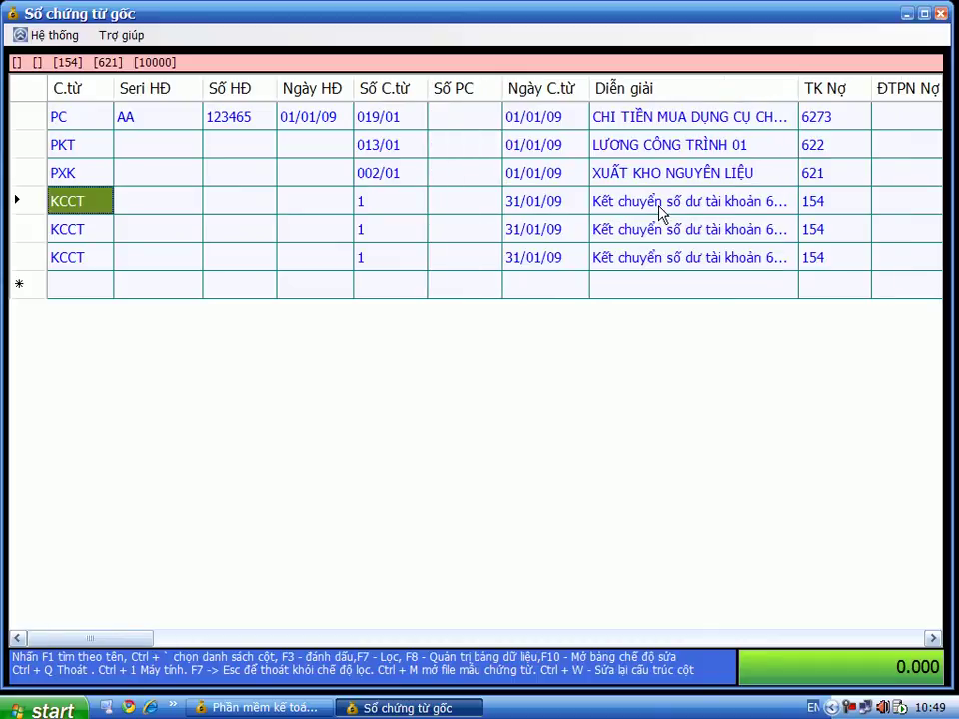
click(940, 13)
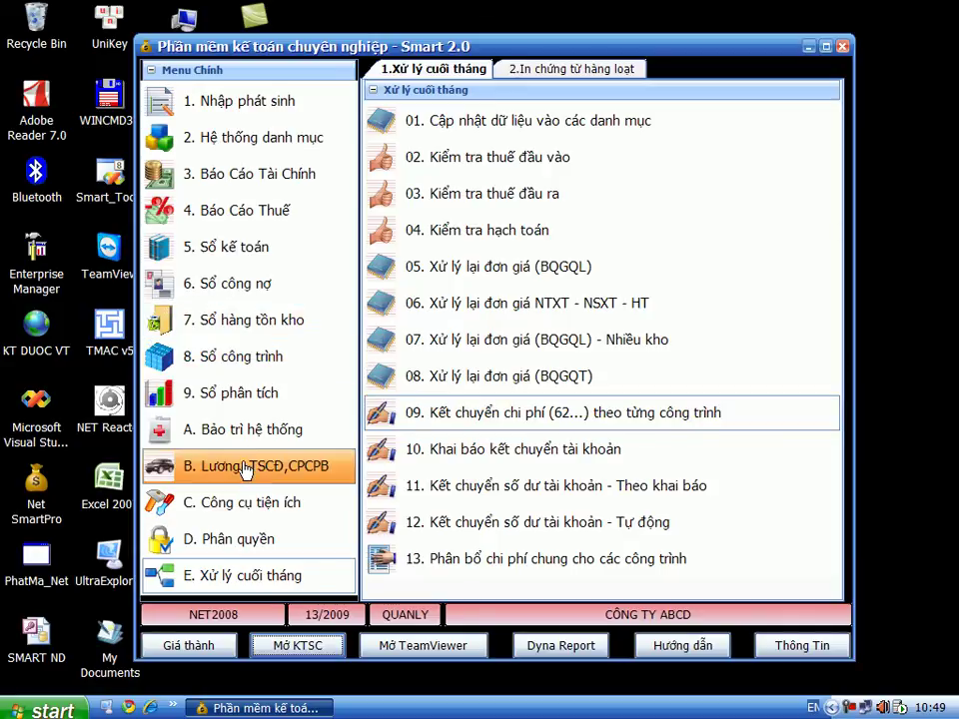
Run Xử lý giá thành theo công trình from Sổ công trình to process the project costs.
click(242, 367)
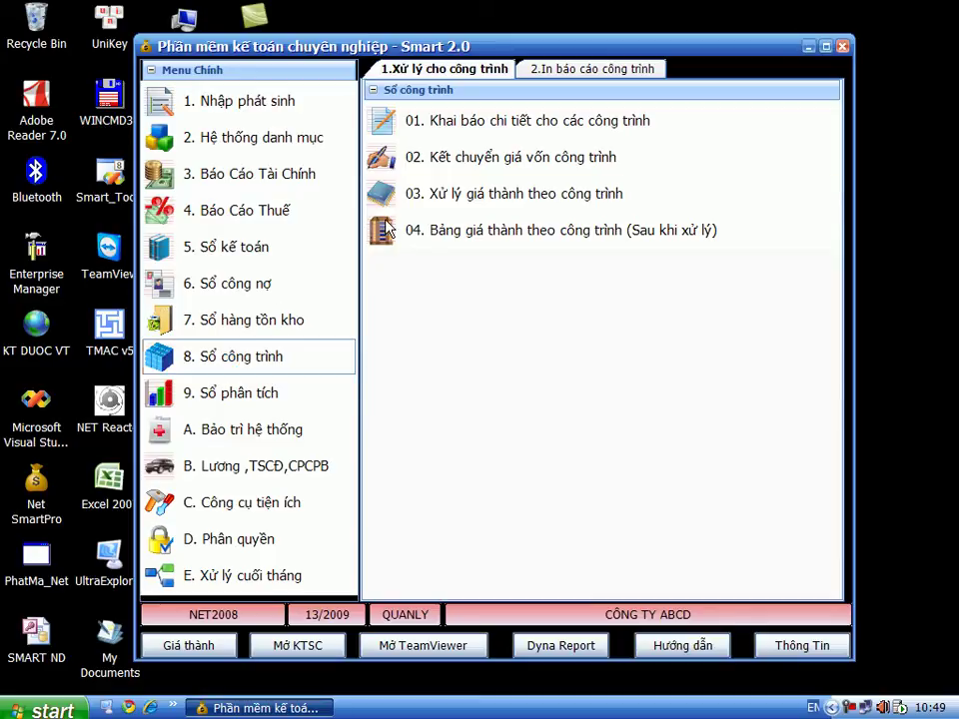
click(500, 204)
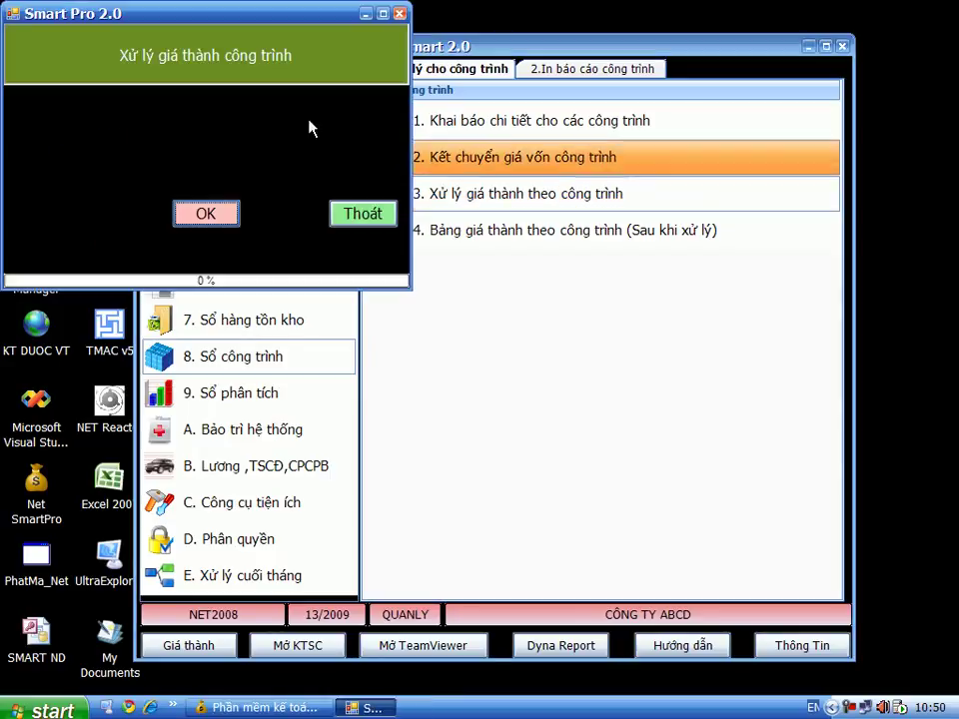
click(213, 217)
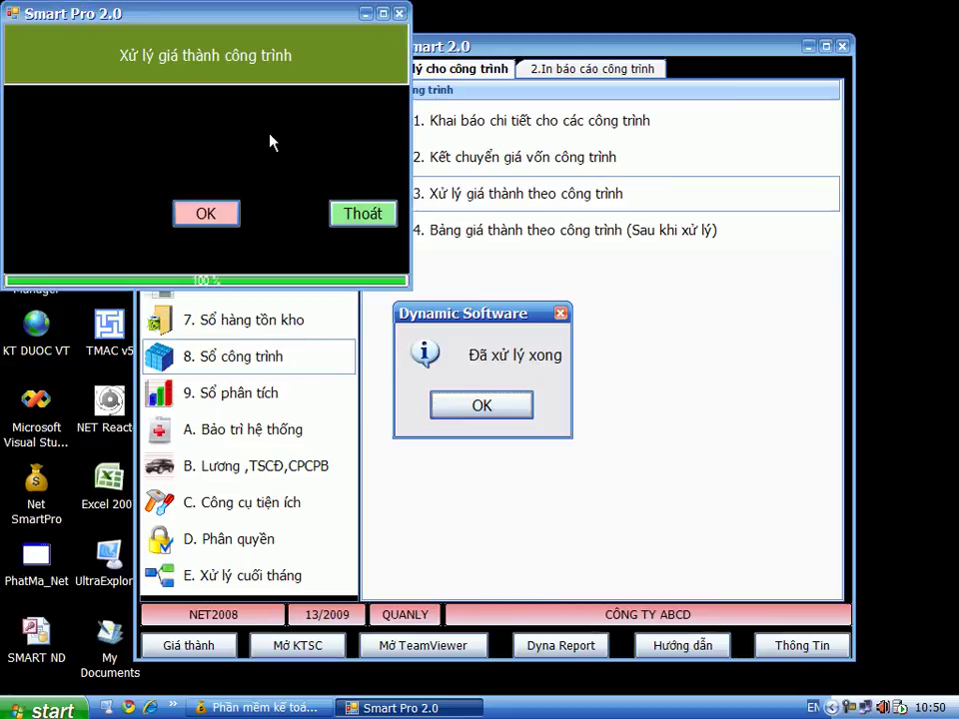
click(478, 409)
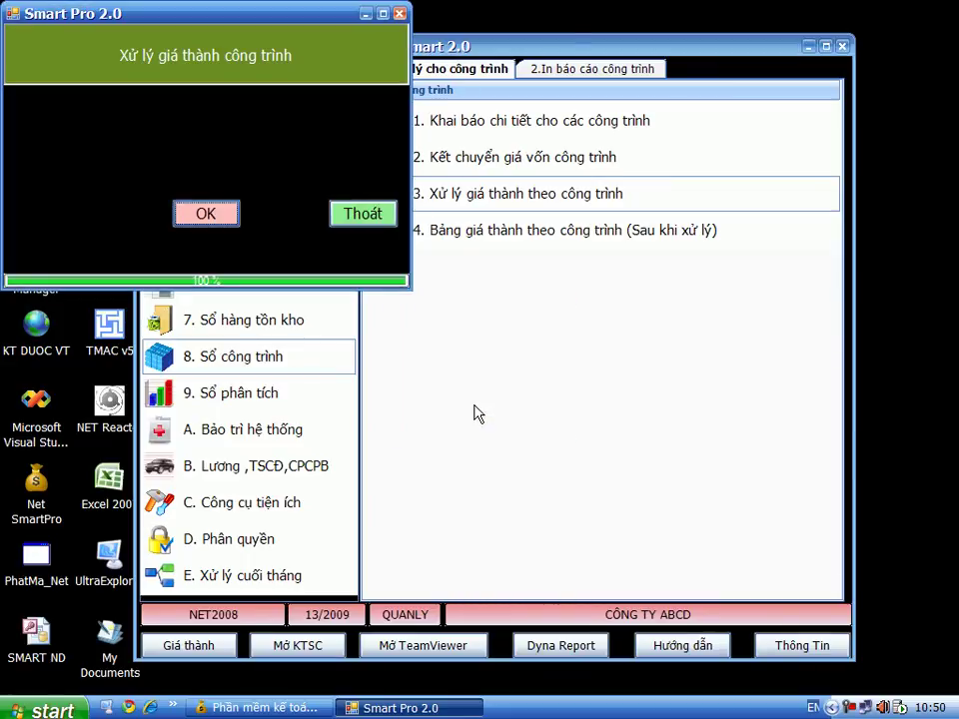
Exit the processing dialog, open Bảng giá thành theo công trình (Sau khi xử lý) and examine CT01's P.Sinh 621, 622, 623 and 627 costs.
click(352, 218)
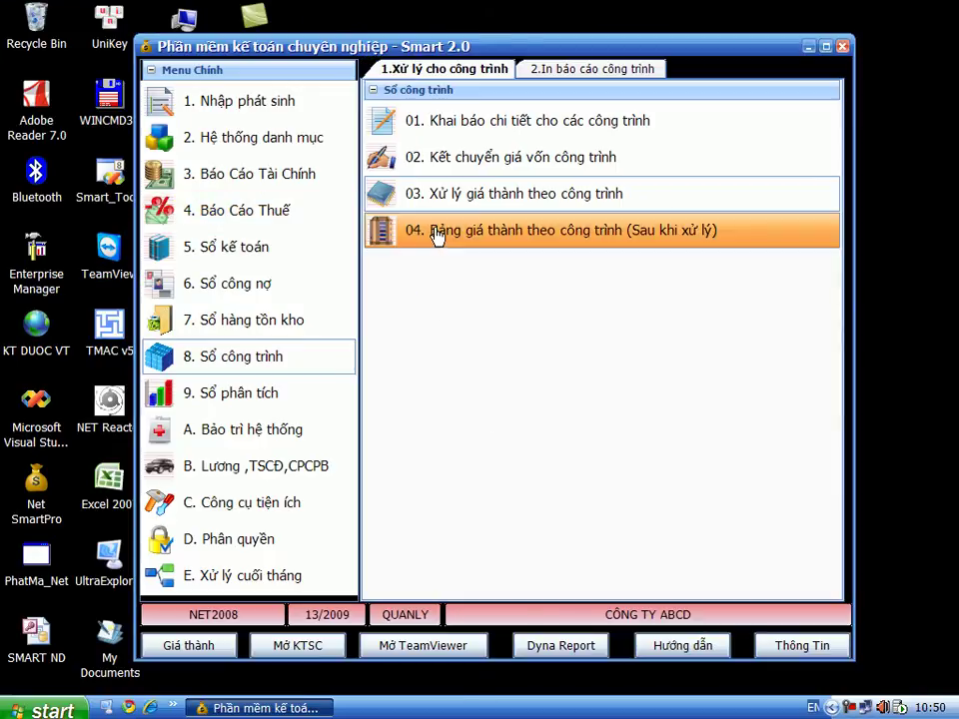
click(434, 236)
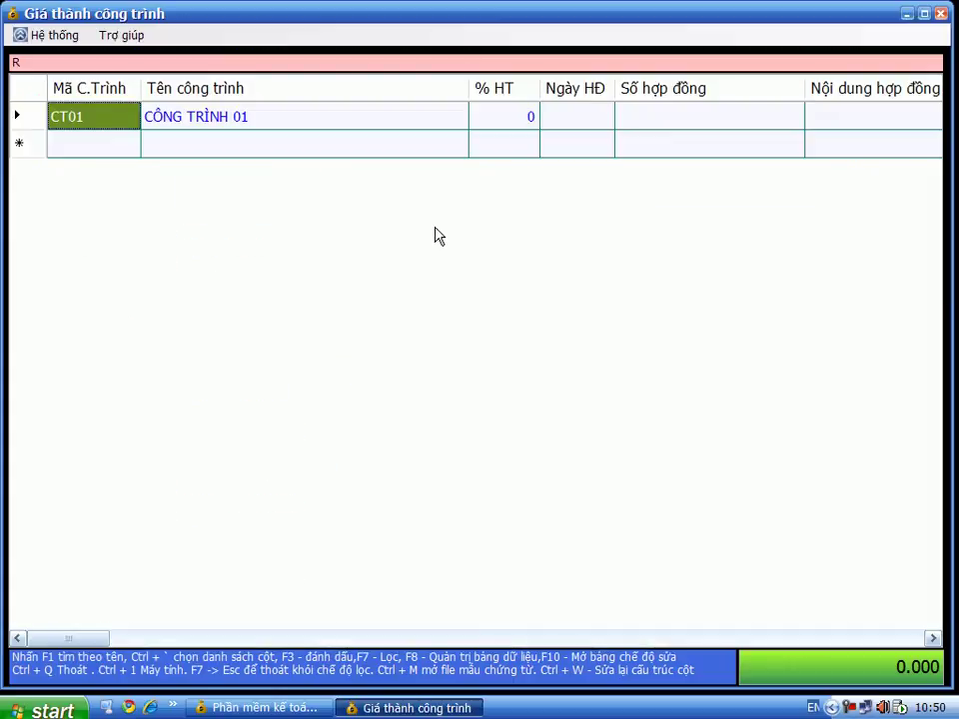
key(Tab)
key(Tab)
key(Tab)
key(Tab)
key(Tab)
key(Tab)
key(Tab)
key(Tab)
key(Tab)
key(Tab)
key(Tab)
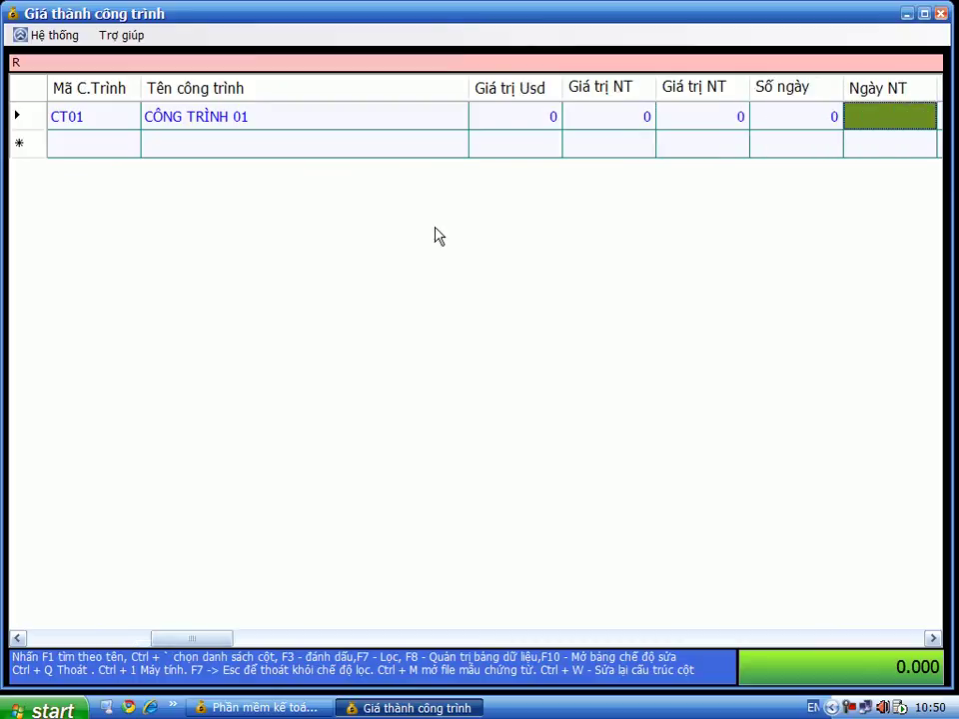
key(Tab)
key(Tab)
key(Tab)
key(Tab)
key(Tab)
key(Tab)
key(Tab)
key(Tab)
key(Tab)
key(Tab)
key(Tab)
key(Tab)
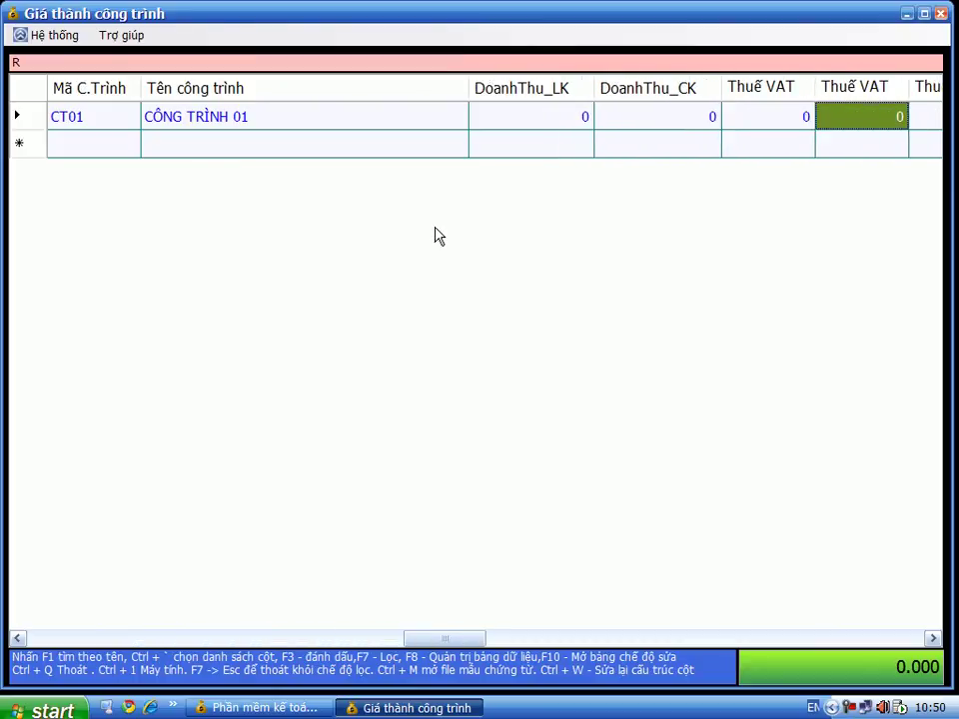
key(Tab)
key(Tab)
key(Tab)
key(Tab)
key(Tab)
key(Tab)
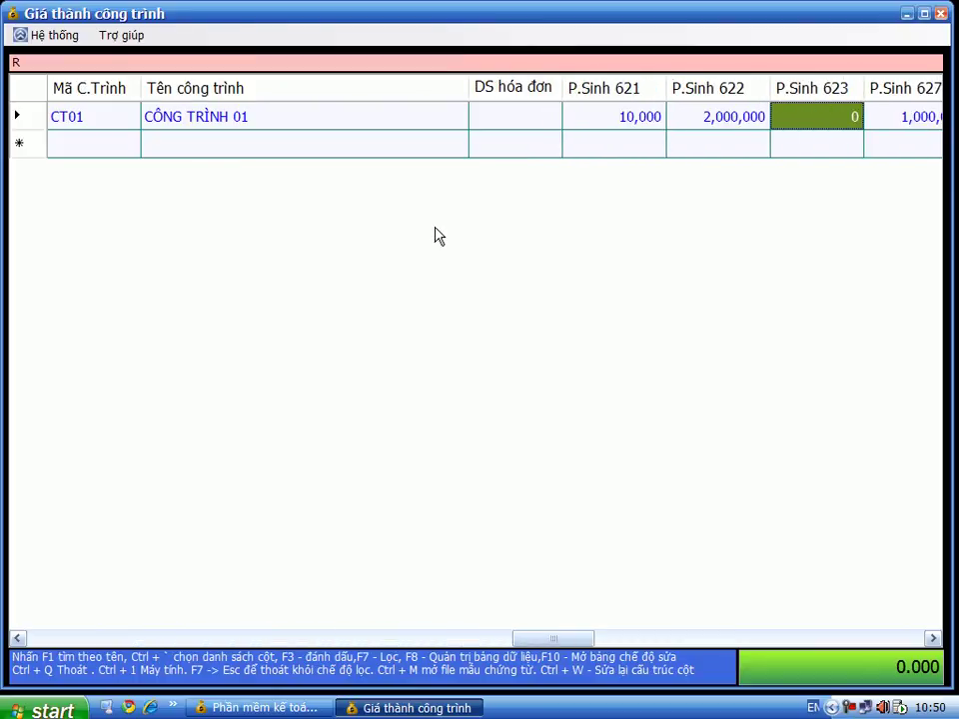
key(shift+Tab)
key(shift+Tab)
key(Tab)
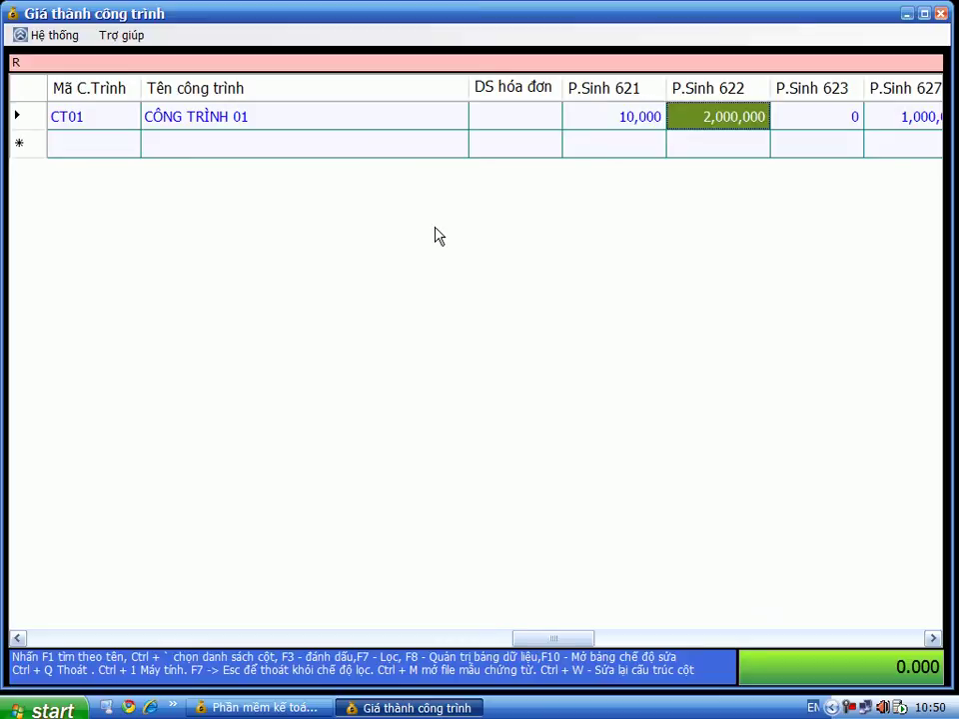
key(Tab)
key(Tab)
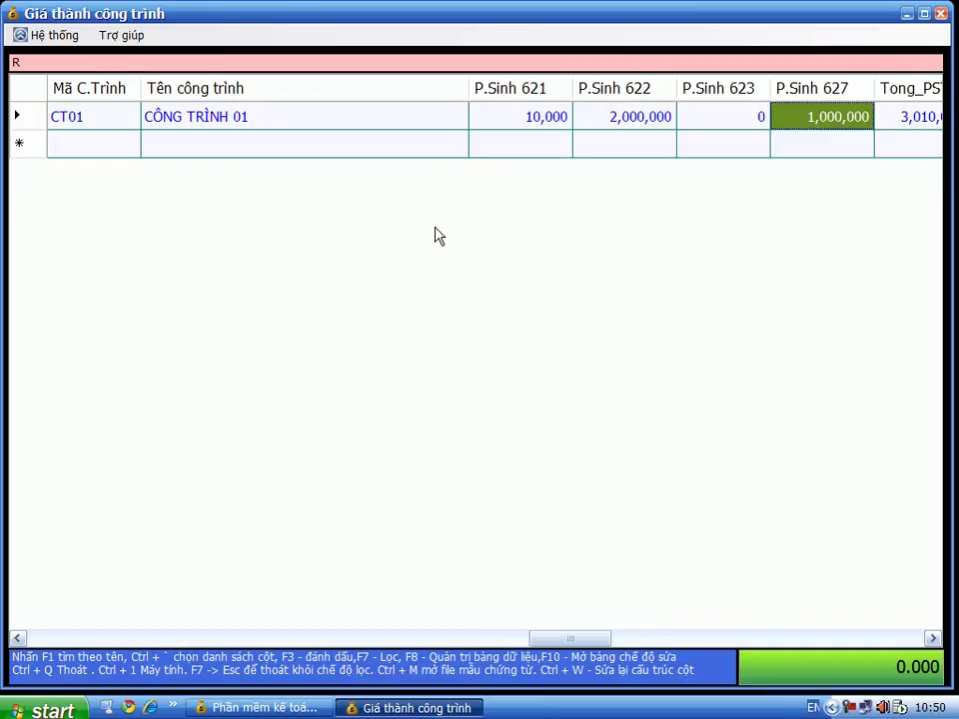
key(shift+Tab)
key(shift+Tab)
key(shift+Tab)
key(Tab)
key(Tab)
key(Tab)
key(shift+Tab)
key(shift+Tab)
key(shift+Tab)
key(shift+Tab)
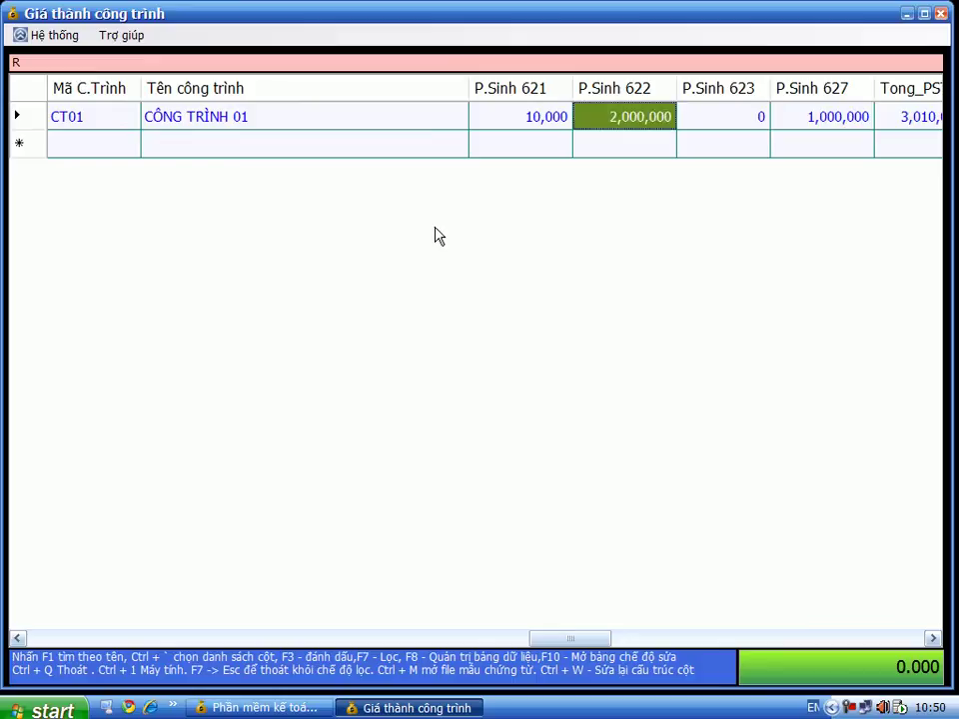
key(Tab)
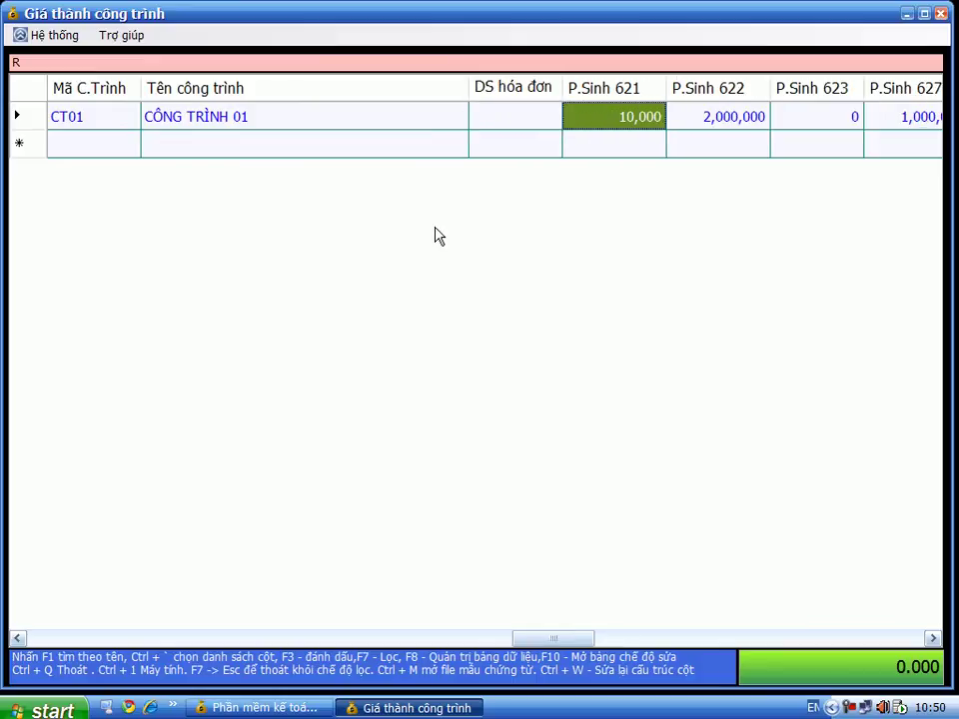
Examine CT01's opening cost columns CP ĐK 621, 622, 623, 627 and Dở dang ĐK, and close the cost price table.
key(shift+Tab)
key(shift+Tab)
key(shift+Tab)
key(shift+Tab)
key(shift+Tab)
key(shift+Tab)
key(shift+Tab)
key(shift+Tab)
key(shift+Tab)
key(shift+Tab)
key(shift+Tab)
key(shift+Tab)
key(shift+Tab)
key(shift+Tab)
key(shift+Tab)
key(shift+Tab)
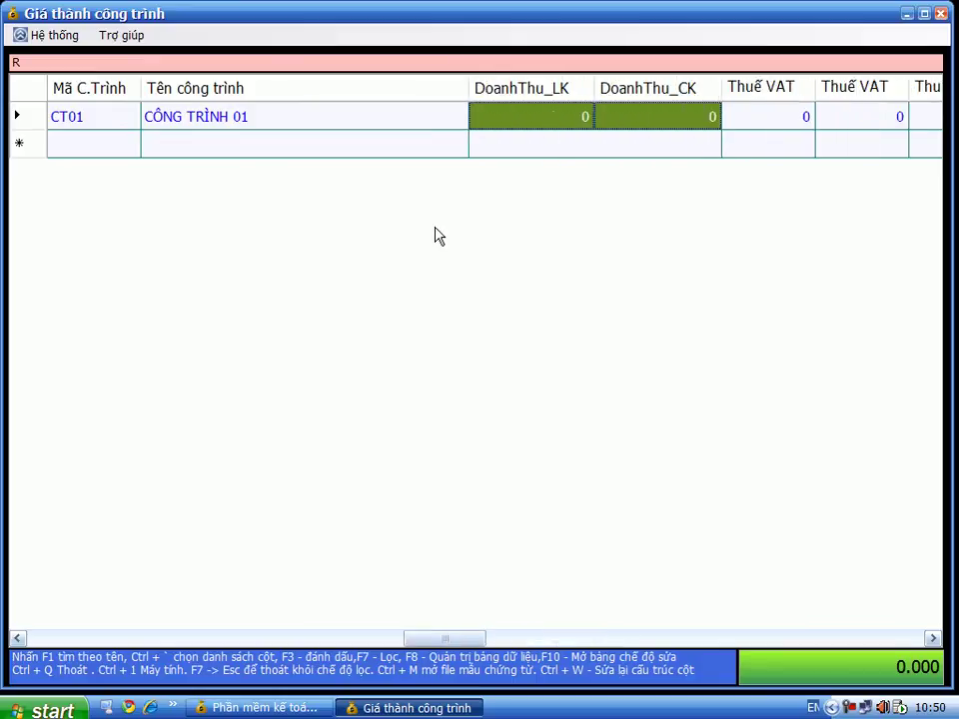
key(Tab)
key(Tab)
key(Tab)
key(Tab)
key(Tab)
key(Tab)
key(Tab)
key(Tab)
key(Tab)
key(Tab)
key(Tab)
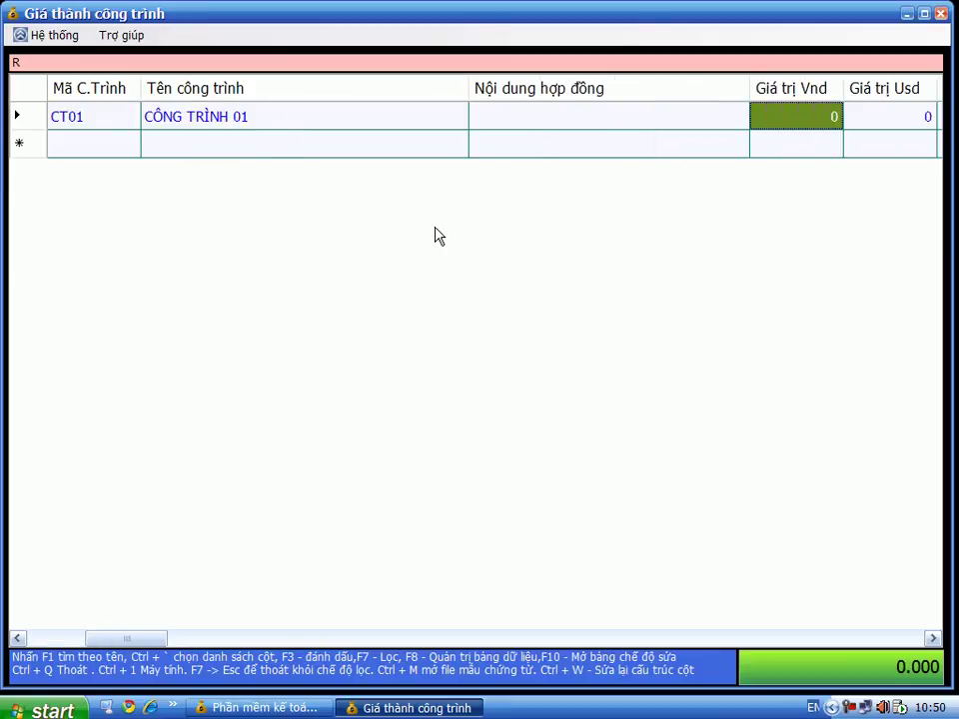
key(Tab)
key(Tab)
key(Tab)
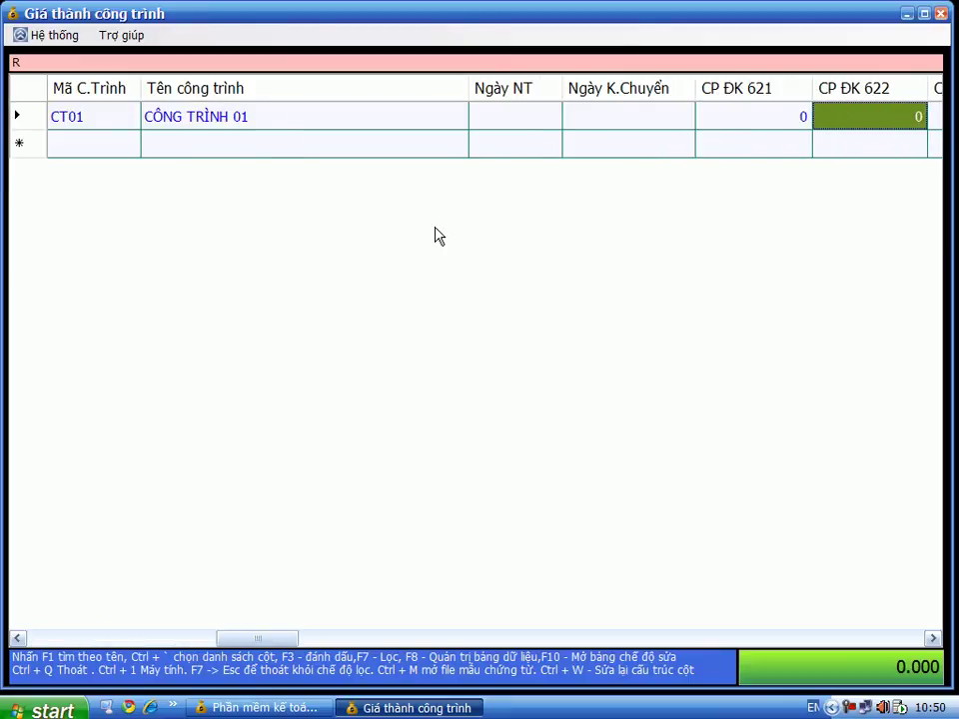
key(shift+Tab)
key(Tab)
key(Tab)
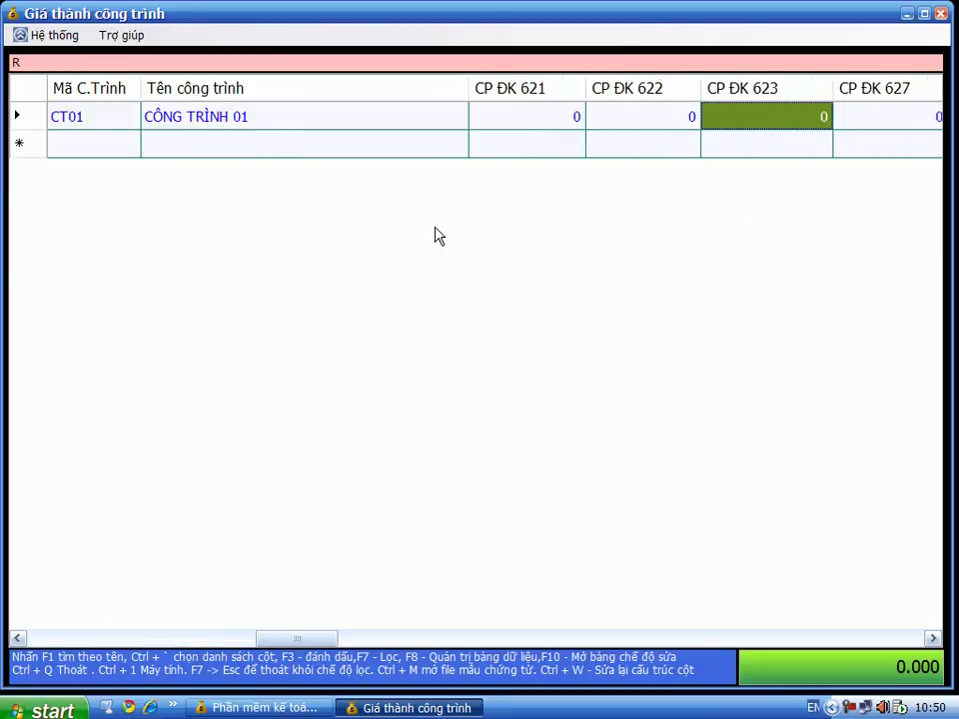
key(Tab)
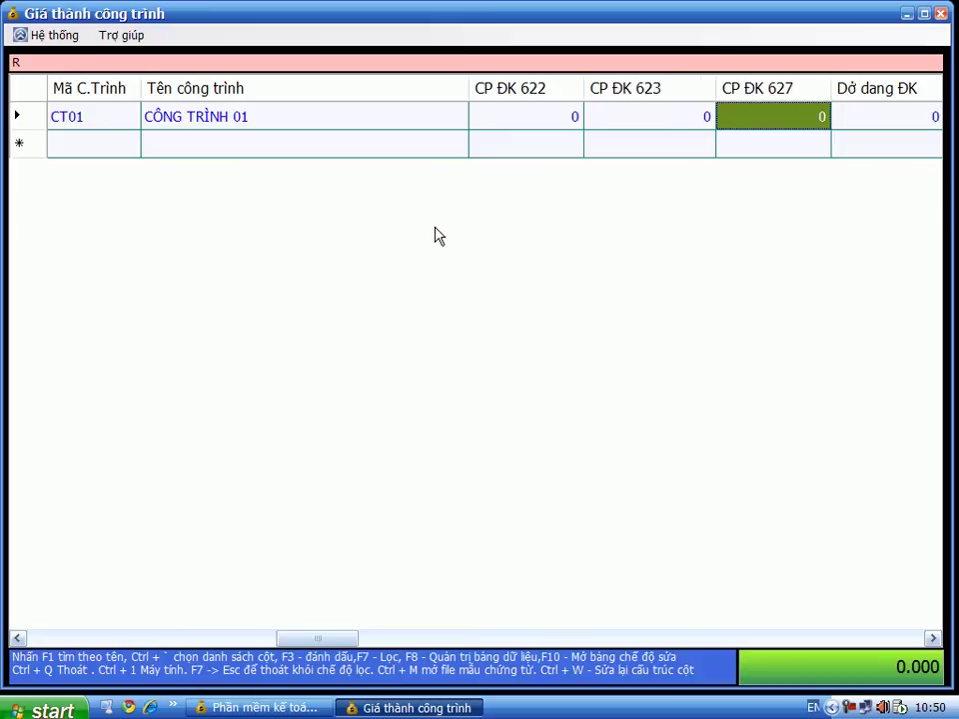
key(Tab)
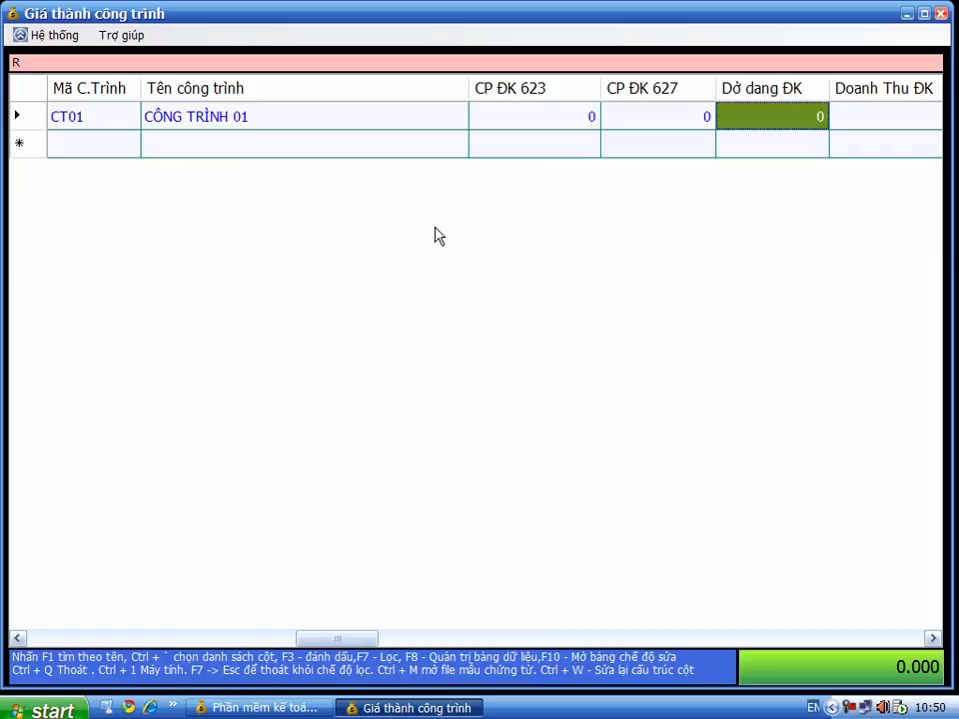
key(shift+Left)
key(shift+Left)
key(shift+Left)
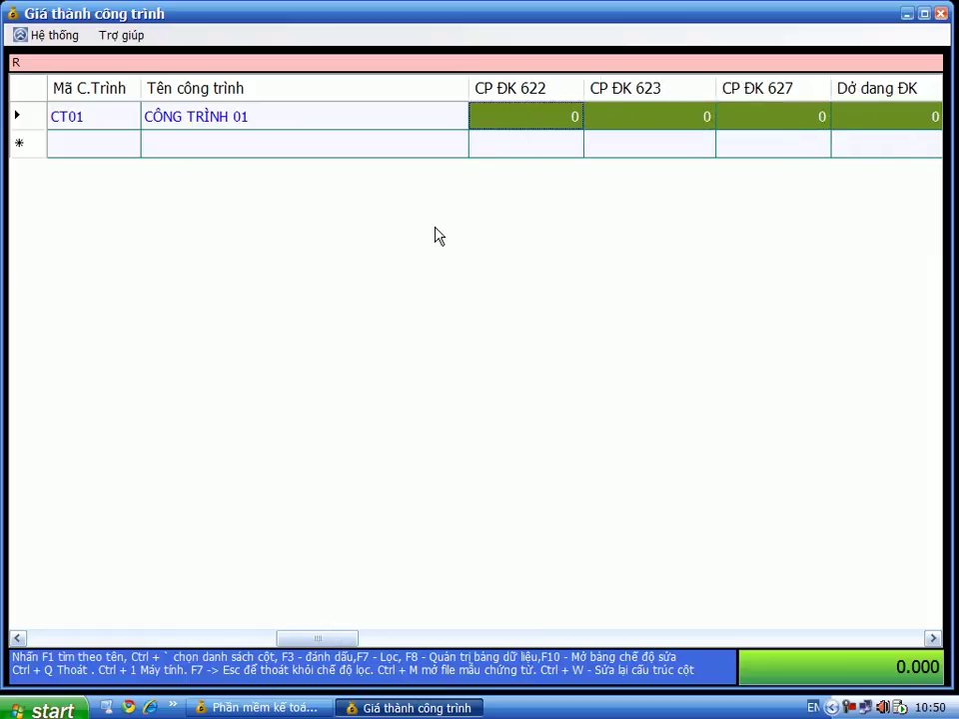
key(shift+Left)
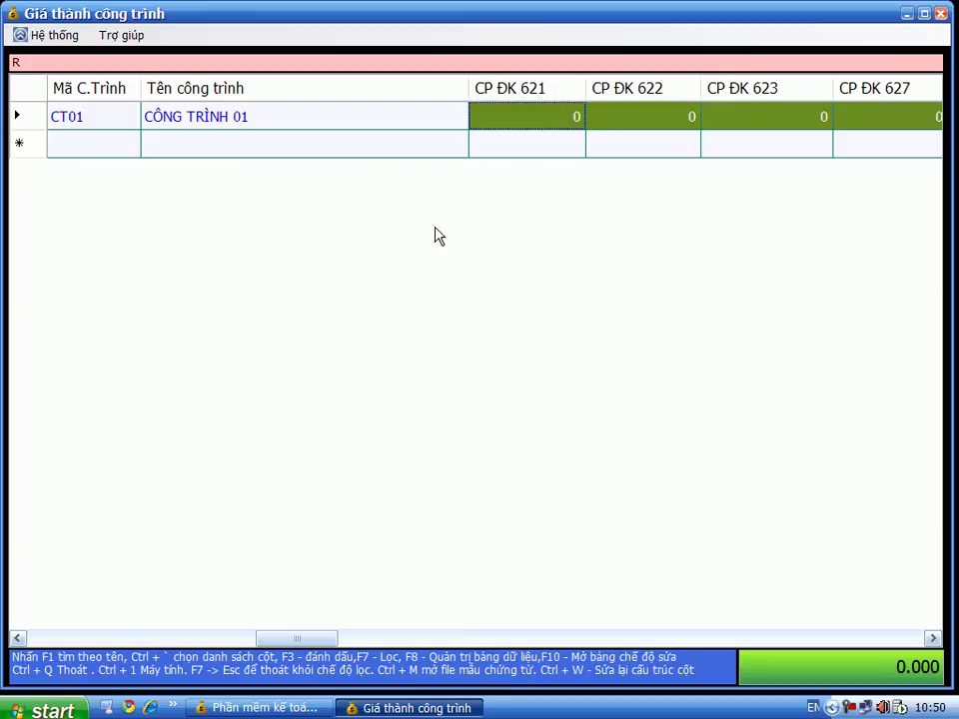
key(Left)
key(Left)
key(Left)
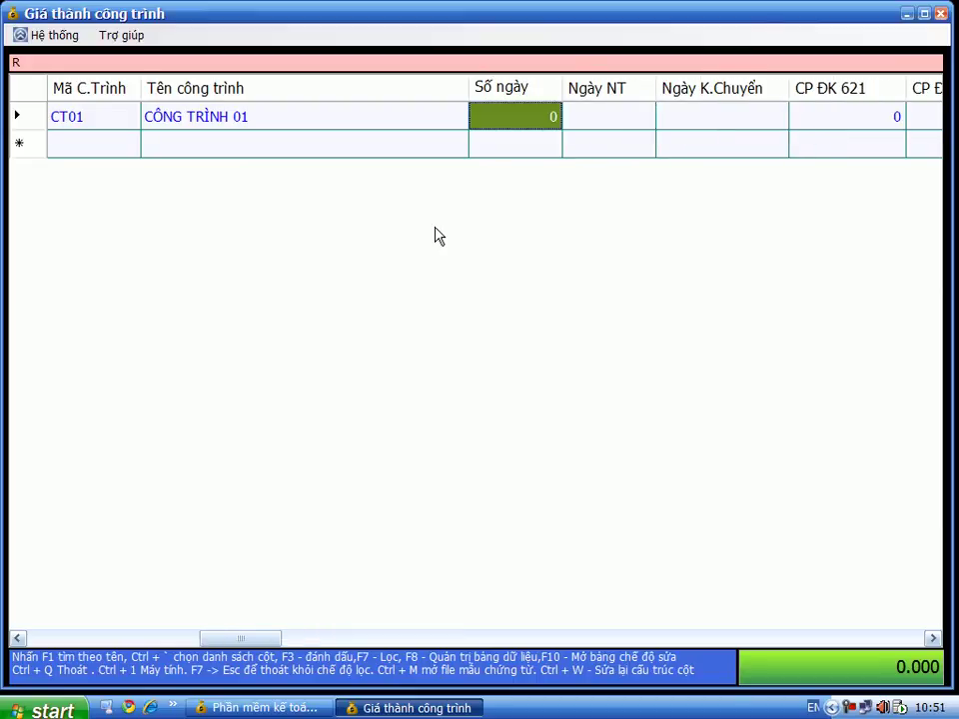
key(Left)
key(Left)
key(Left)
key(Left)
key(Left)
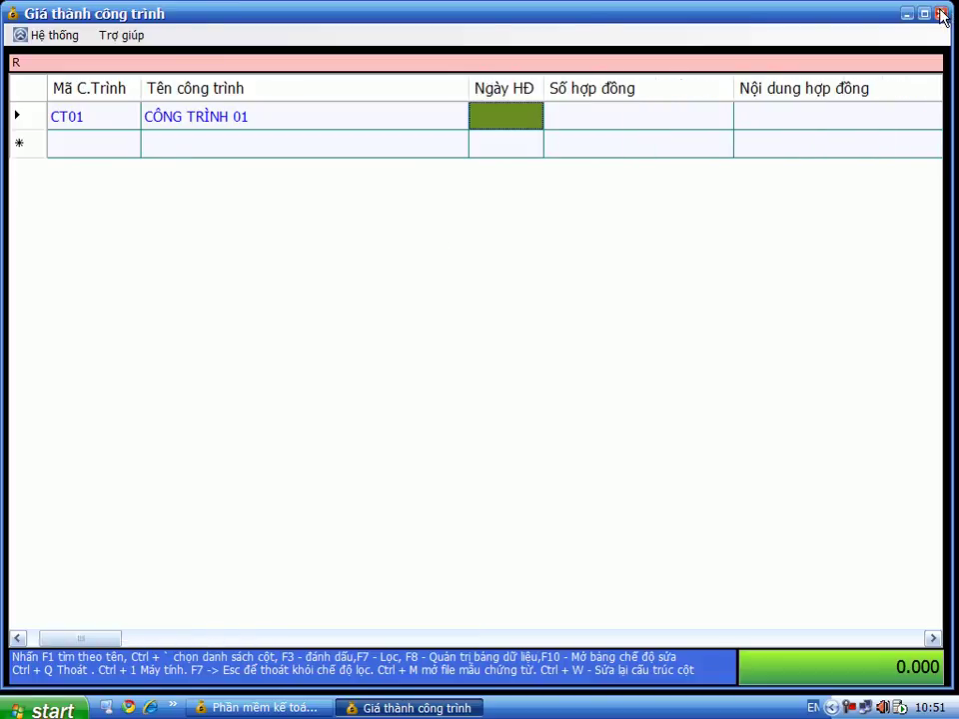
click(941, 14)
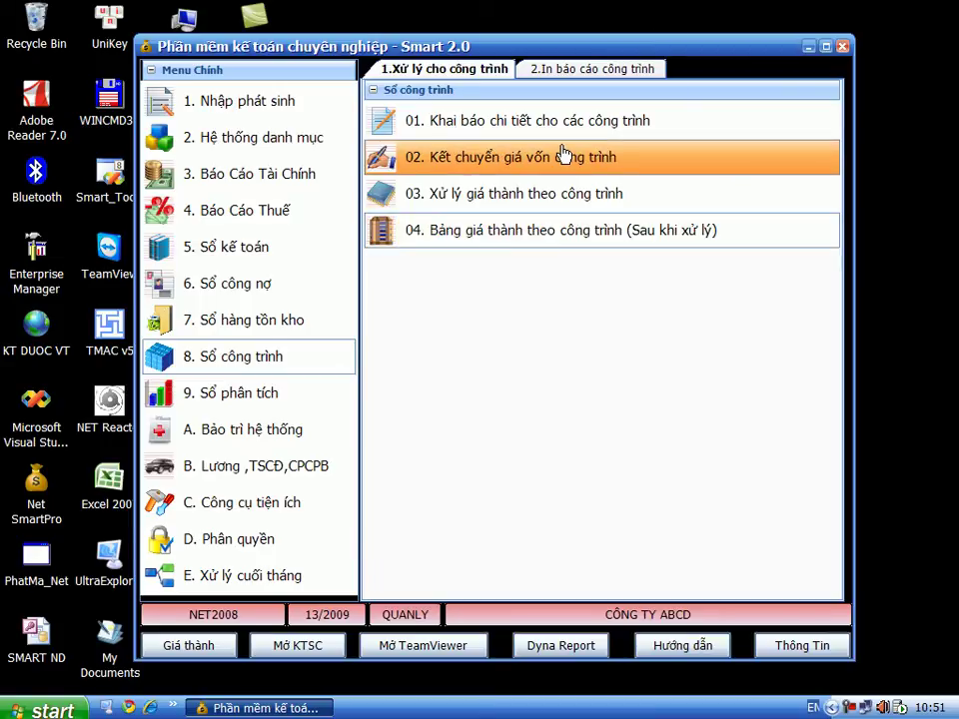
Reopen Bảng giá thành theo công trình, set CT01's Ngày K.Chuyển to 31/01/09 in edit mode, and close the table.
click(588, 231)
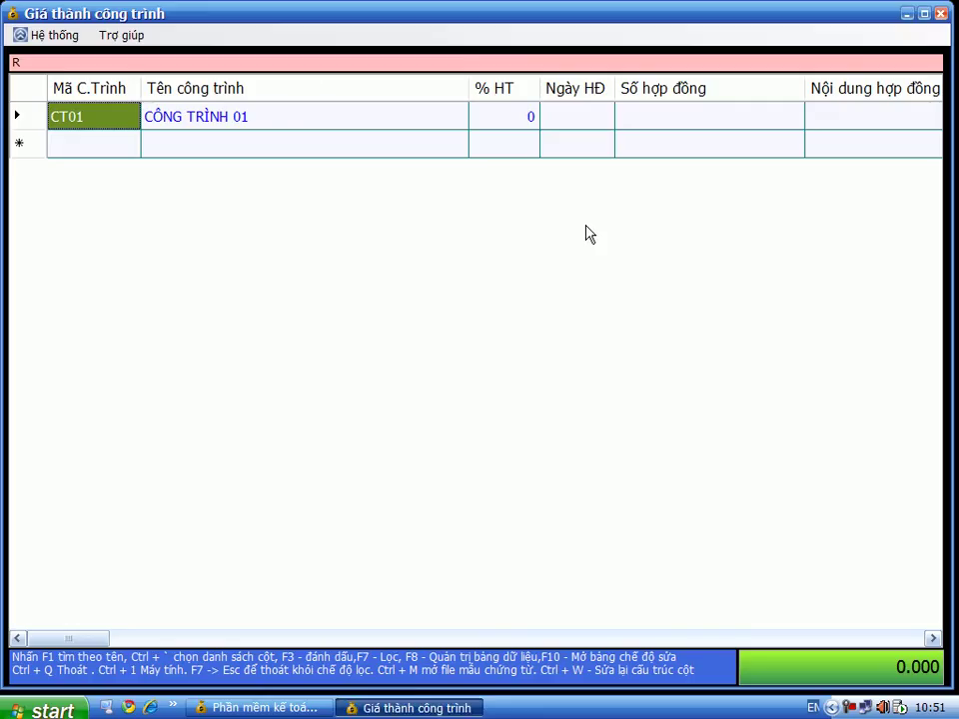
key(Tab)
key(Tab)
key(Tab)
key(Tab)
key(Tab)
key(Tab)
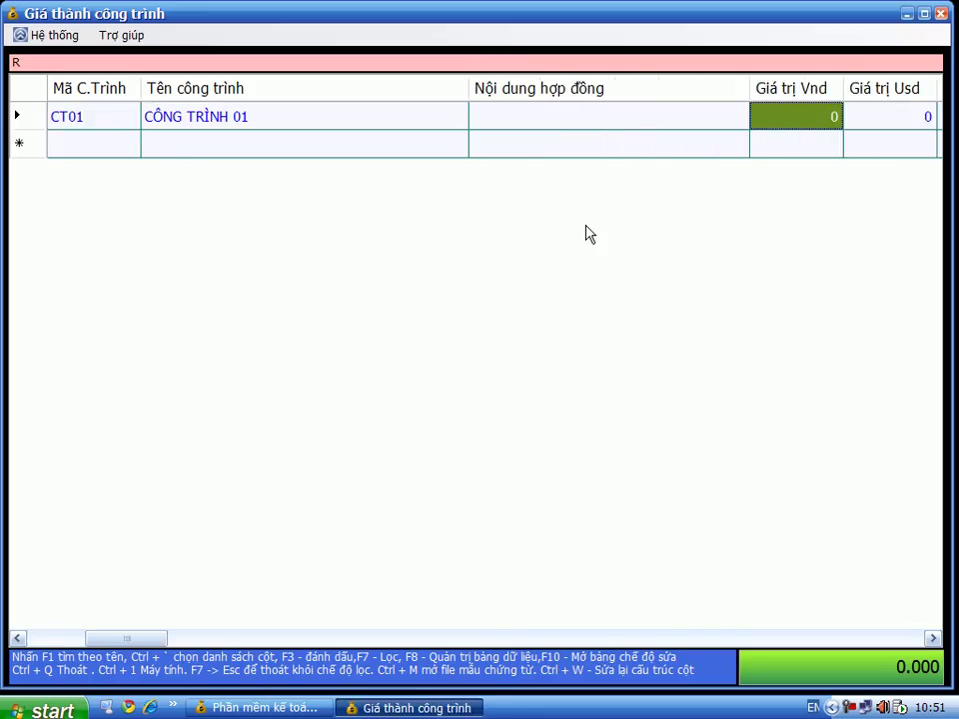
key(Tab)
key(Tab)
key(Tab)
key(Tab)
key(Tab)
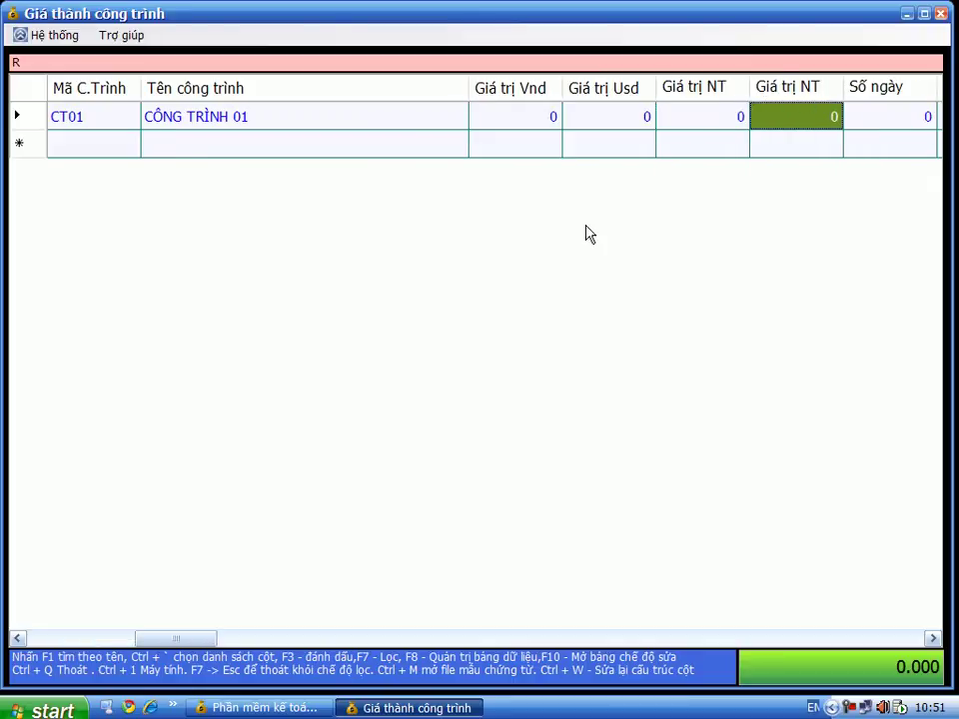
key(Tab)
key(Tab)
key(shift+Tab)
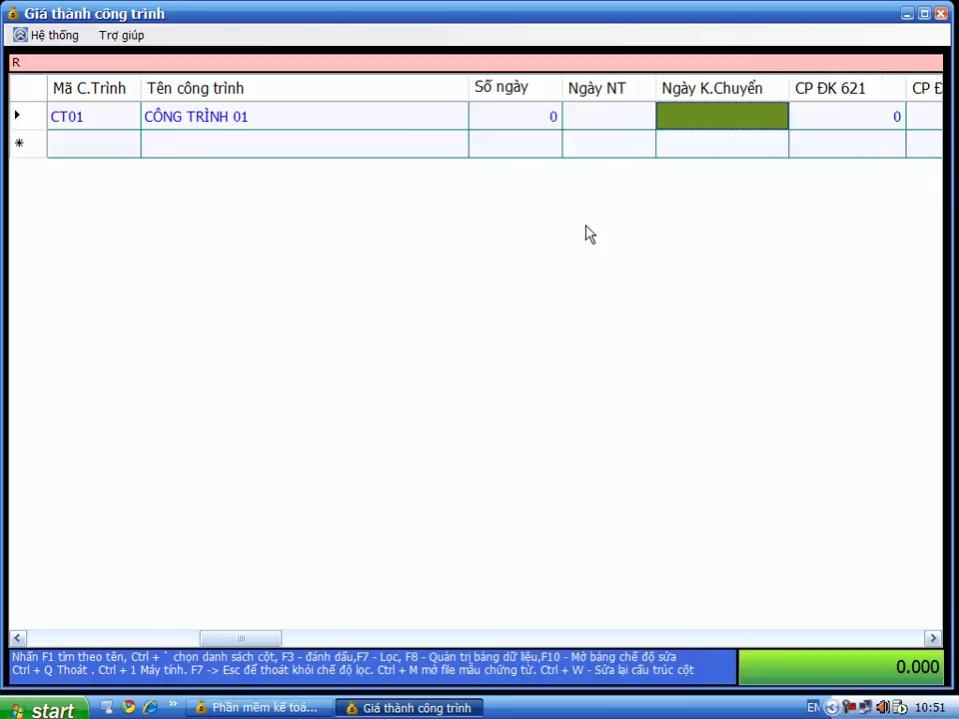
key(F10)
key(Return)
text(31/1)
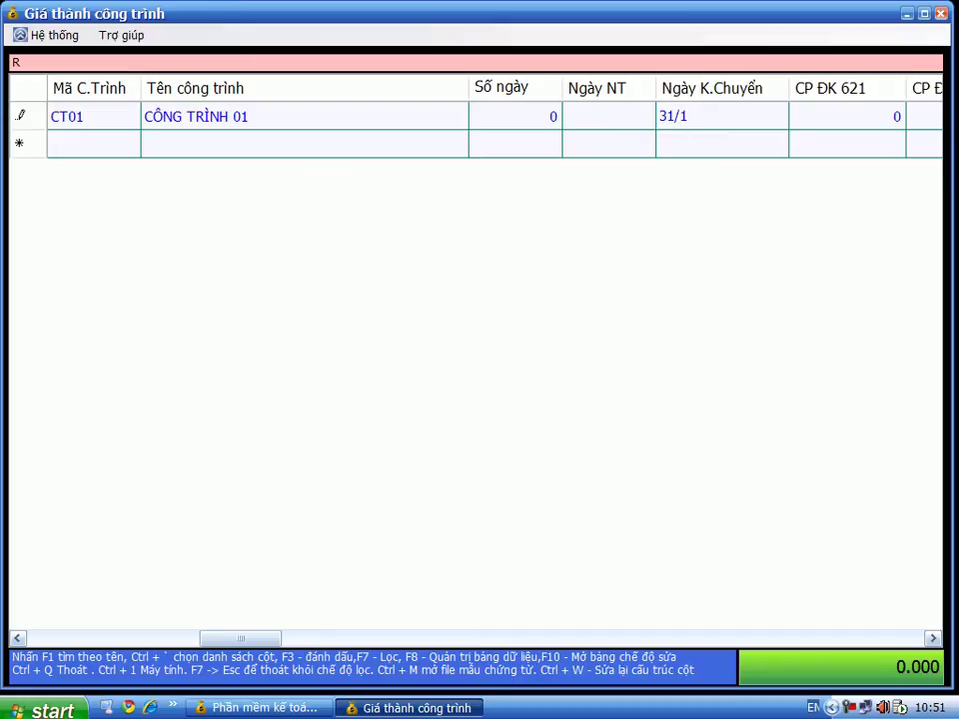
text(/)
key(Return)
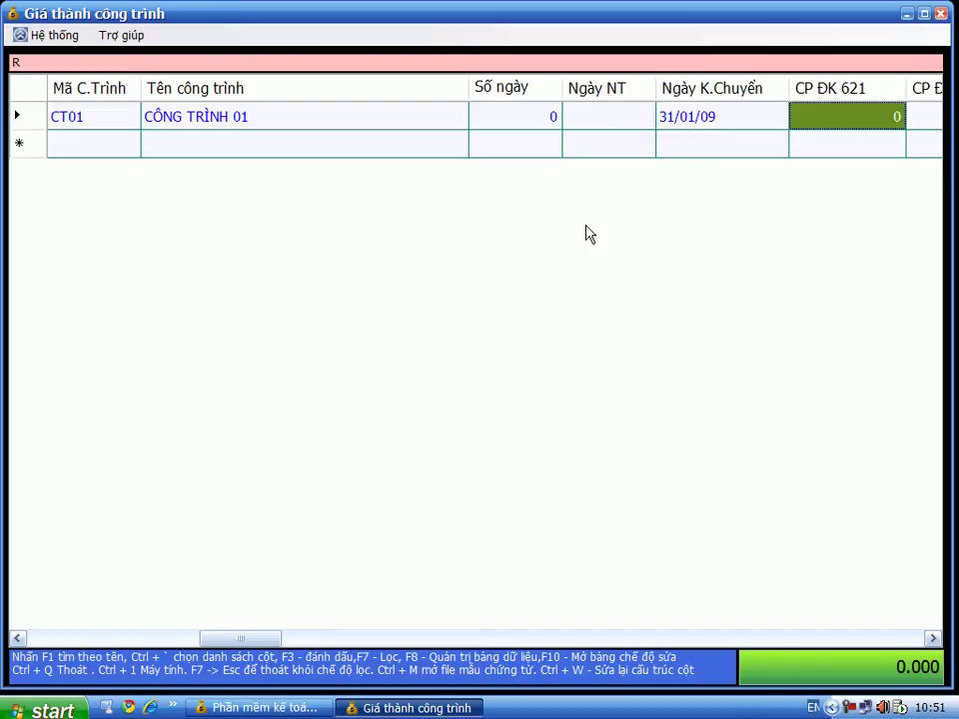
key(shift+Tab)
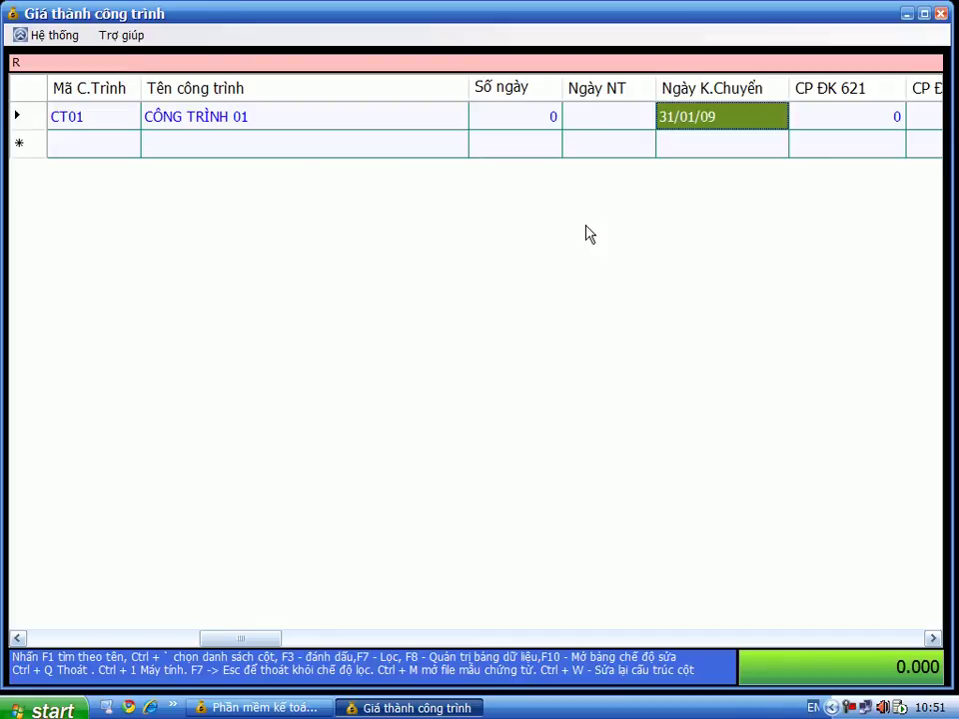
click(824, 118)
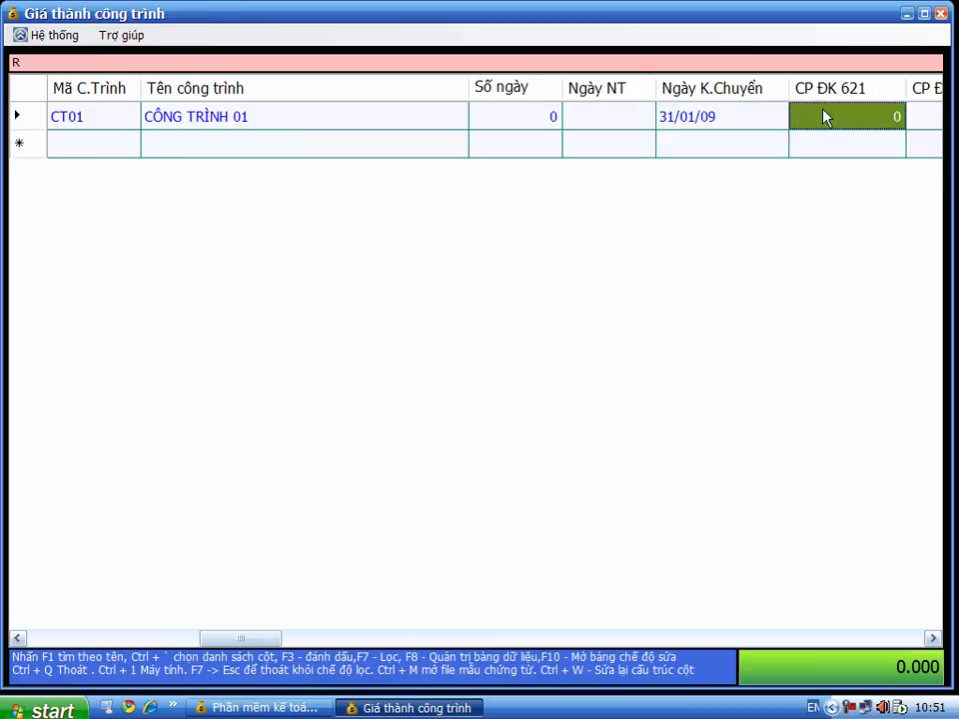
click(942, 14)
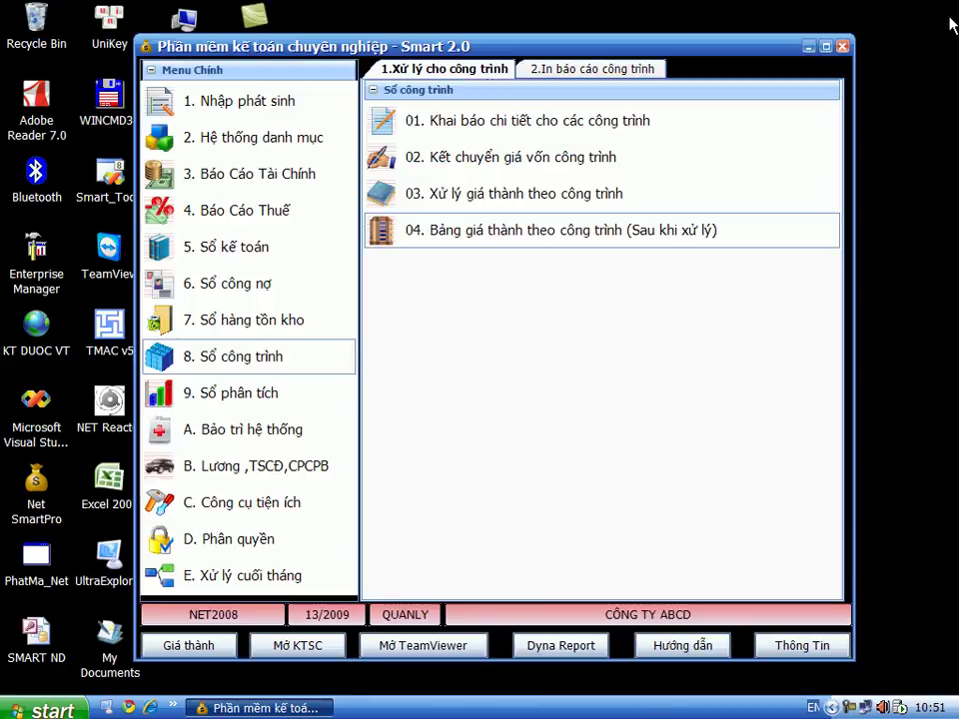
Run Xử lý giá thành theo công trình again and exit its dialog.
click(572, 204)
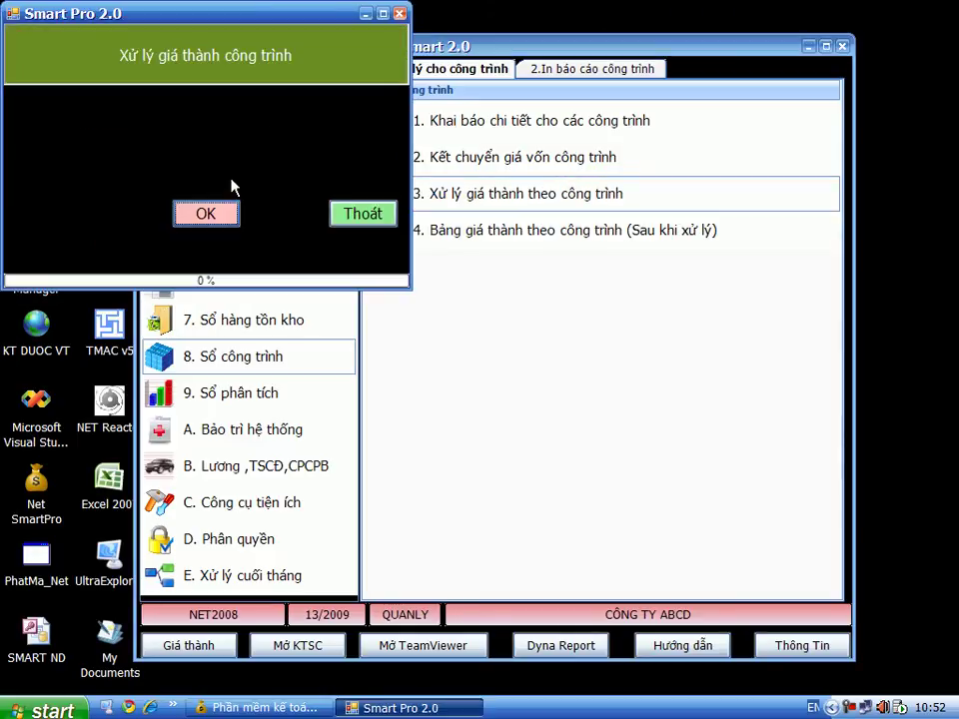
click(228, 227)
click(477, 398)
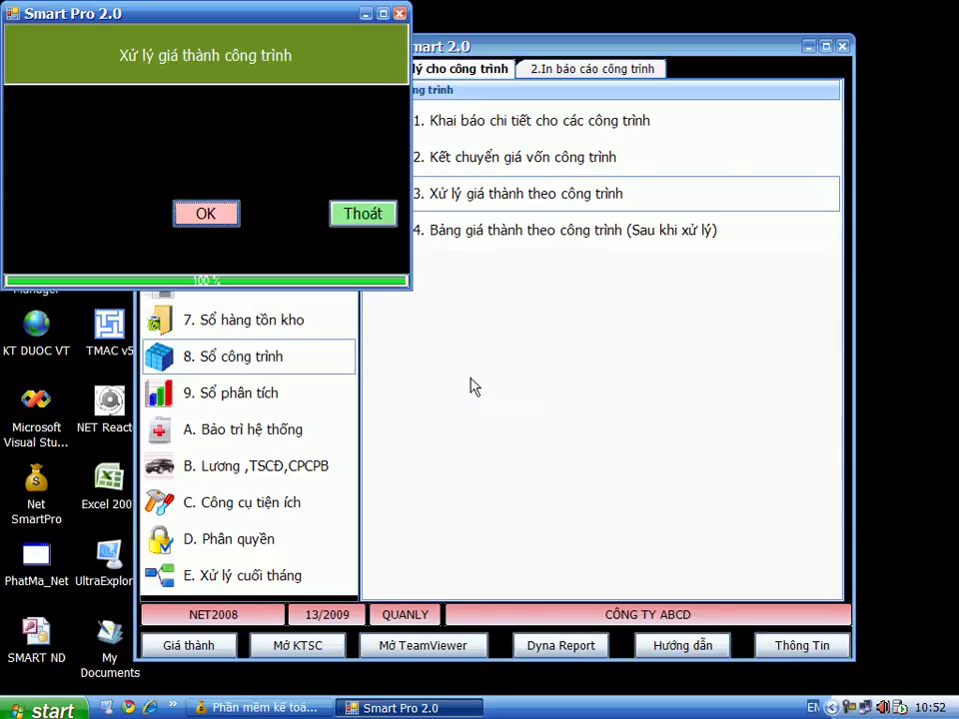
click(361, 215)
Run Kết chuyển giá vốn công trình for month 1 and exit the dialog.
click(465, 162)
click(190, 85)
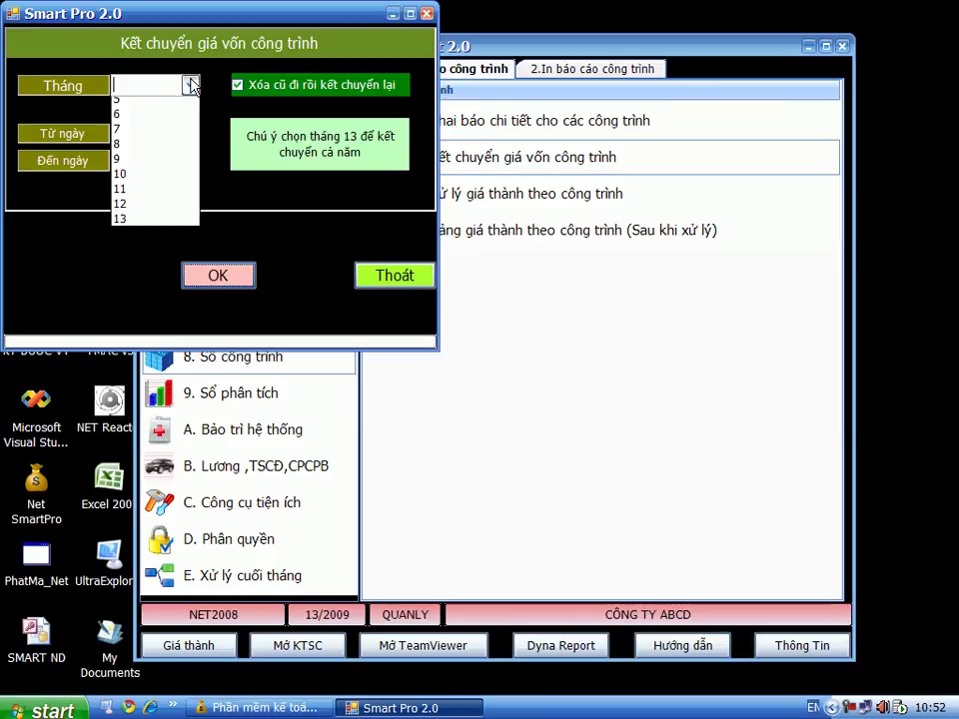
click(140, 103)
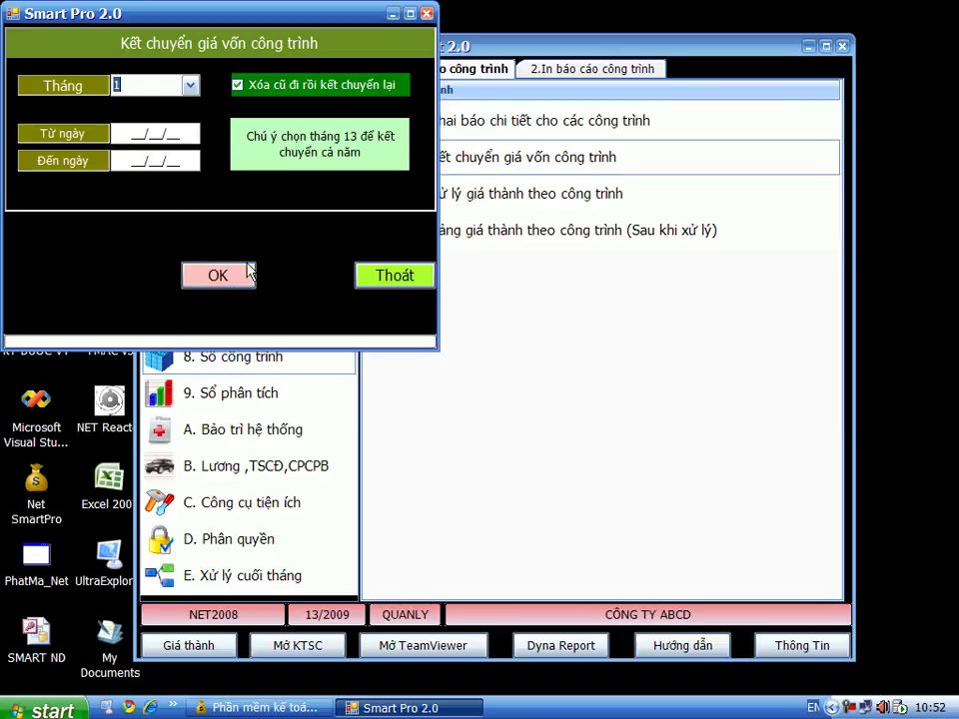
click(217, 275)
click(476, 404)
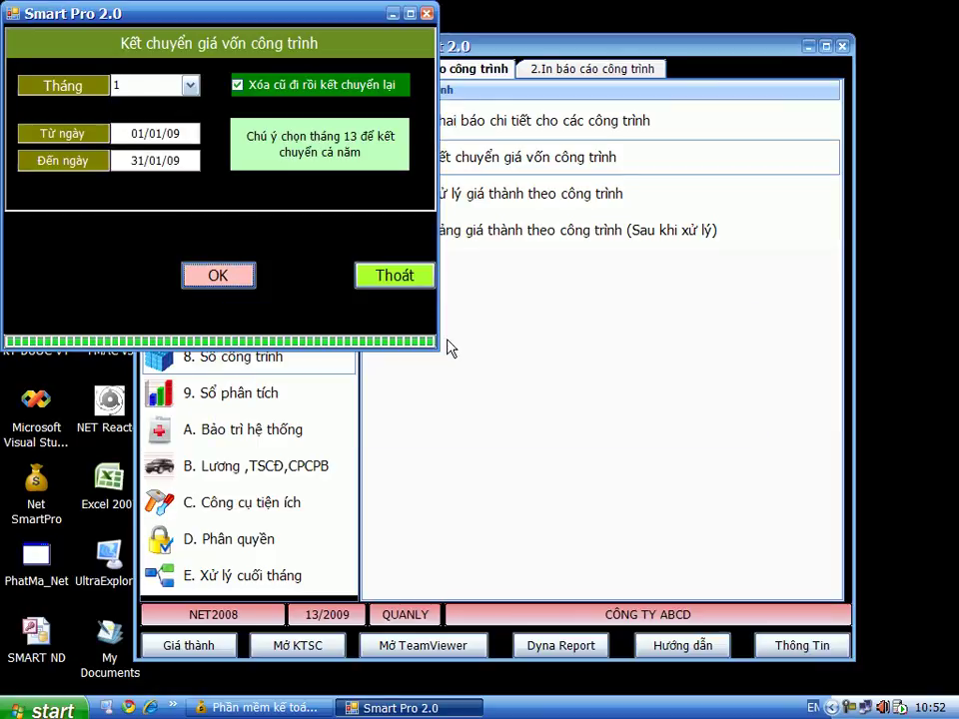
click(406, 281)
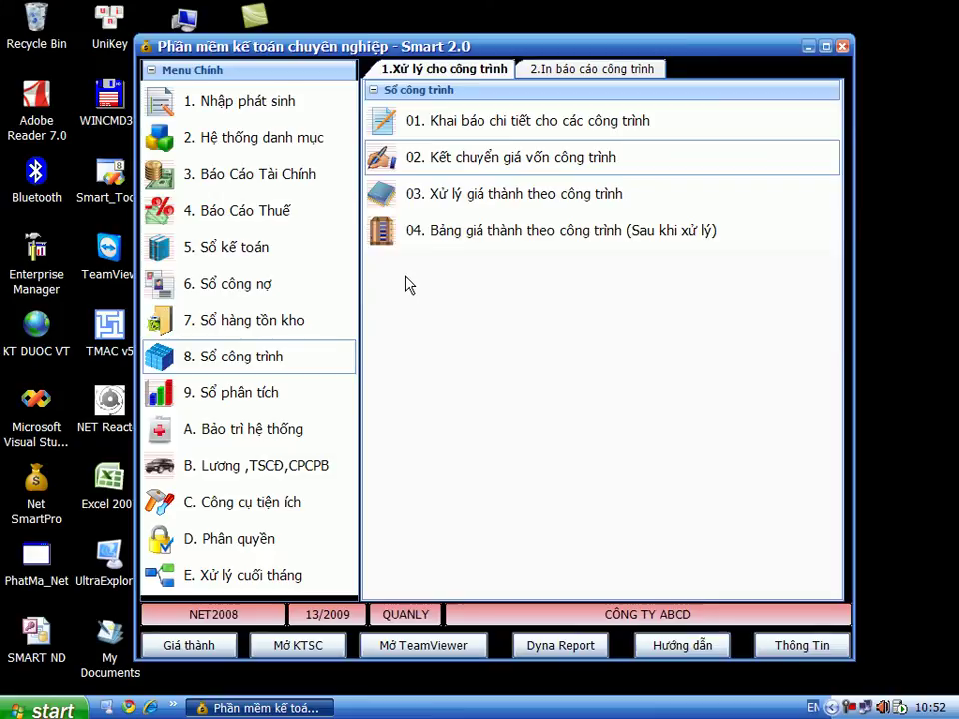
Open Sổ chứng từ gốc, examine the GVCT cost-of-sales entry for CT01 from Diễn giải through Thành tiền VND, and close the book.
click(319, 643)
click(691, 286)
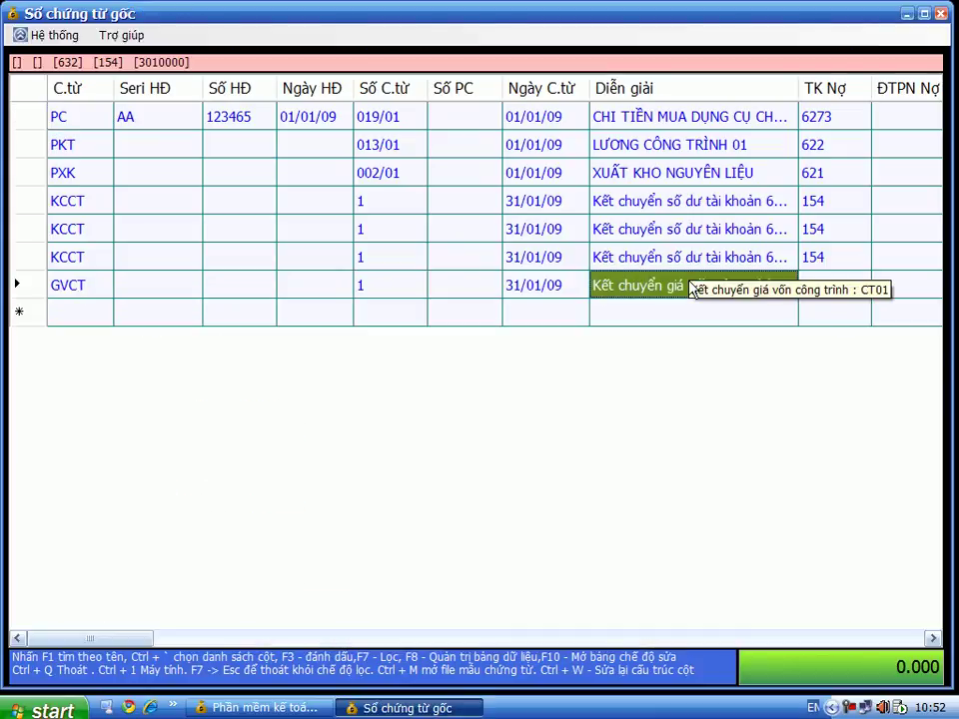
key(Return)
key(Return)
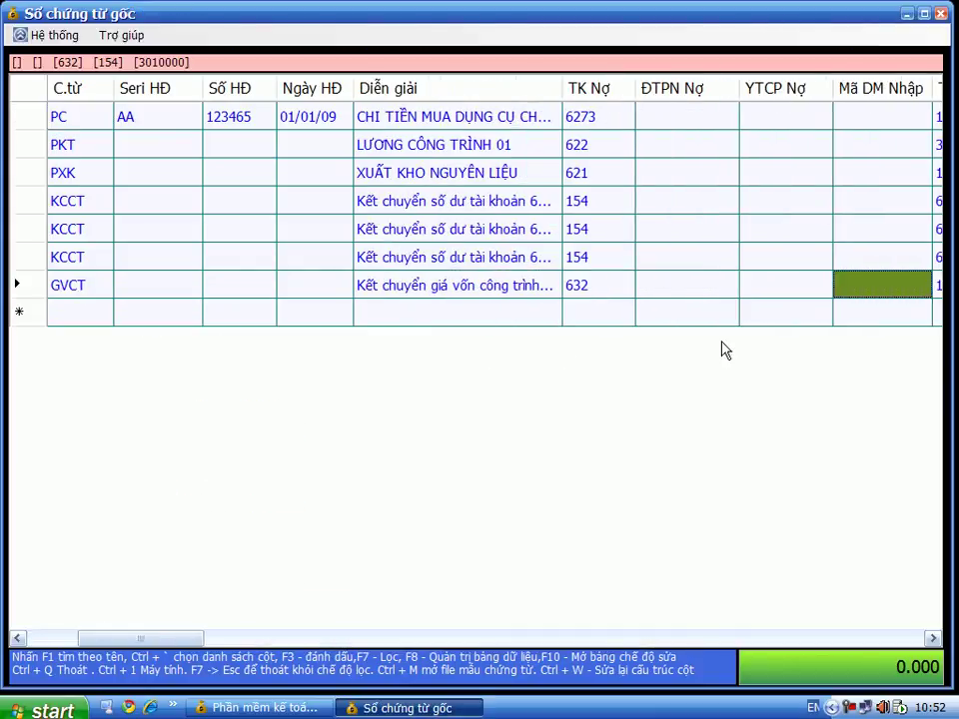
key(Return)
key(Return)
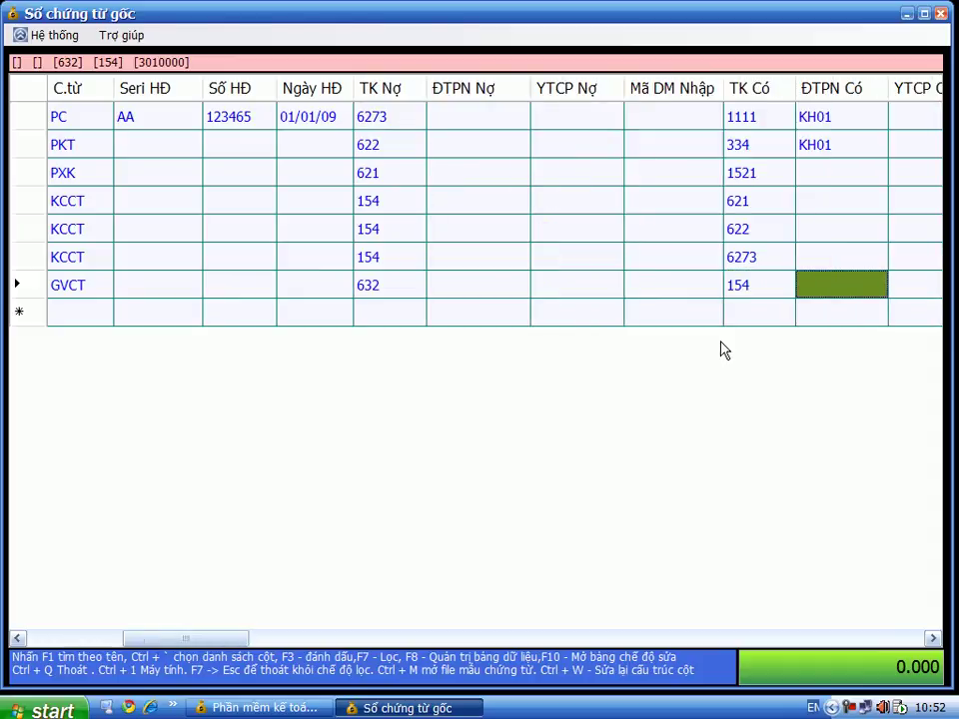
key(Left)
key(Return)
key(Return)
key(Return)
key(Return)
key(Return)
key(Return)
key(Return)
key(Return)
key(Return)
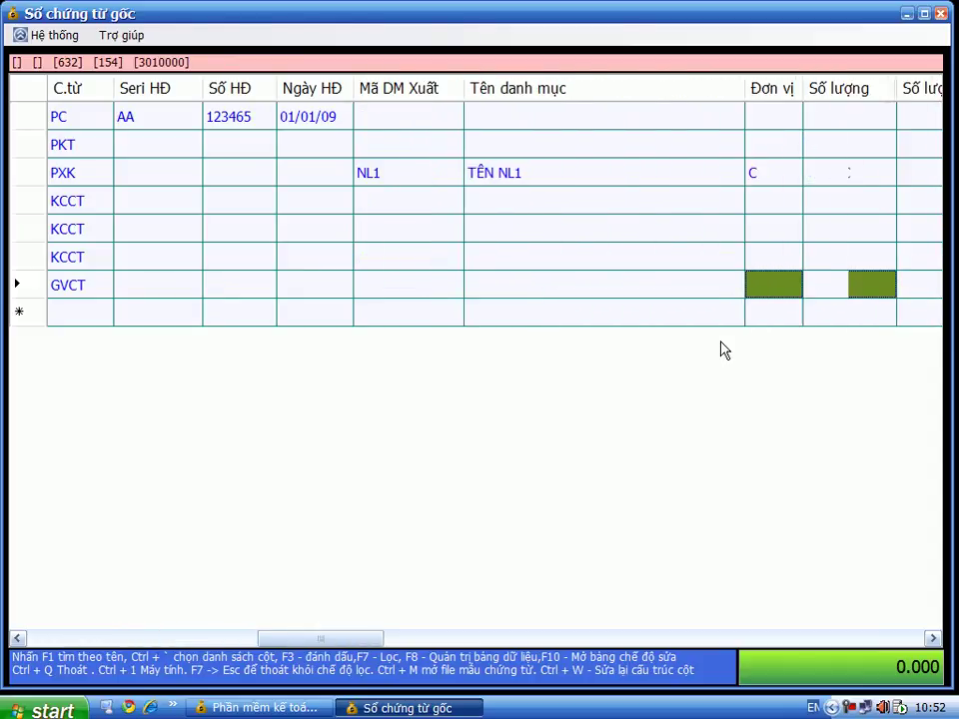
key(Left)
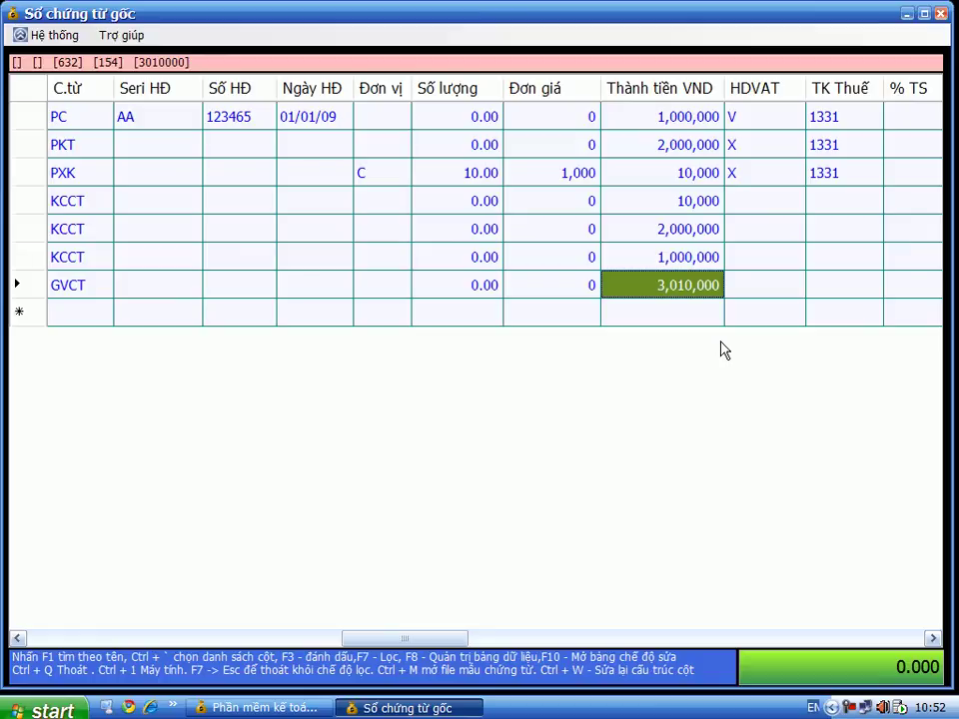
key(Left)
key(Left)
key(Left)
key(Left)
key(Left)
key(Left)
key(Left)
key(Left)
key(Left)
key(Left)
key(Left)
key(Left)
key(Left)
key(Left)
key(Left)
key(Left)
key(Left)
key(Left)
key(Left)
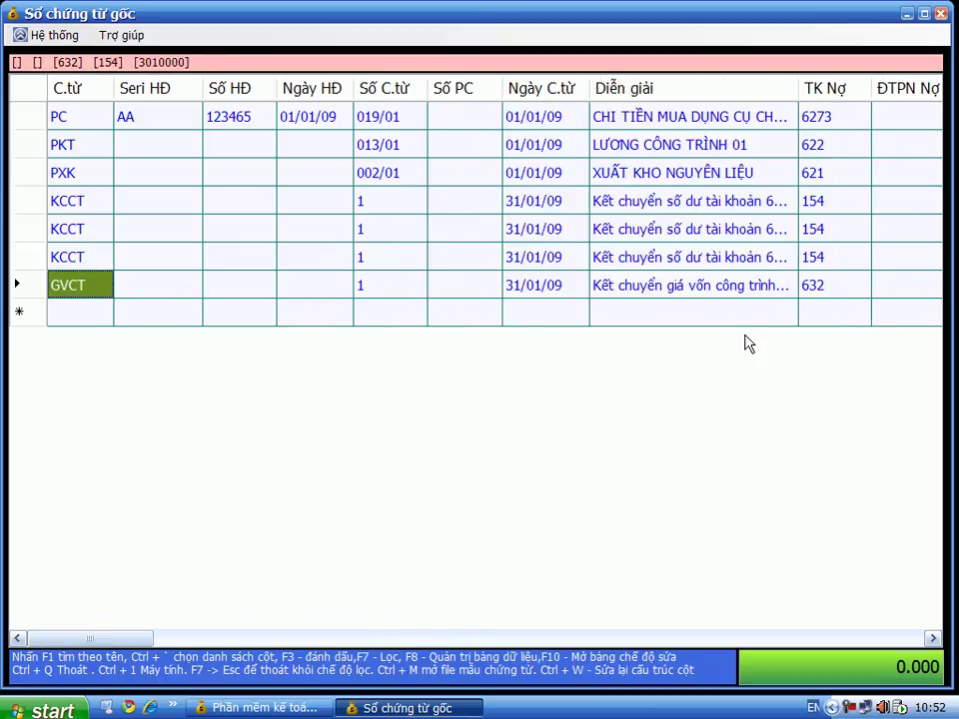
click(744, 290)
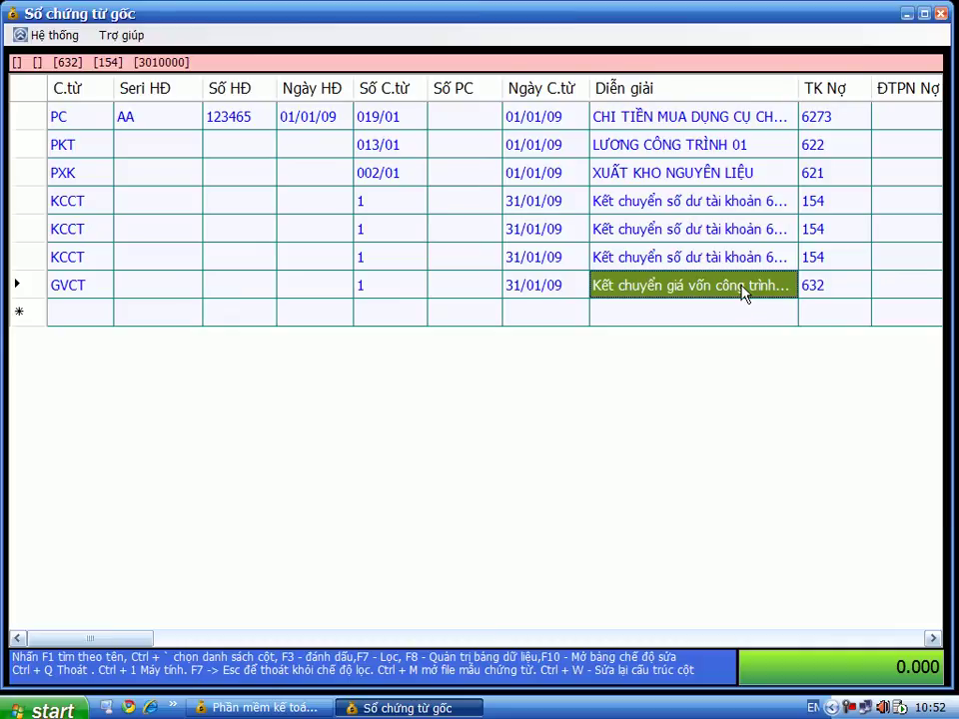
click(941, 13)
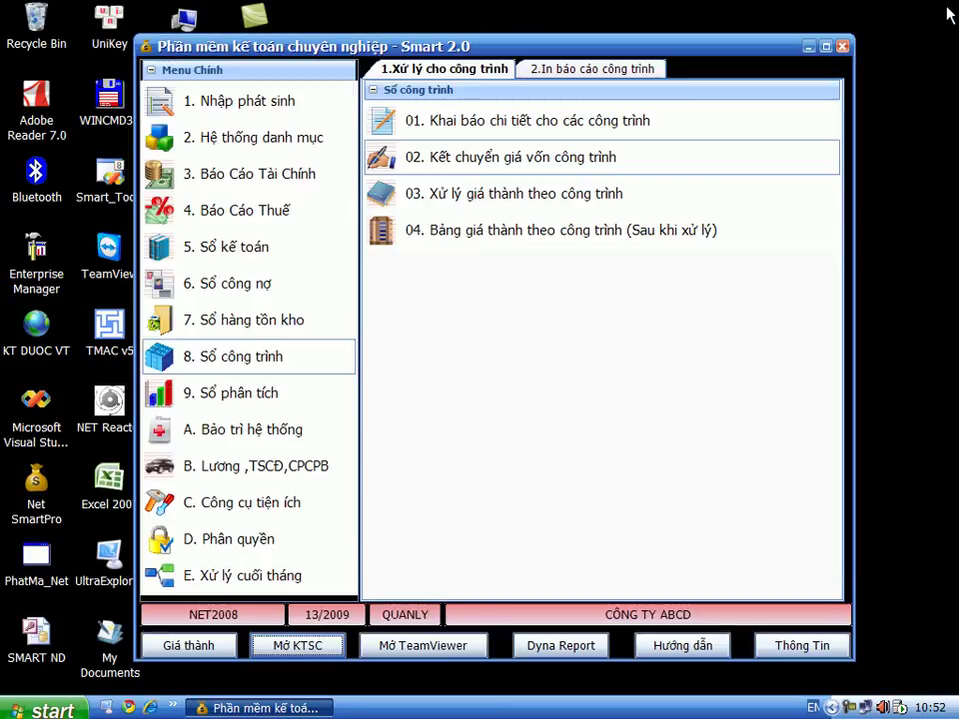
Generate the Chi tiết doanh thu chi phí project report for month 13, covering all projects, in mẫu 1.
click(535, 174)
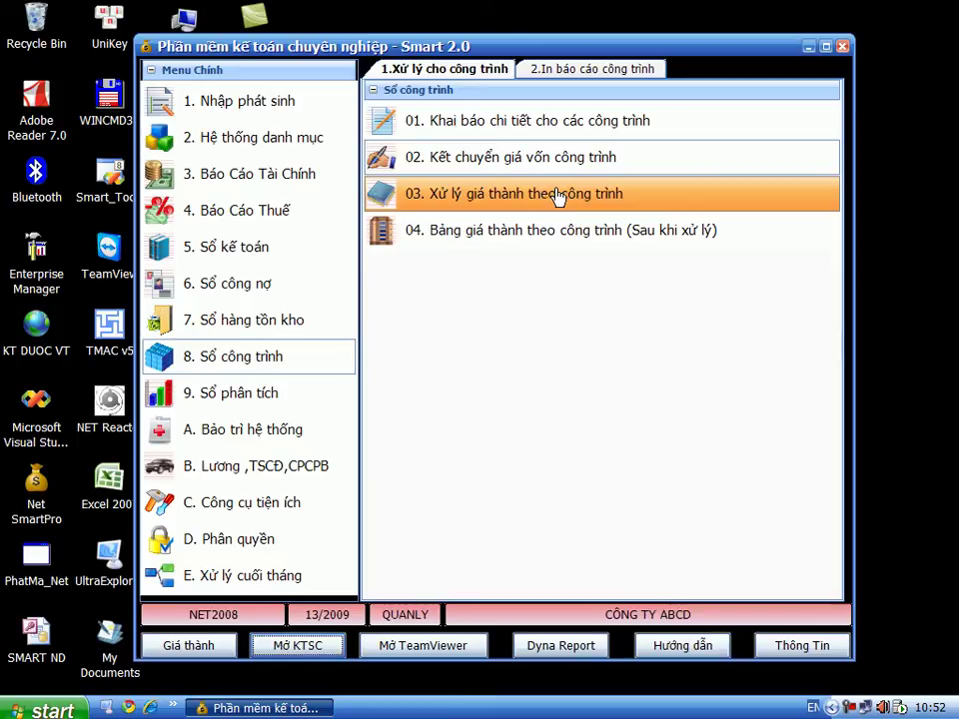
click(565, 71)
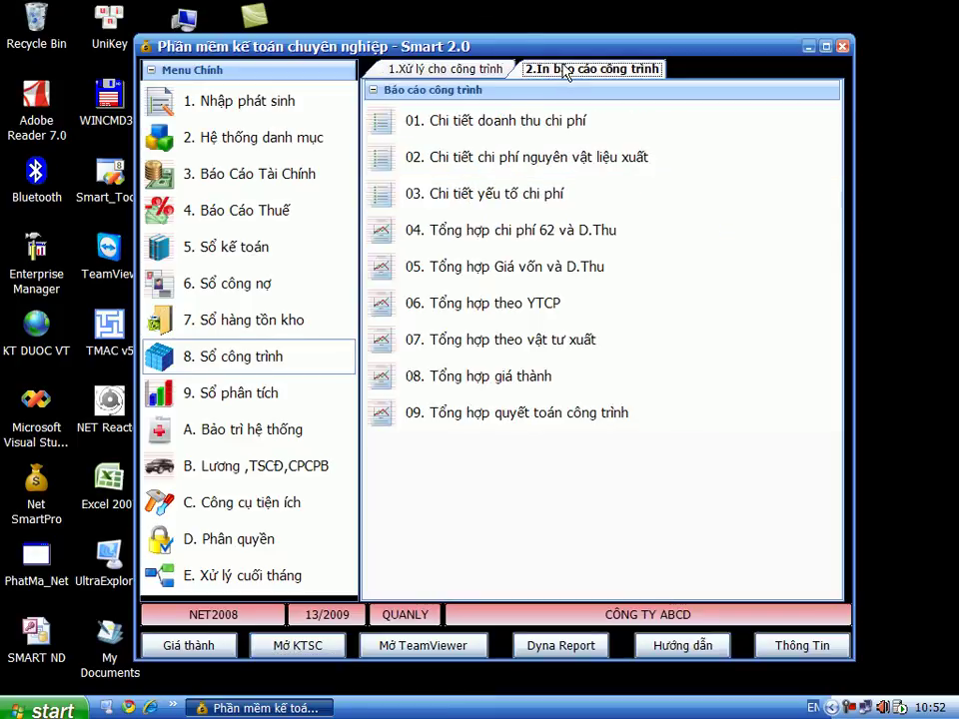
click(562, 121)
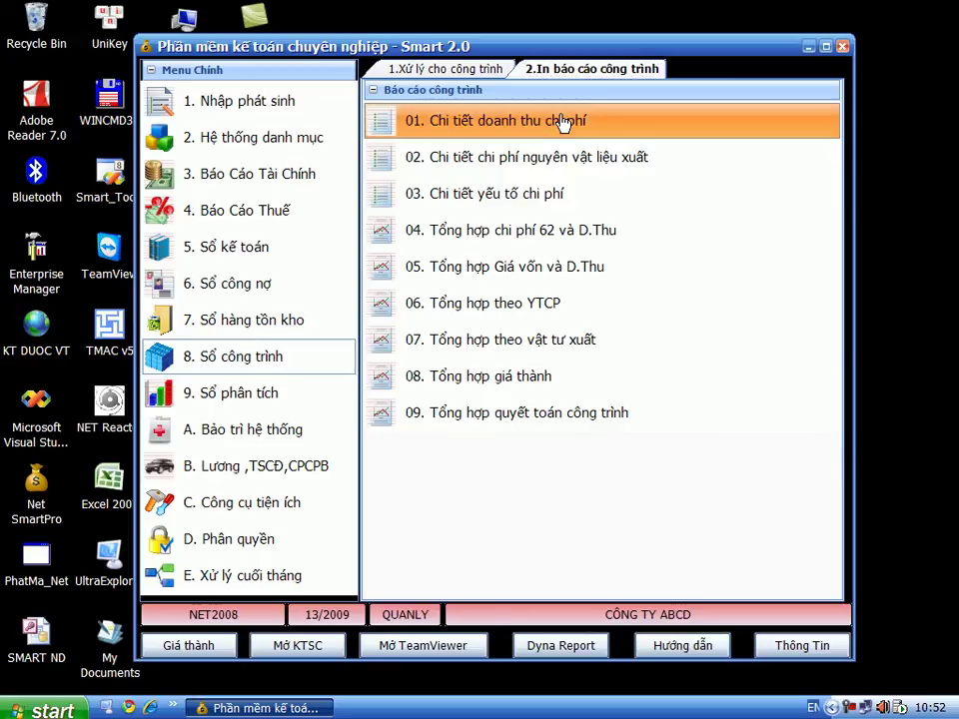
text(13)
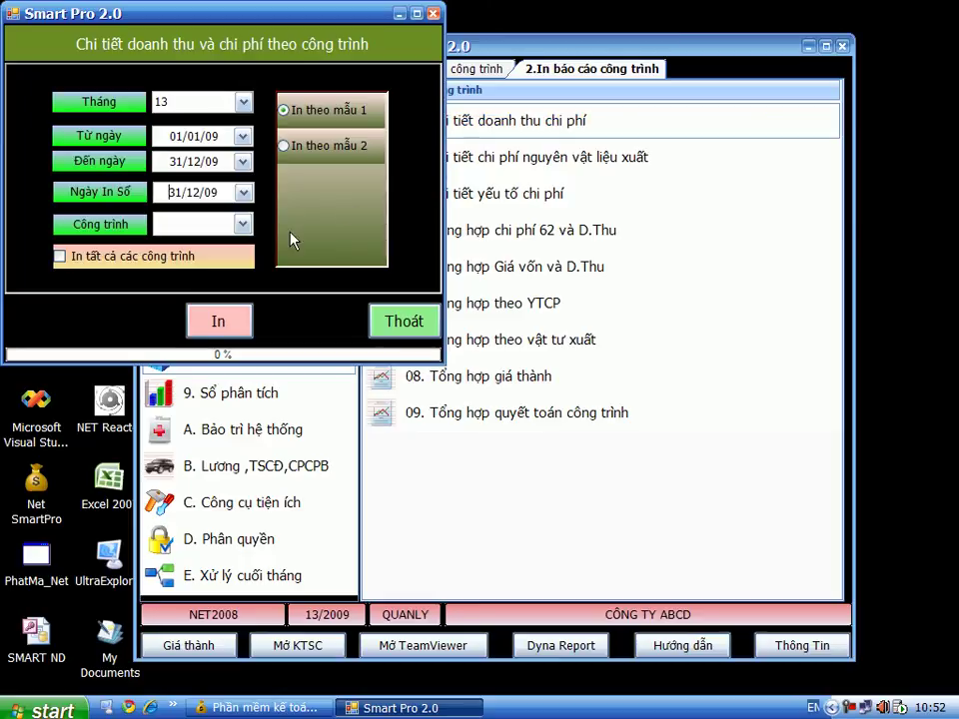
click(201, 228)
click(140, 257)
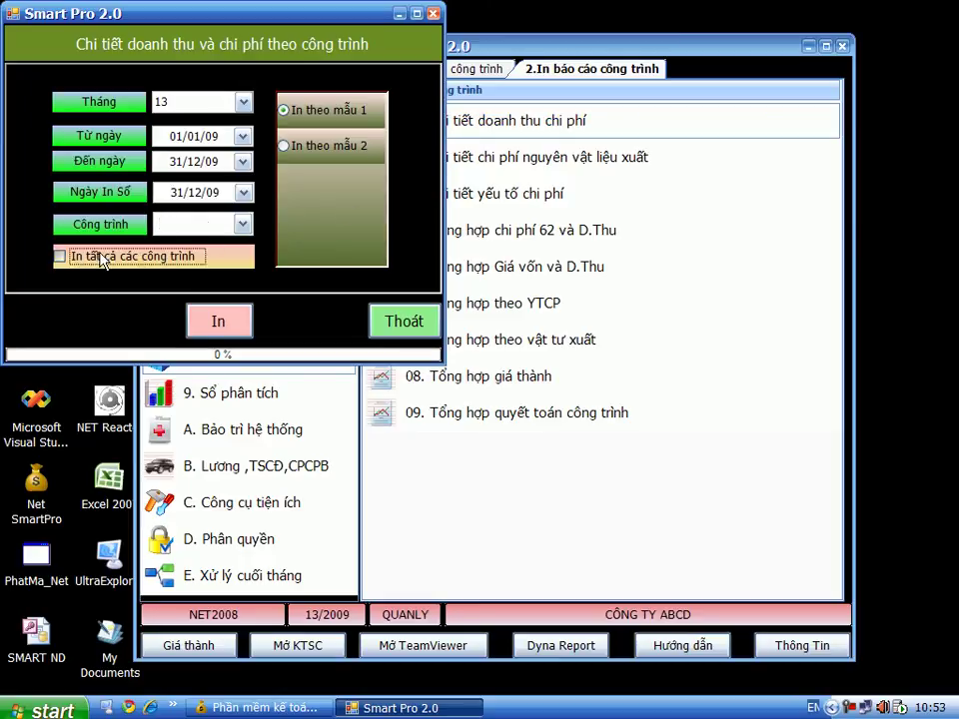
click(204, 320)
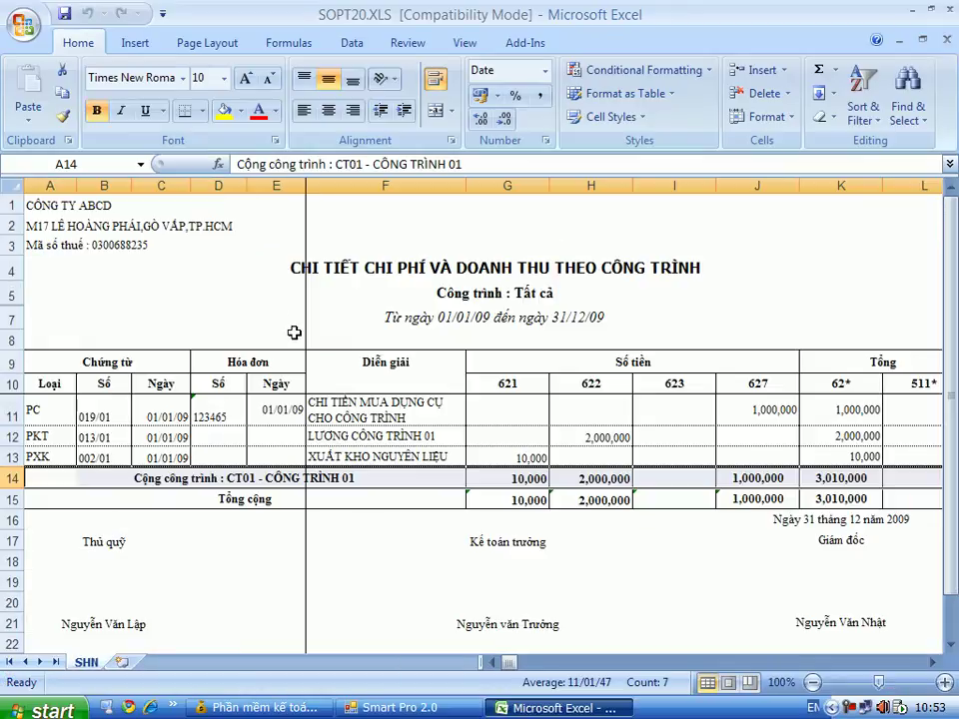
Save and close the SOPT20.XLS report and exit its print dialog.
click(383, 408)
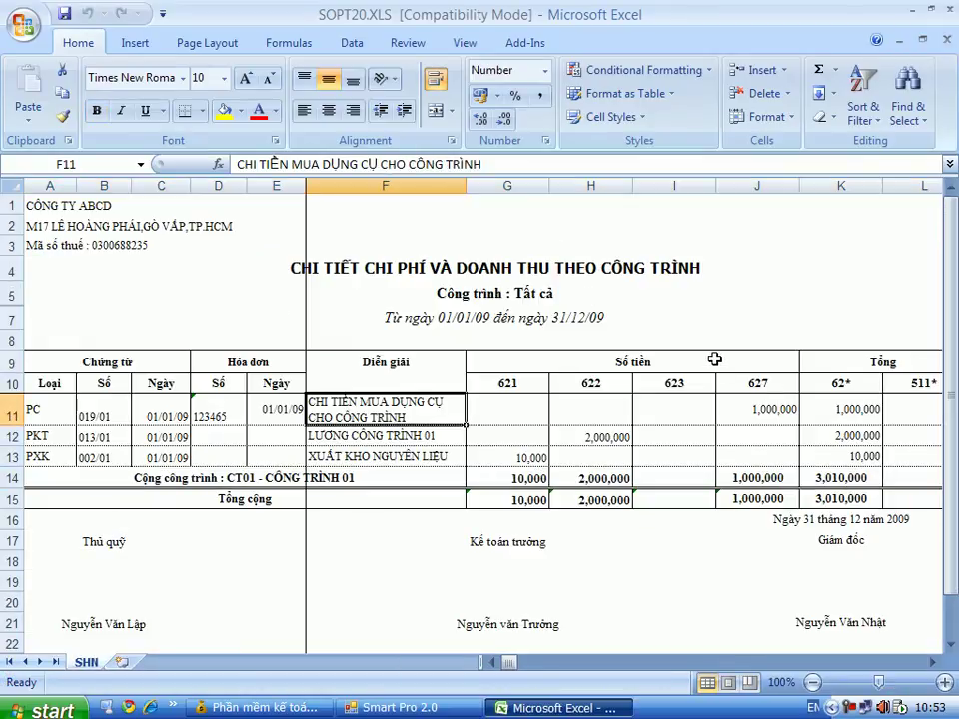
click(948, 11)
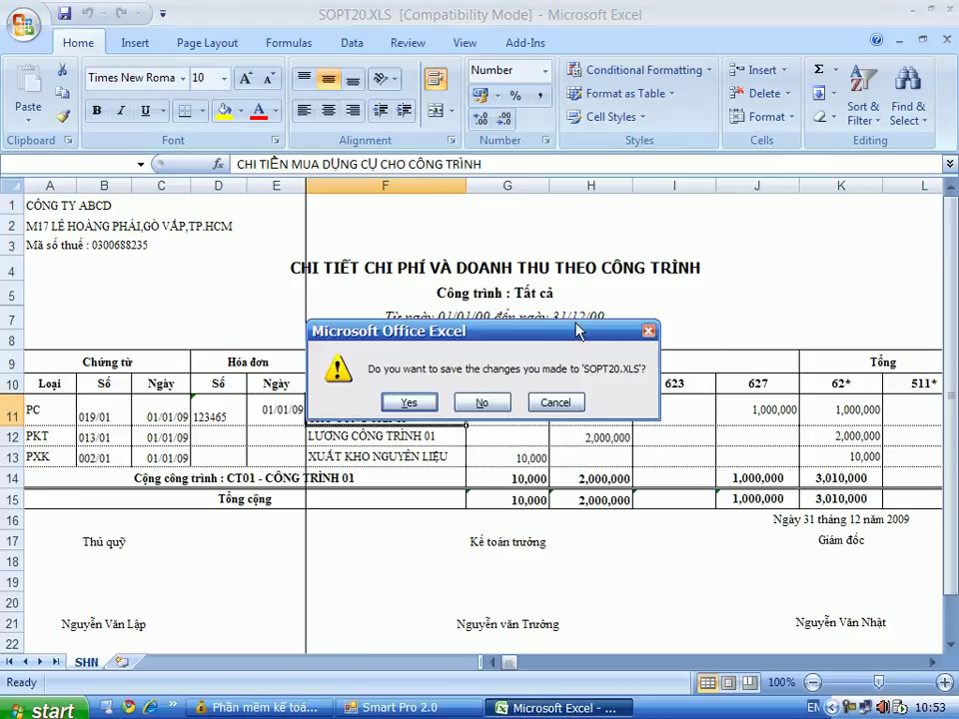
click(431, 402)
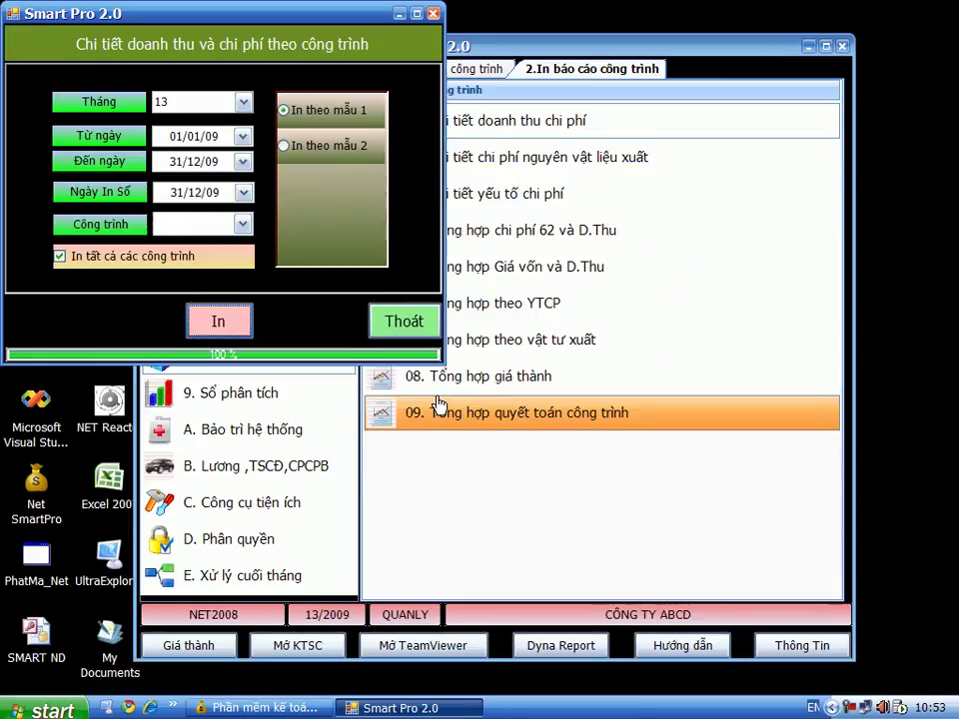
click(403, 322)
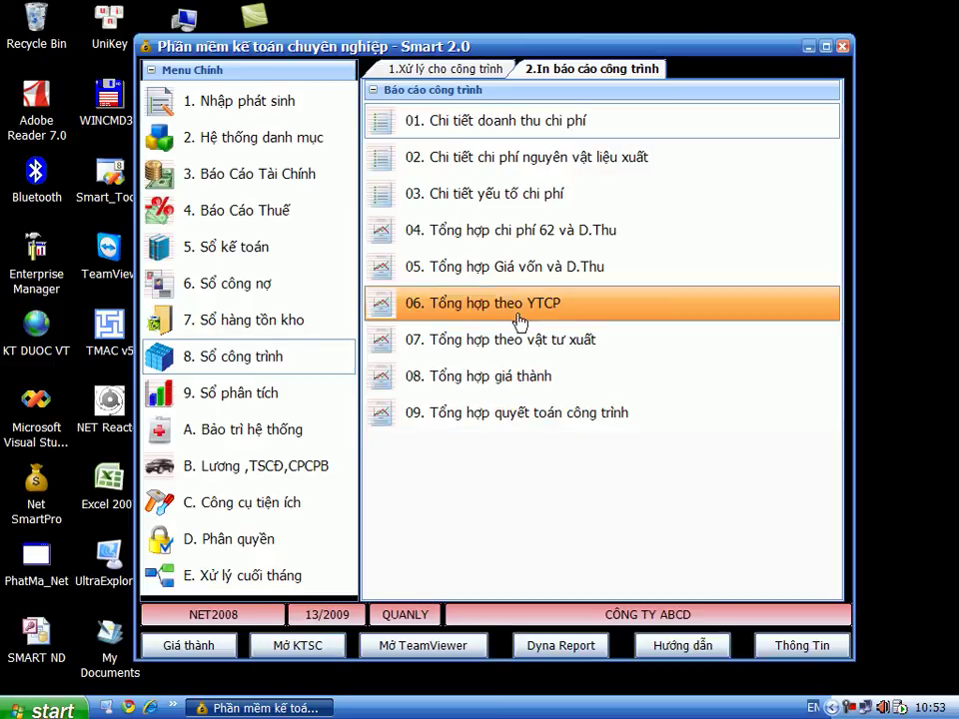
Generate the Tổng hợp chi phí 62 và D.Thu report for month 13.
click(553, 240)
click(282, 100)
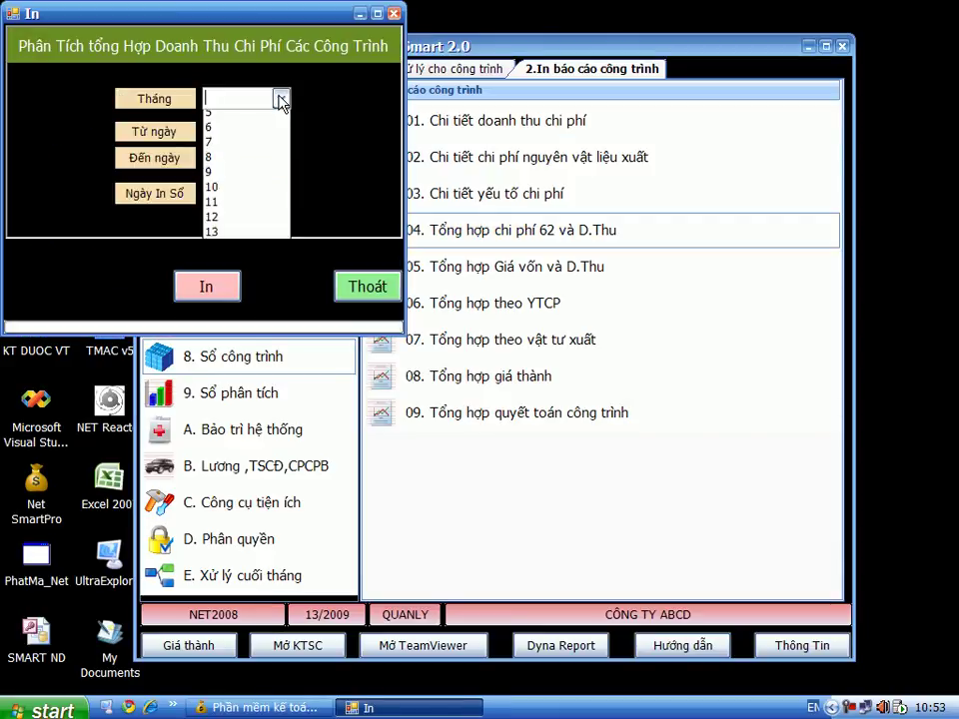
click(224, 297)
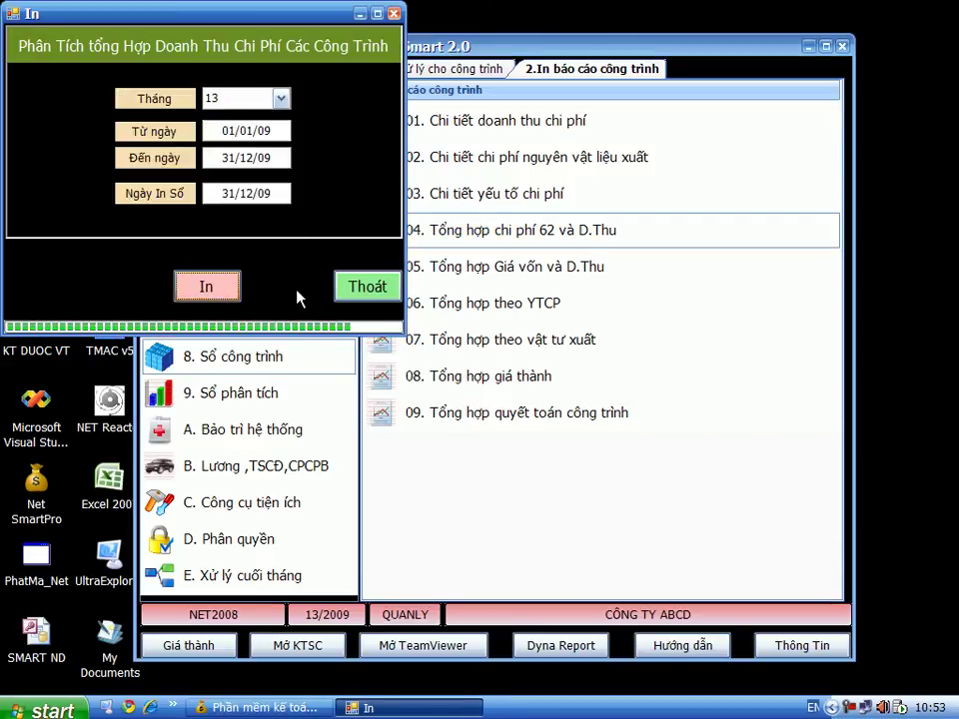
Examine CT01's row in the summary report across the cost categories, Tổng Chi phí, Doanh Thu and percentage columns.
click(413, 395)
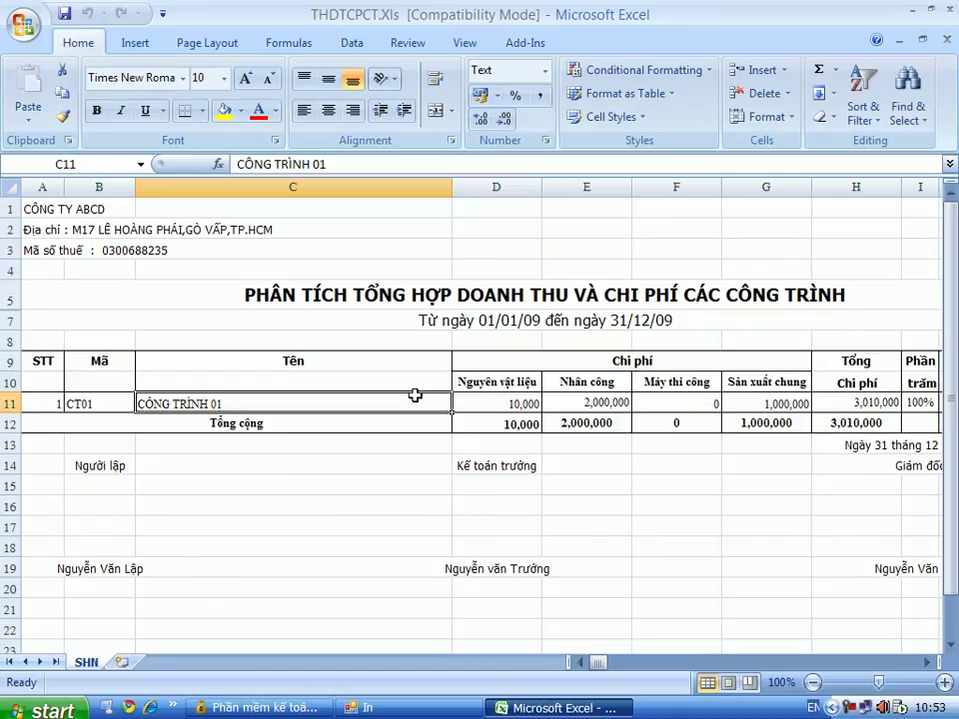
key(Right)
key(Right)
key(Right)
key(Right)
key(Right)
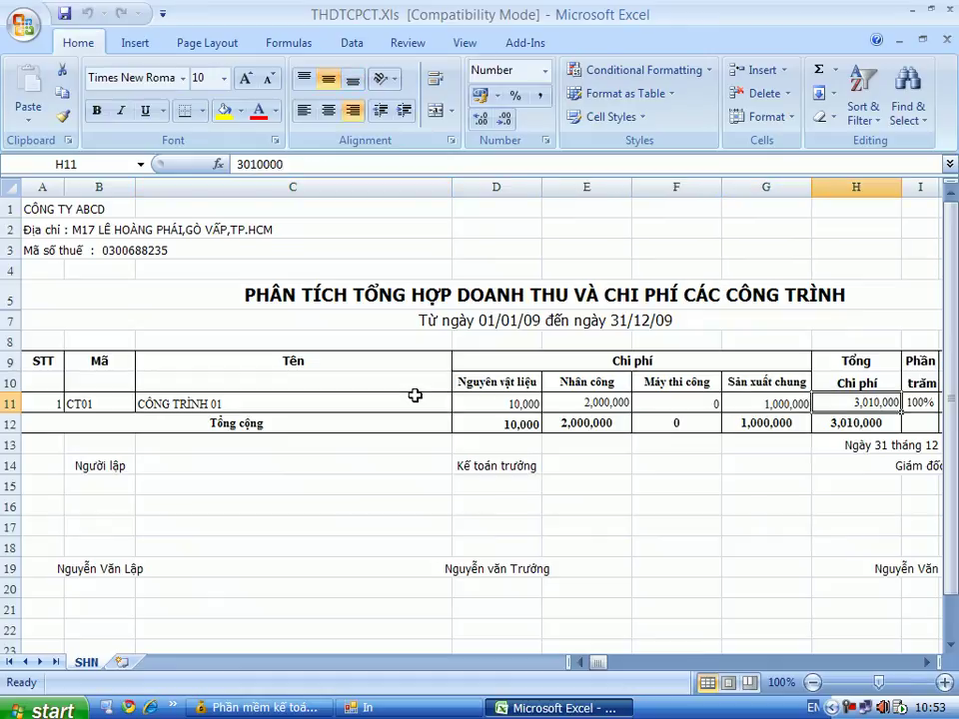
key(Left)
key(Left)
key(Left)
key(Left)
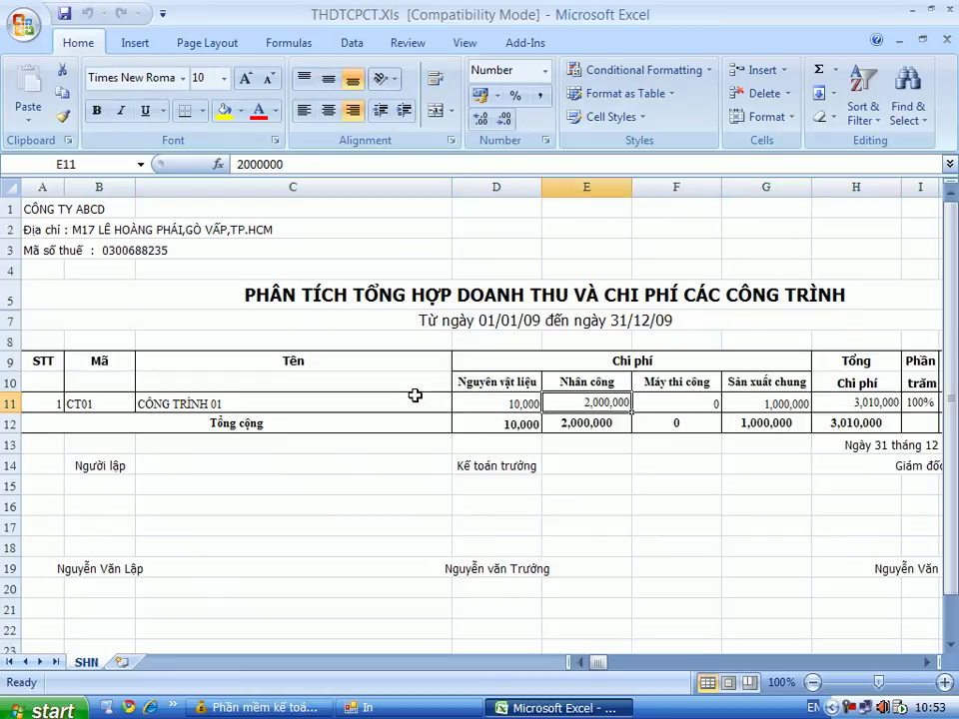
key(Right)
key(Right)
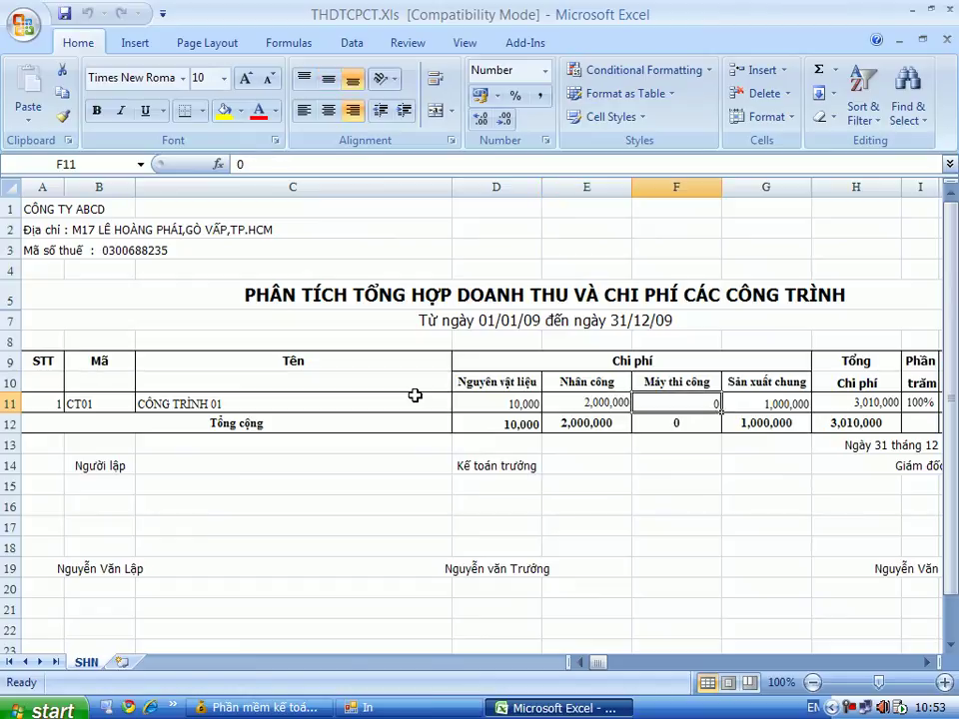
key(Left)
key(Left)
key(Right)
key(Right)
key(Right)
key(Right)
key(Right)
key(Right)
key(Right)
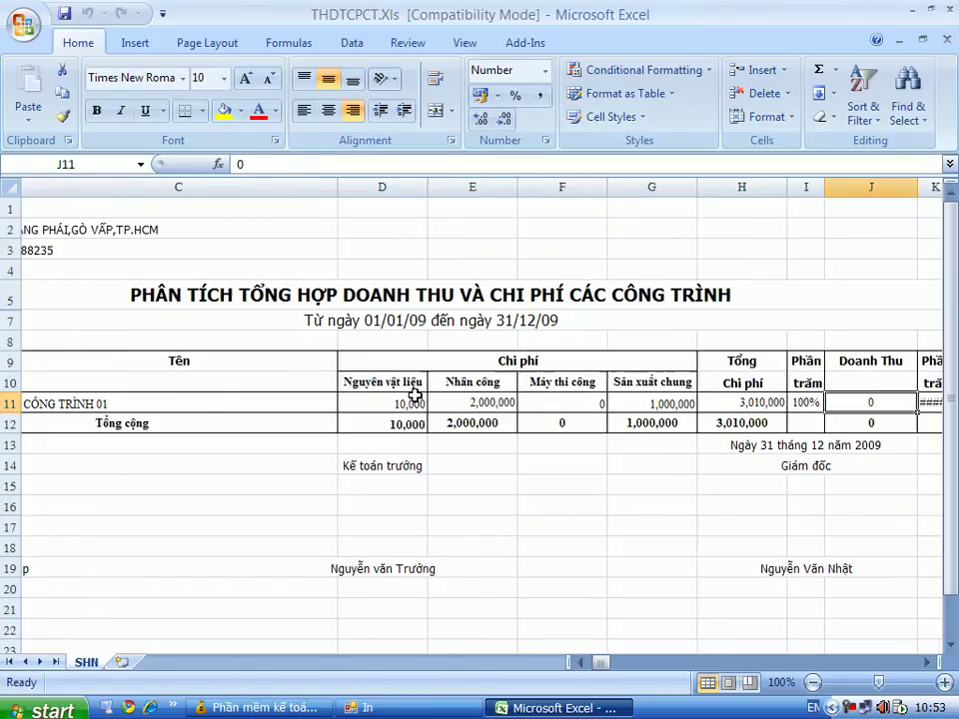
key(Left)
key(Left)
key(Home)
key(Right)
key(Right)
key(Right)
key(Right)
key(Right)
key(Right)
key(Right)
key(Right)
key(Right)
key(Right)
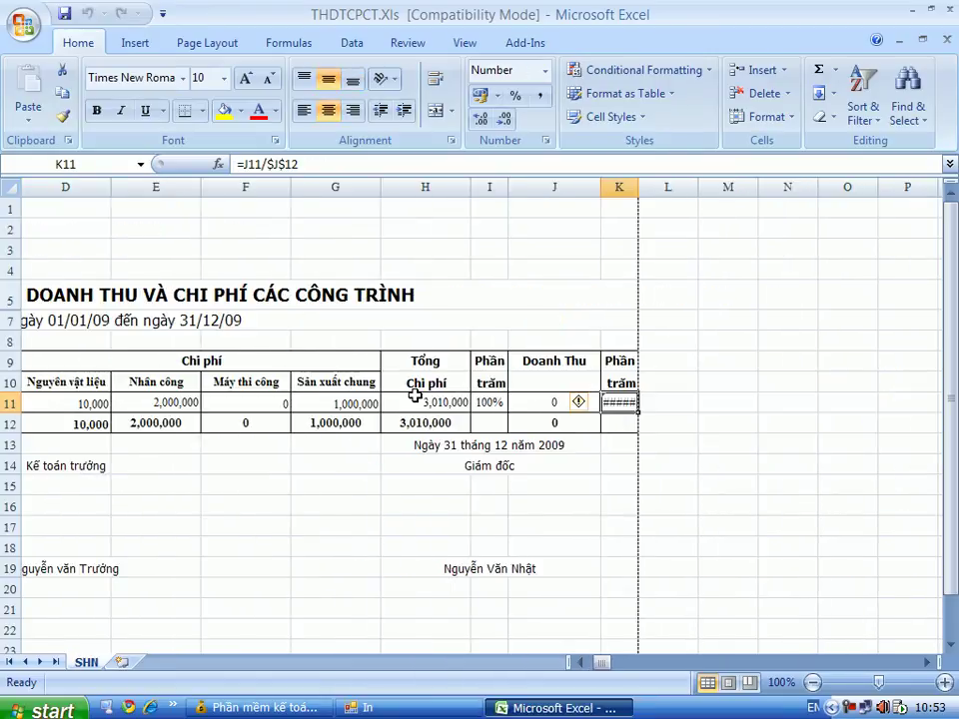
key(Left)
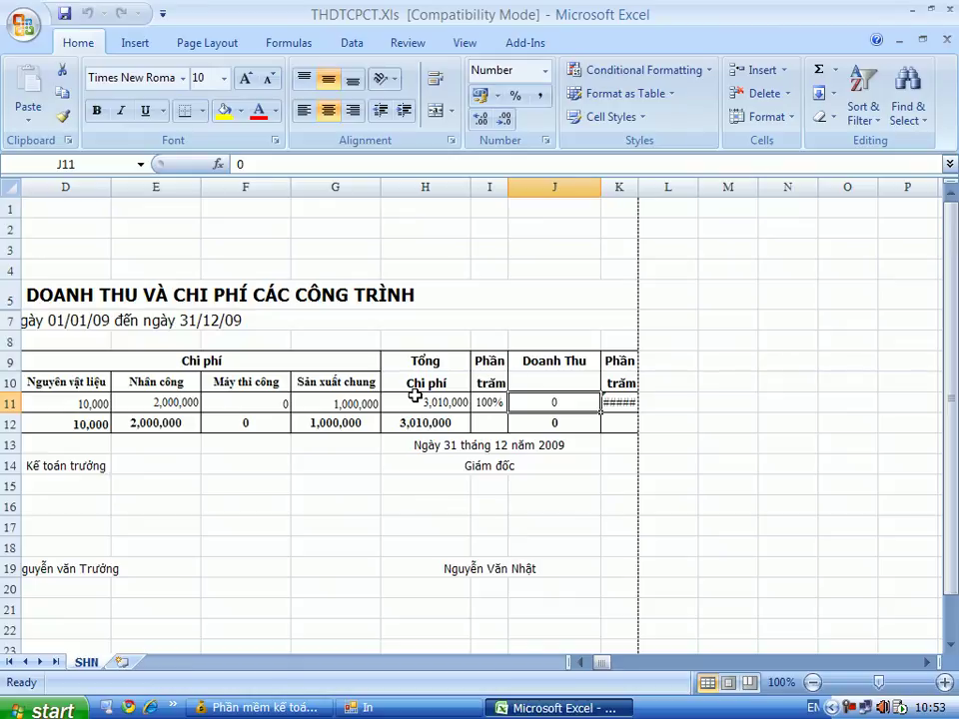
key(Left)
key(Right)
key(Left)
key(Home)
key(Right)
key(Right)
key(Right)
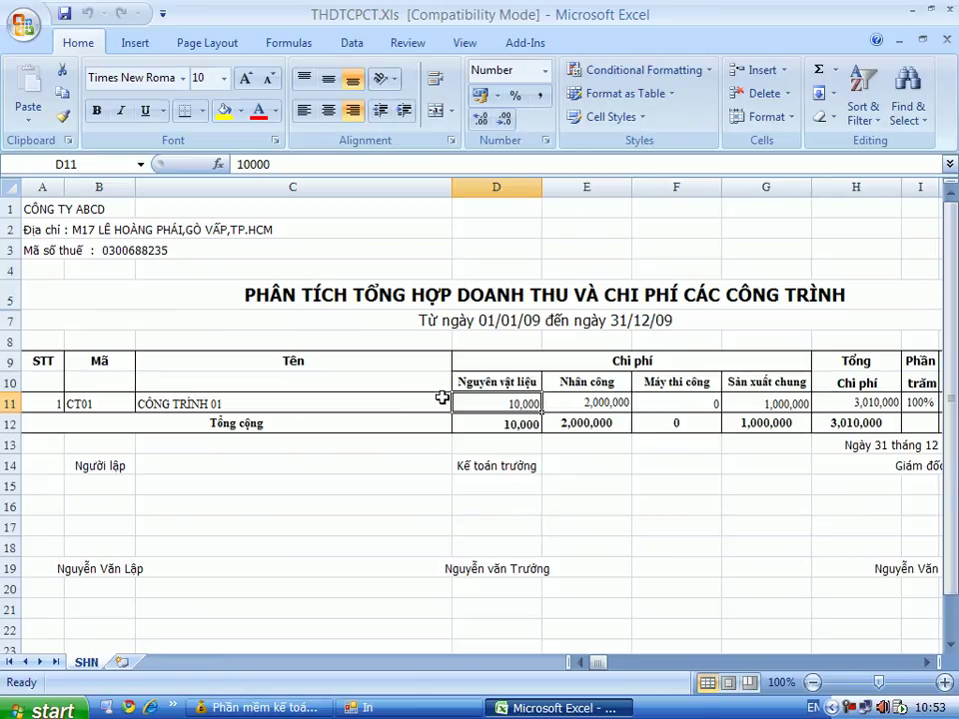
Save and close the THDTCPCT.Xls report and exit its print dialog.
click(949, 8)
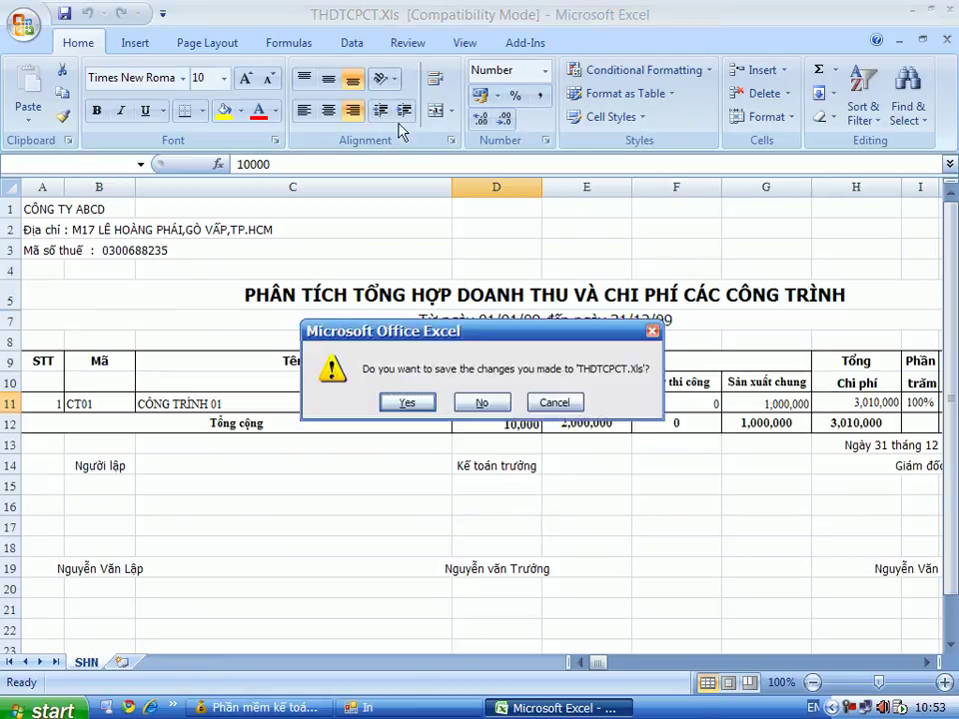
click(398, 404)
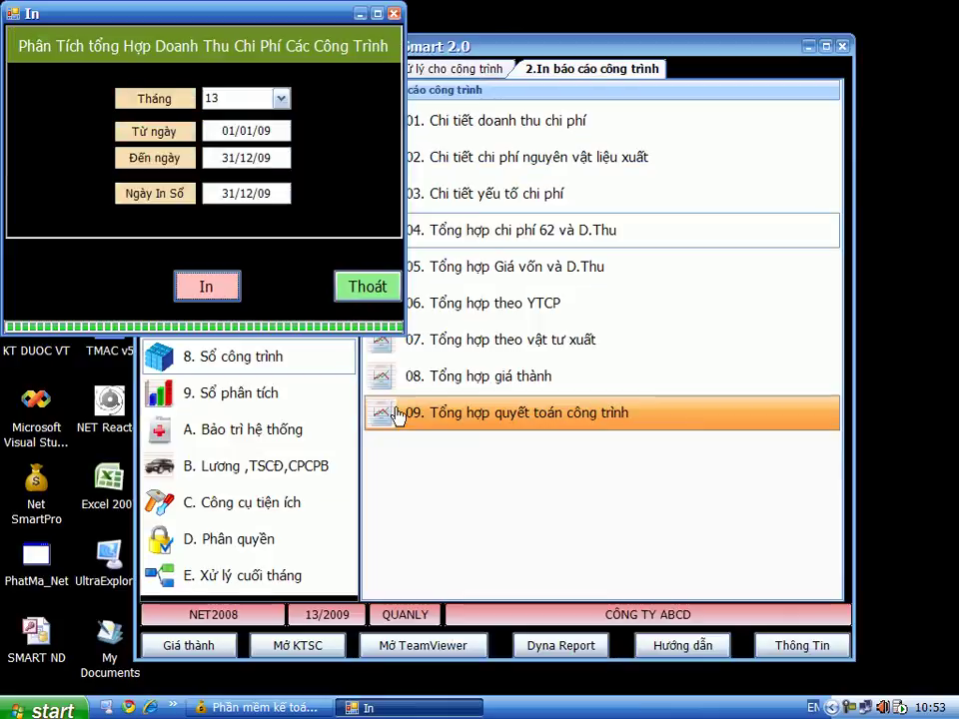
click(365, 285)
click(289, 103)
click(456, 122)
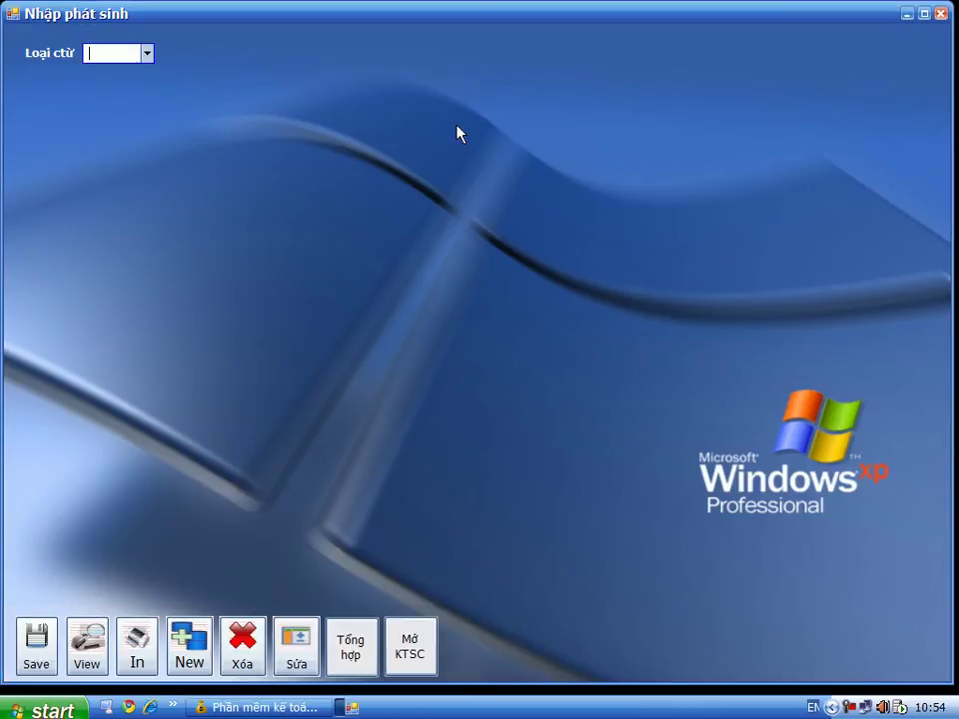
click(147, 53)
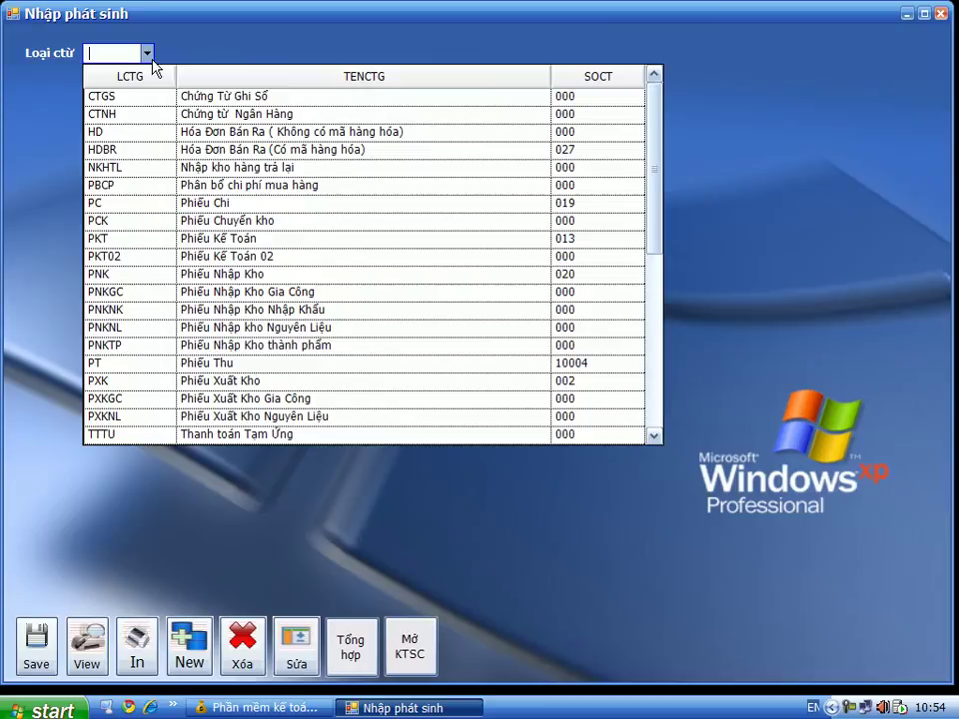
click(106, 137)
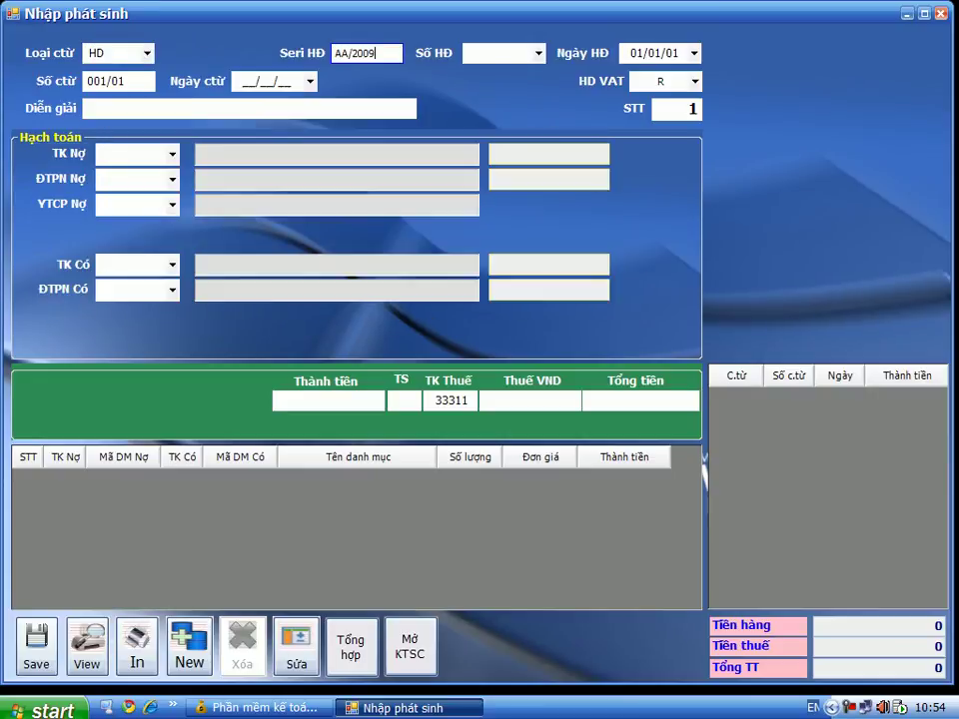
key(Return)
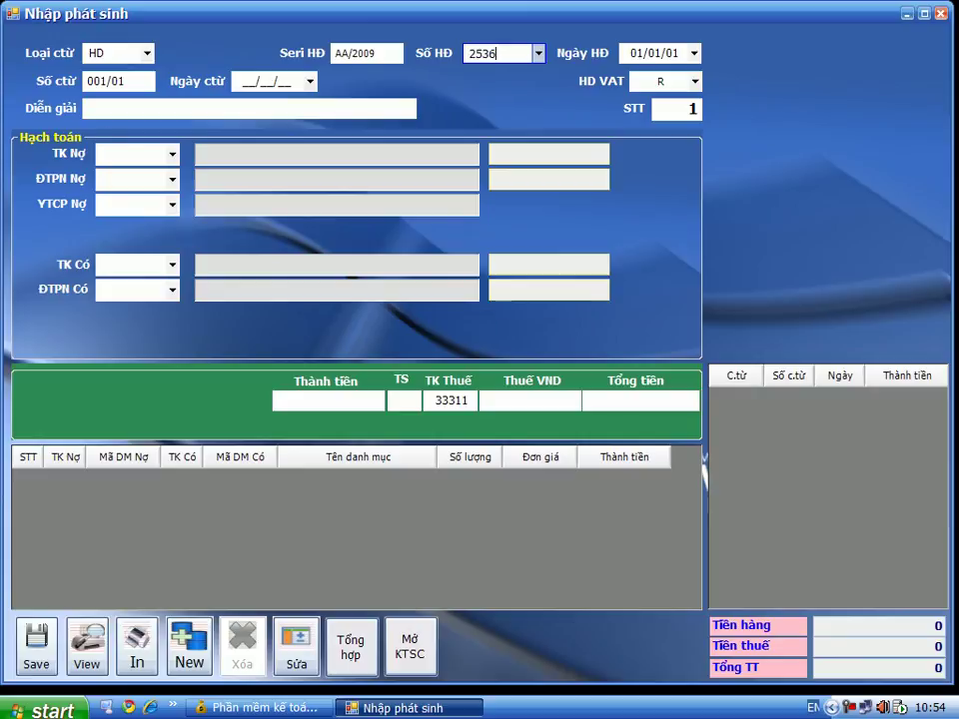
key(Return)
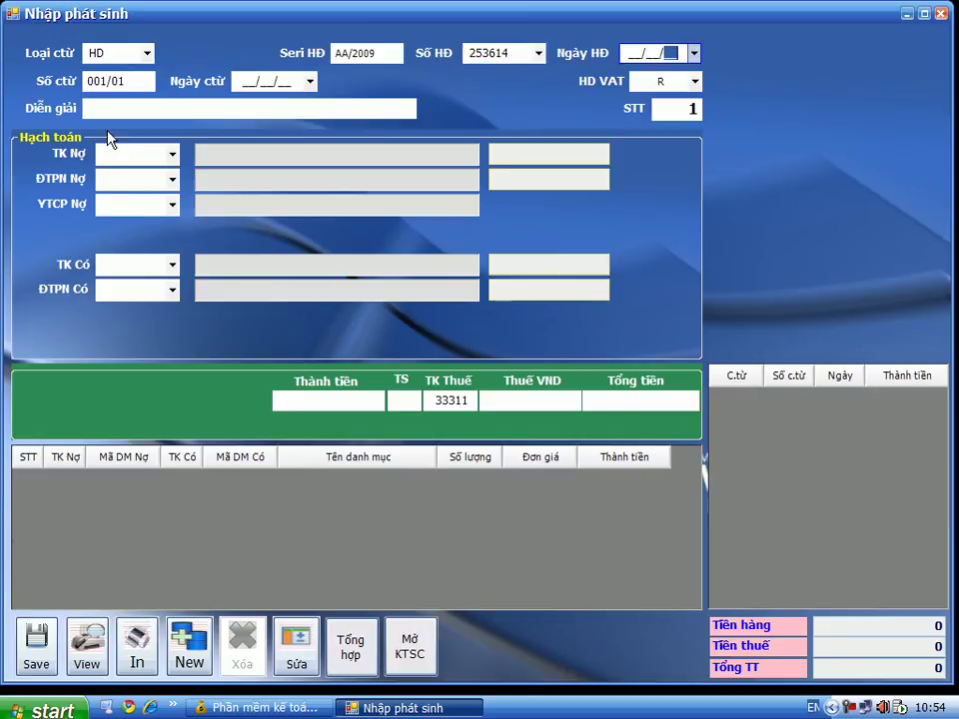
text(010109)
key(Return)
key(Return)
key(Return)
key(Return)
key(Return)
key(Return)
key(Return)
key(Return)
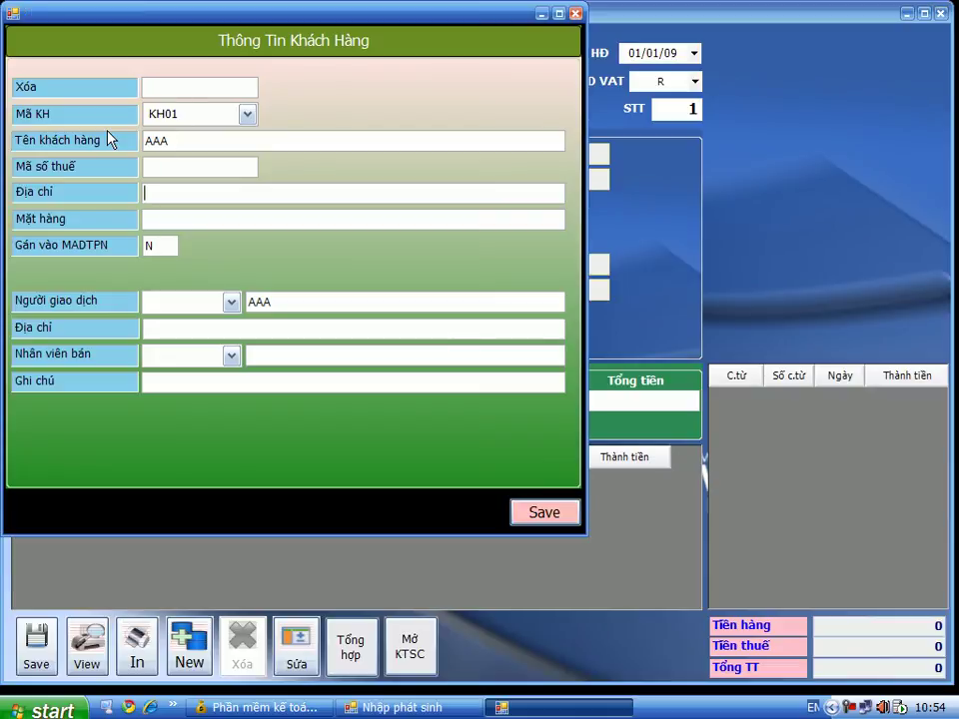
key(Return)
key(Return)
key(Return)
key(Return)
key(Return)
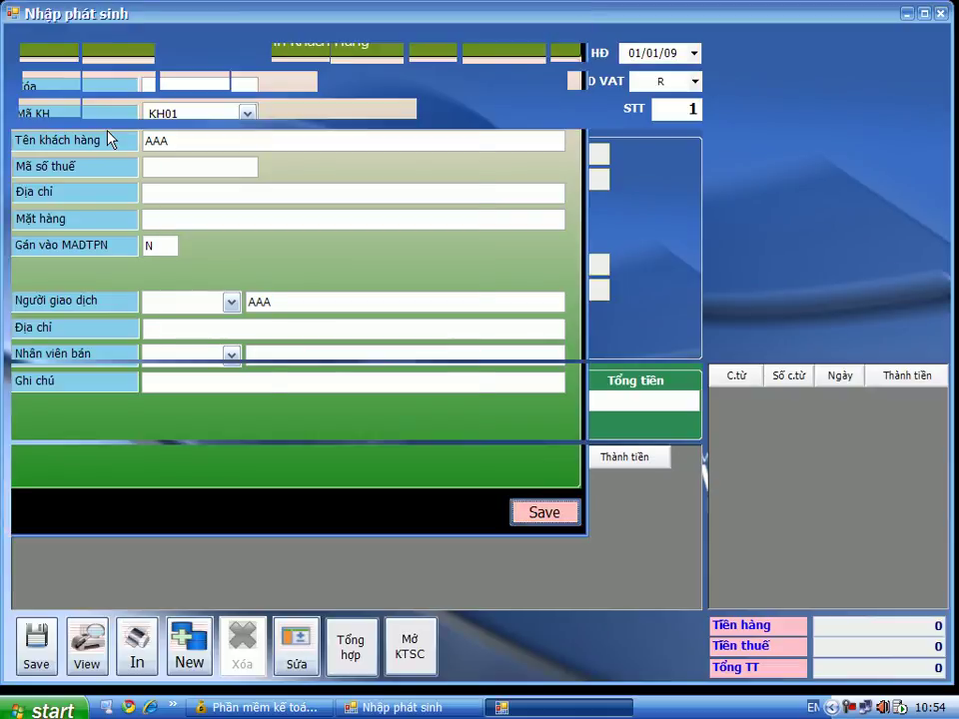
key(Return)
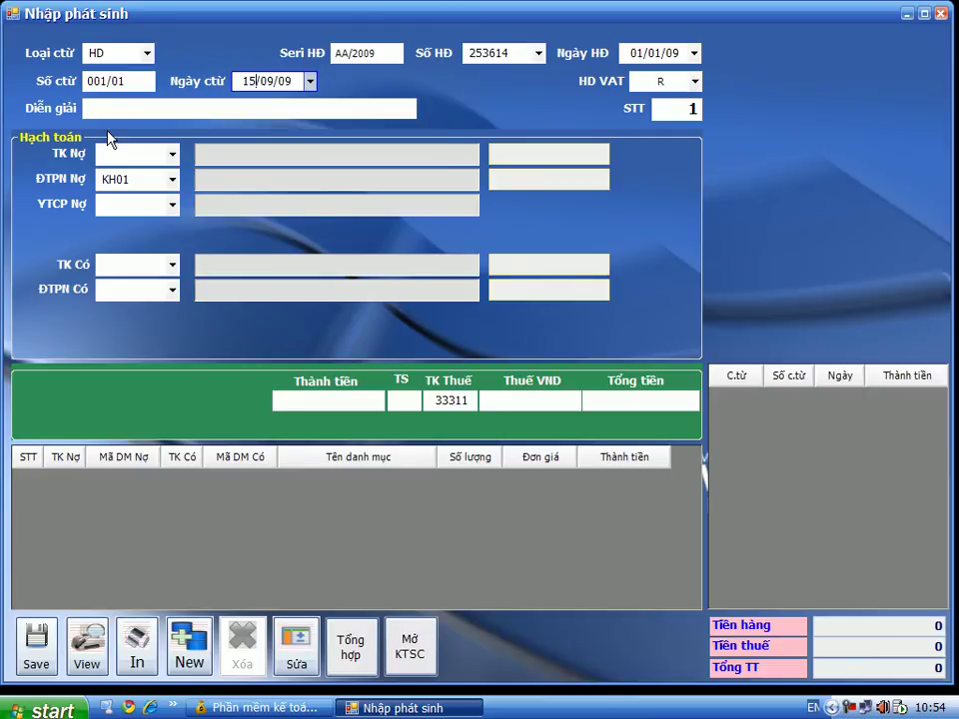
click(946, 16)
In the Các loại chứng từ catalogue, append "MA_CT," to the Màn hình field of document type HD and close the catalogue.
click(235, 132)
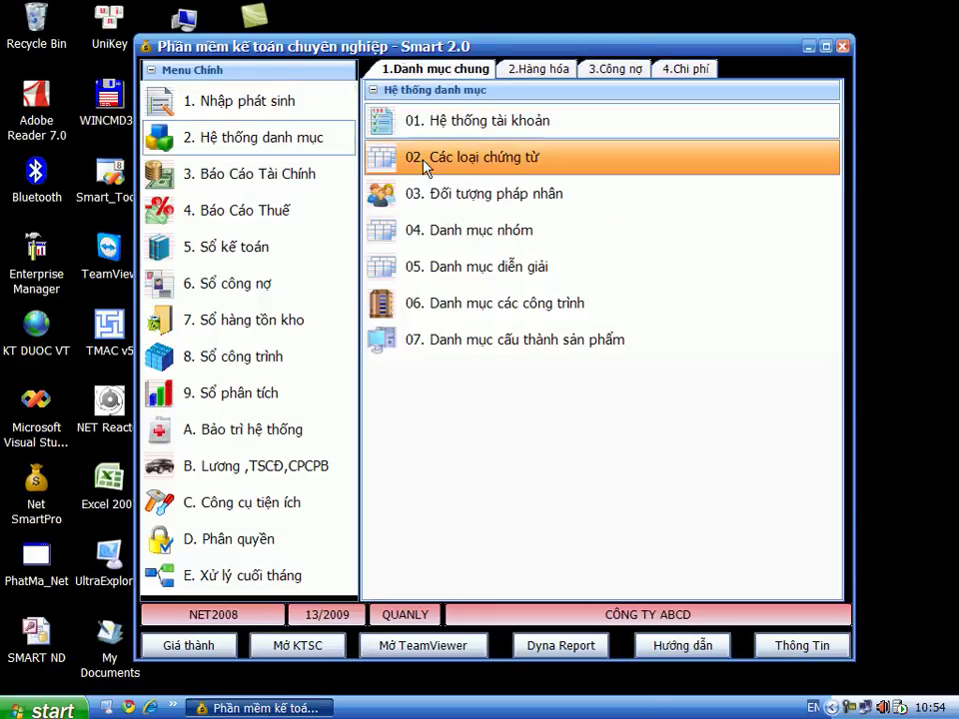
click(544, 165)
key(Down)
key(Down)
key(Down)
key(Right)
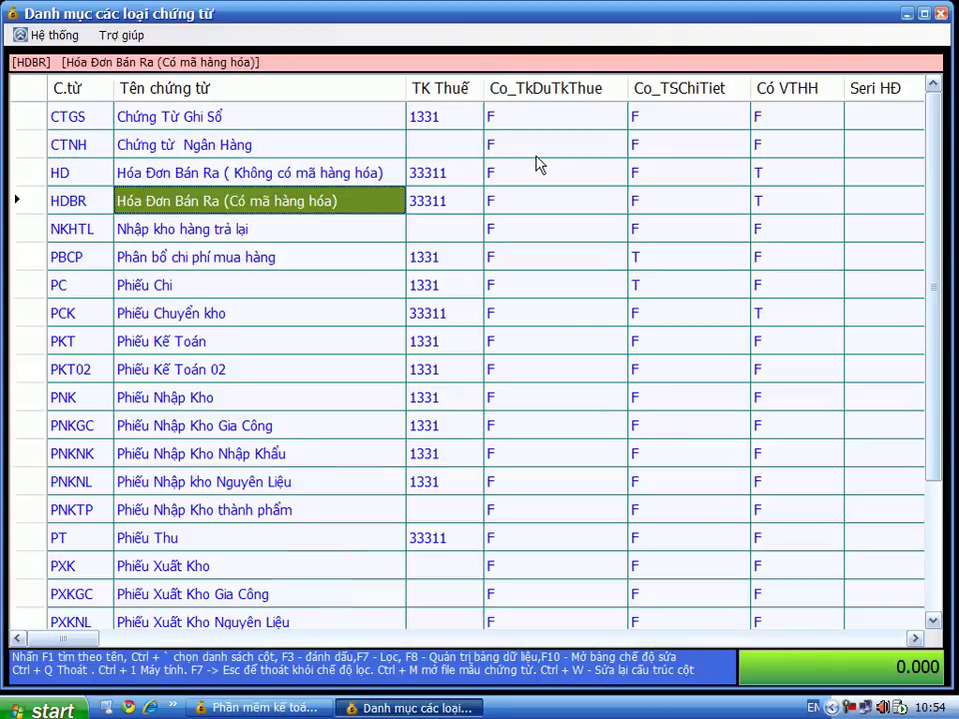
key(Right)
key(Right)
key(Right)
key(Right)
key(Right)
key(Right)
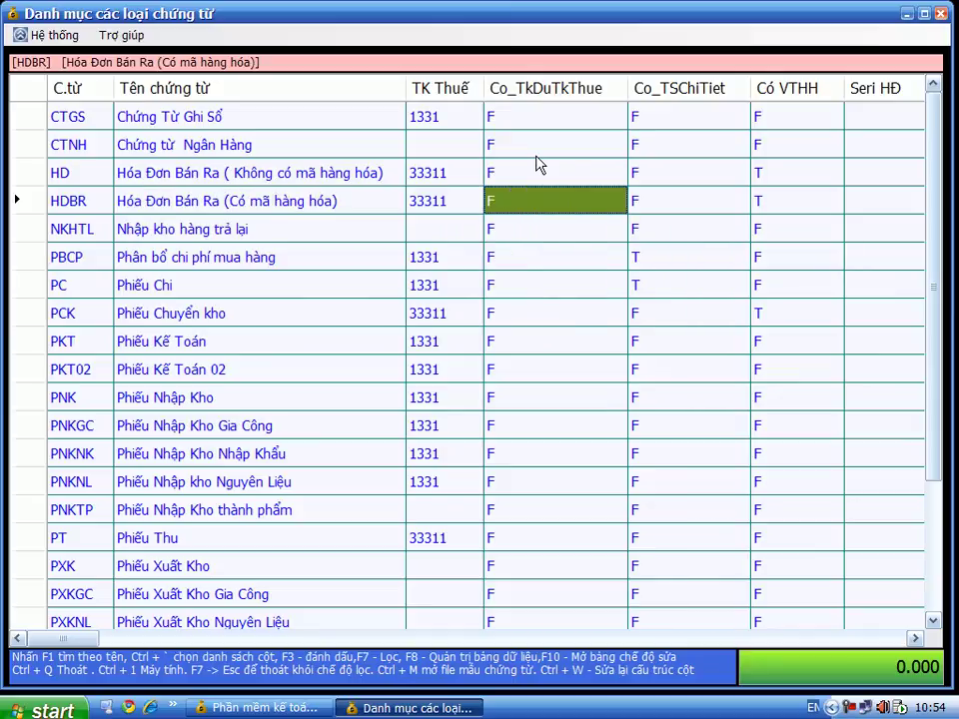
key(Right)
key(Right)
key(Right)
key(Up)
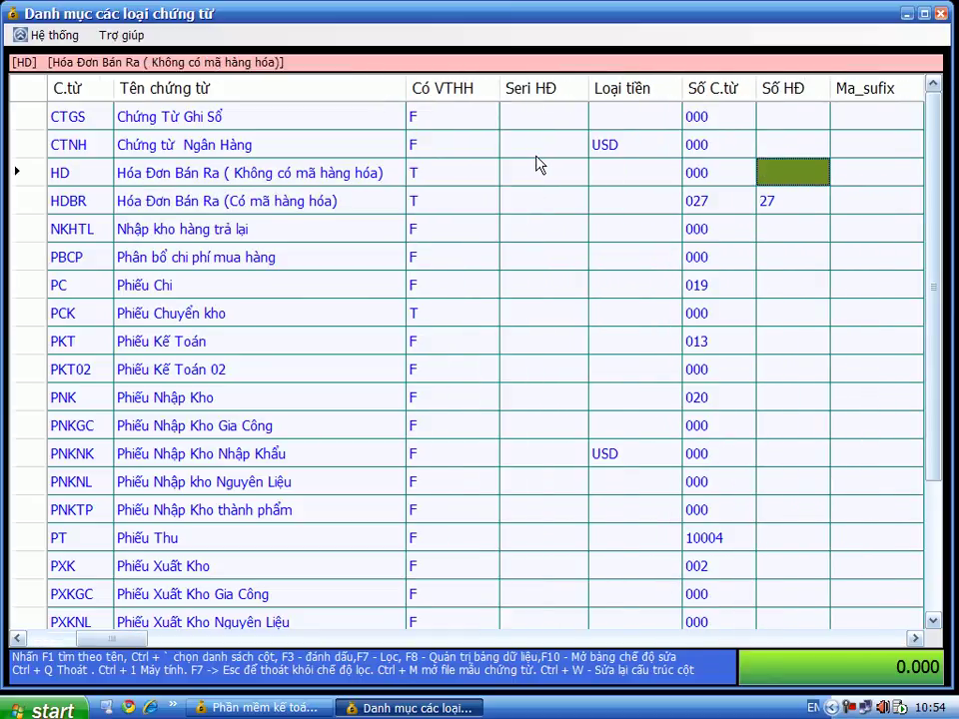
key(Right)
key(Right)
key(Right)
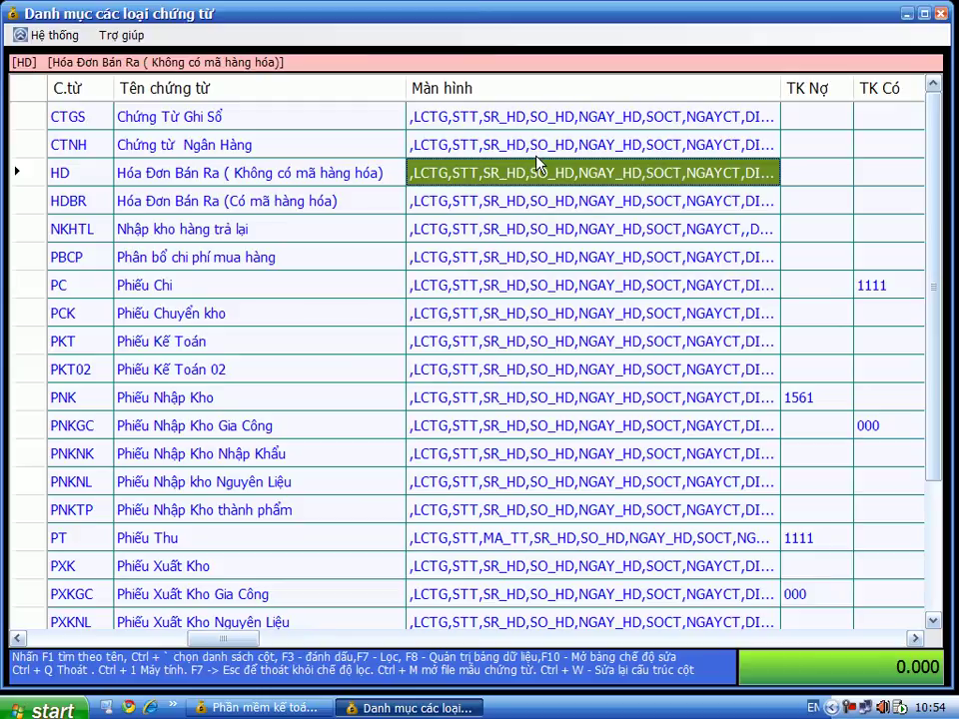
click(537, 163)
key(End)
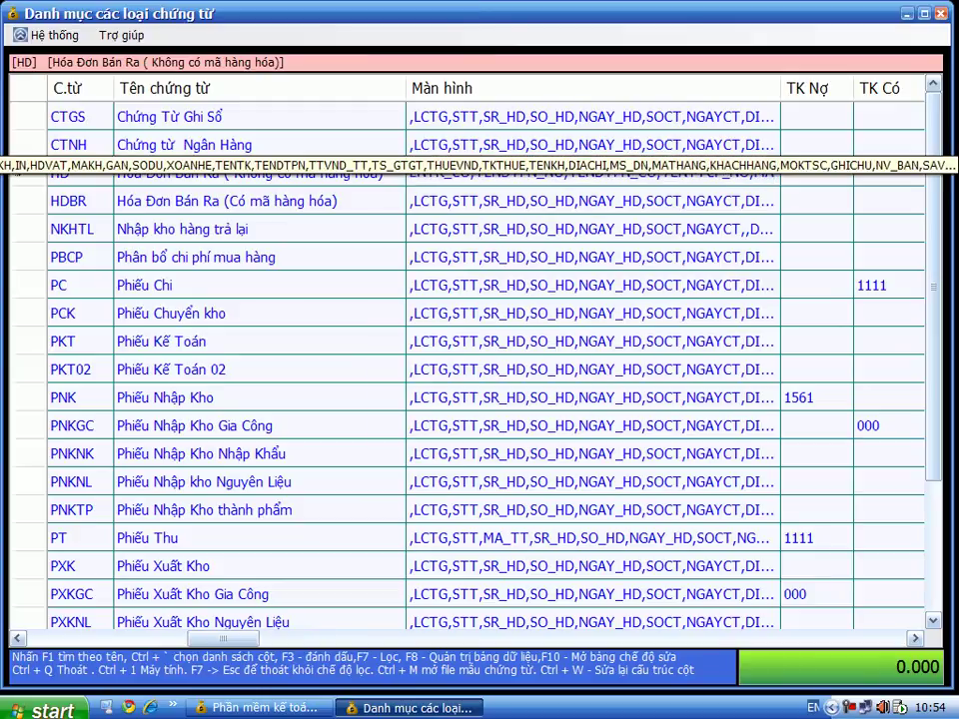
text(_CT,)
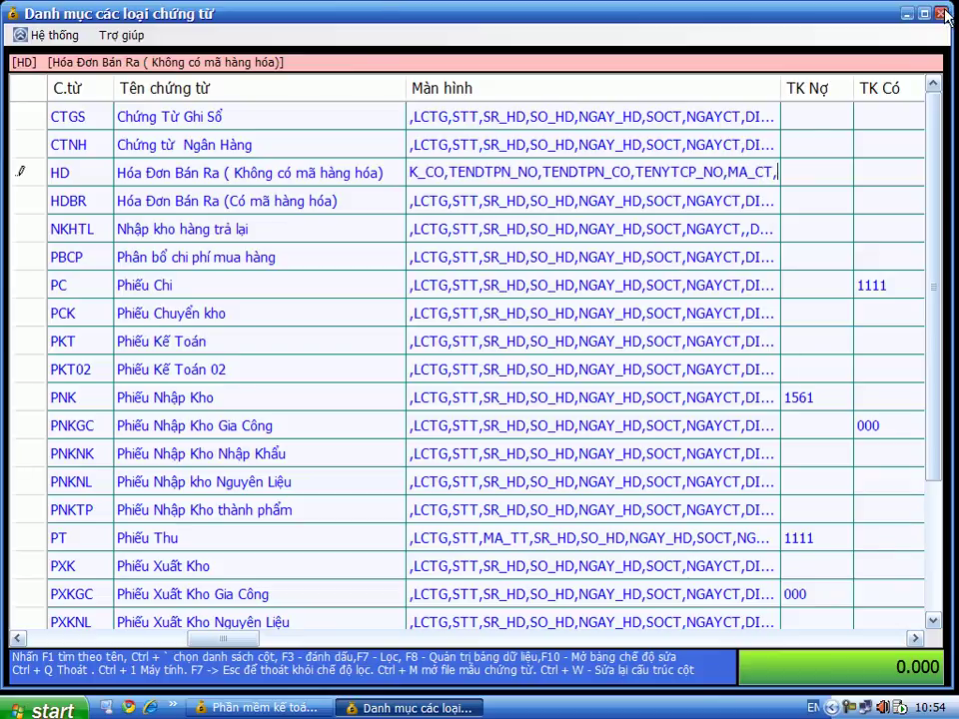
click(942, 13)
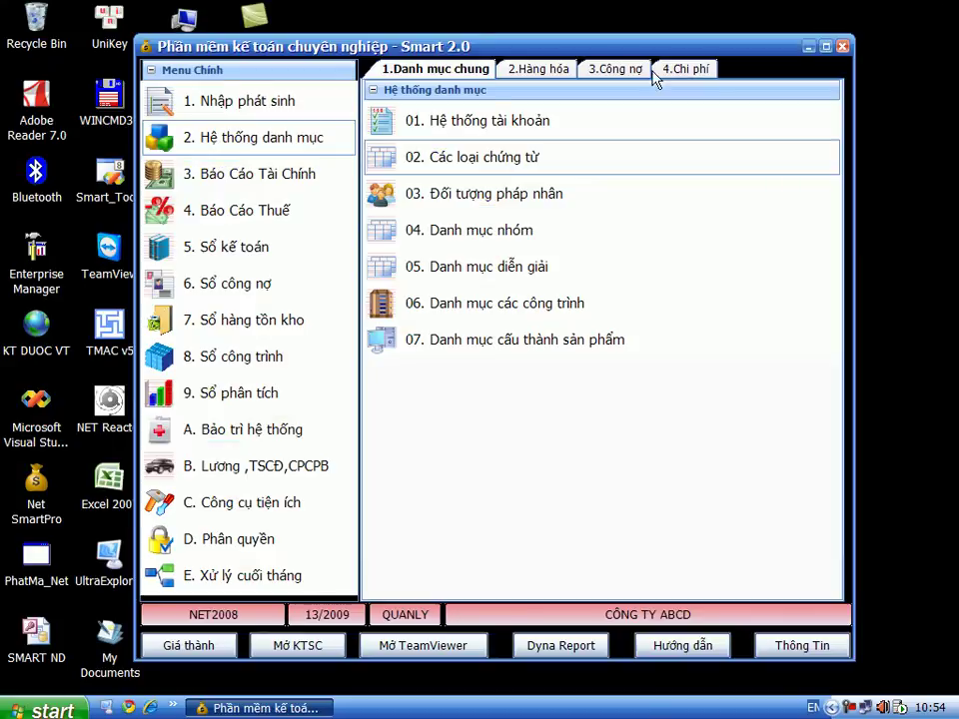
Create a new voucher of type HD (Hóa Đơn Bán Ra, Không có mã hàng hóa) with invoice series AA/2009.
click(250, 101)
click(428, 136)
key(Down)
key(Down)
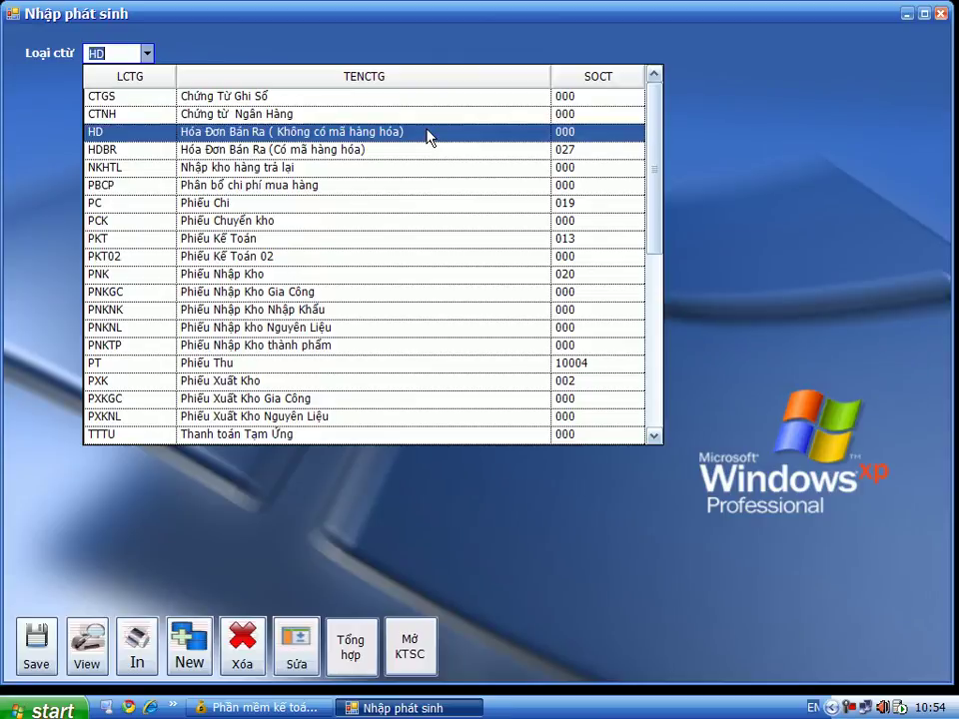
key(Return)
text(AA)
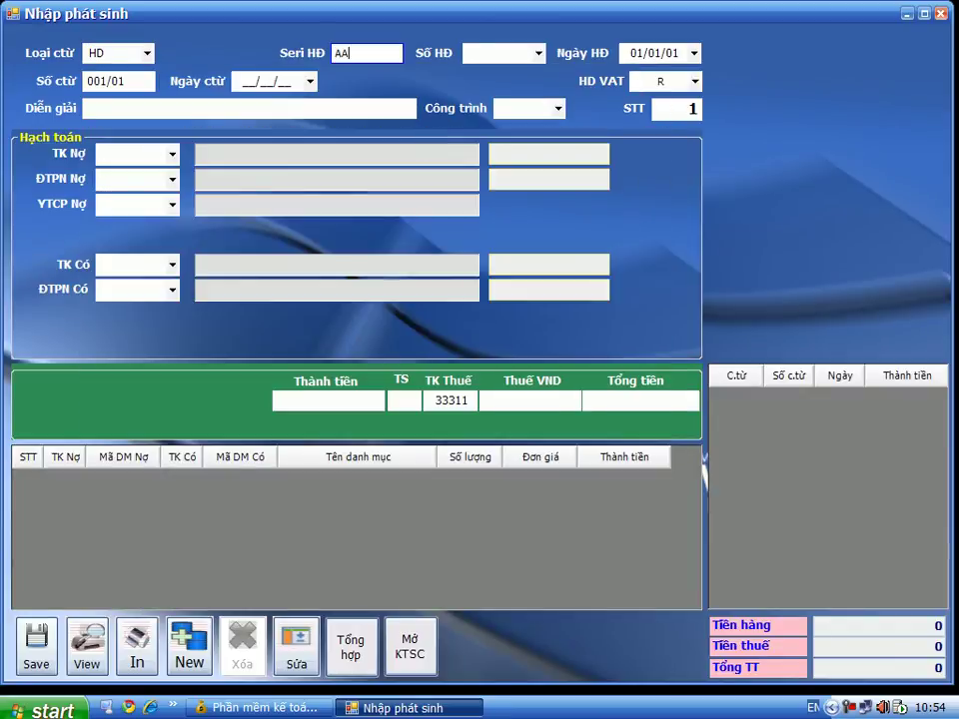
text(/2009)
key(Return)
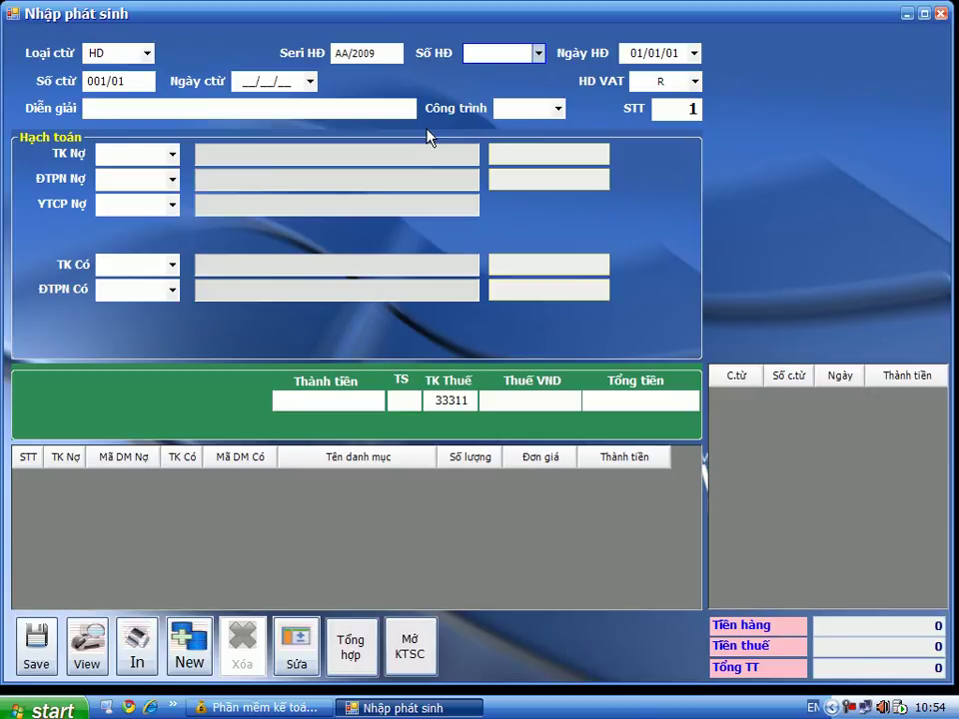
Set the invoice number to 251436, the invoice date to 01/01/09 and the customer to KH01.
text(2)
key(Return)
text(01/01/0)
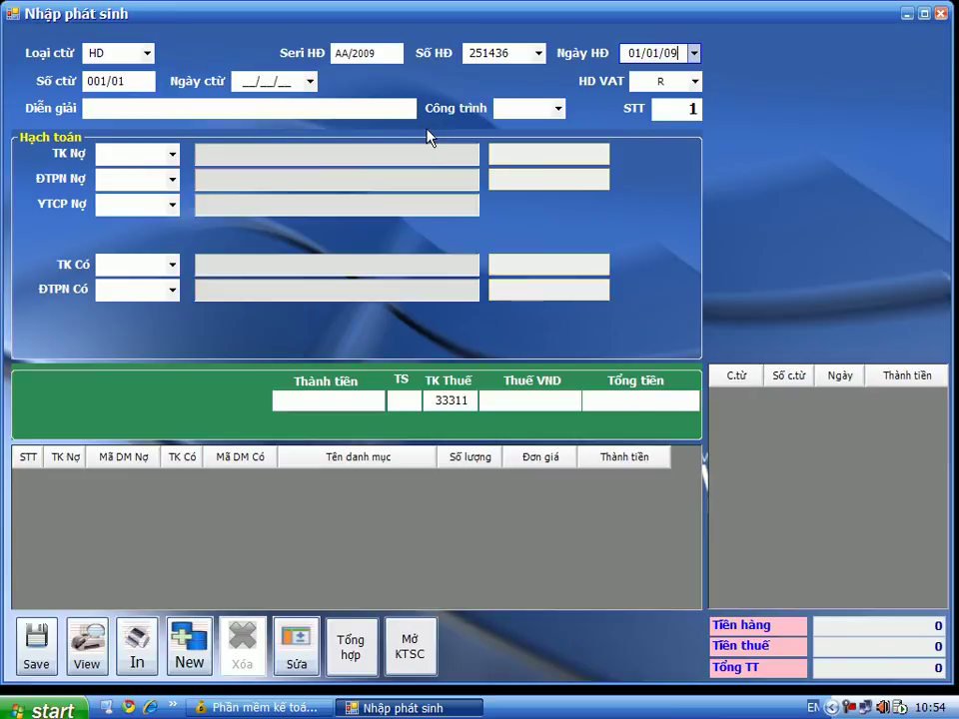
text(9)
key(Return)
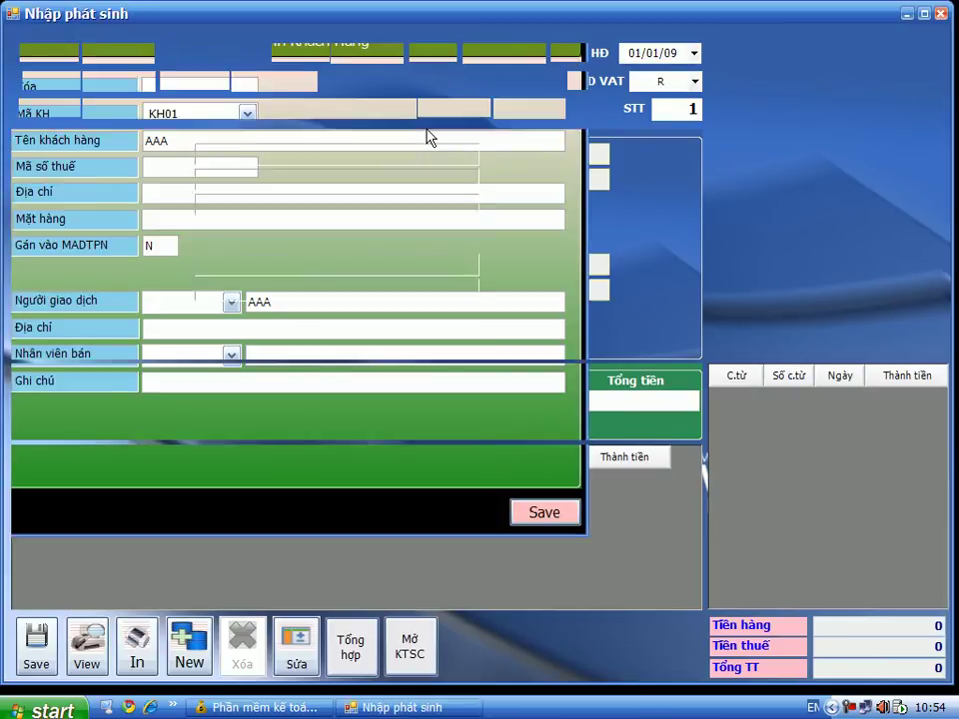
Set the voucher date to 01/01/09, the description to DOANH THU and the project to CT01.
key(Delete)
text(01/09)
key(Return)
key(Return)
text(A)
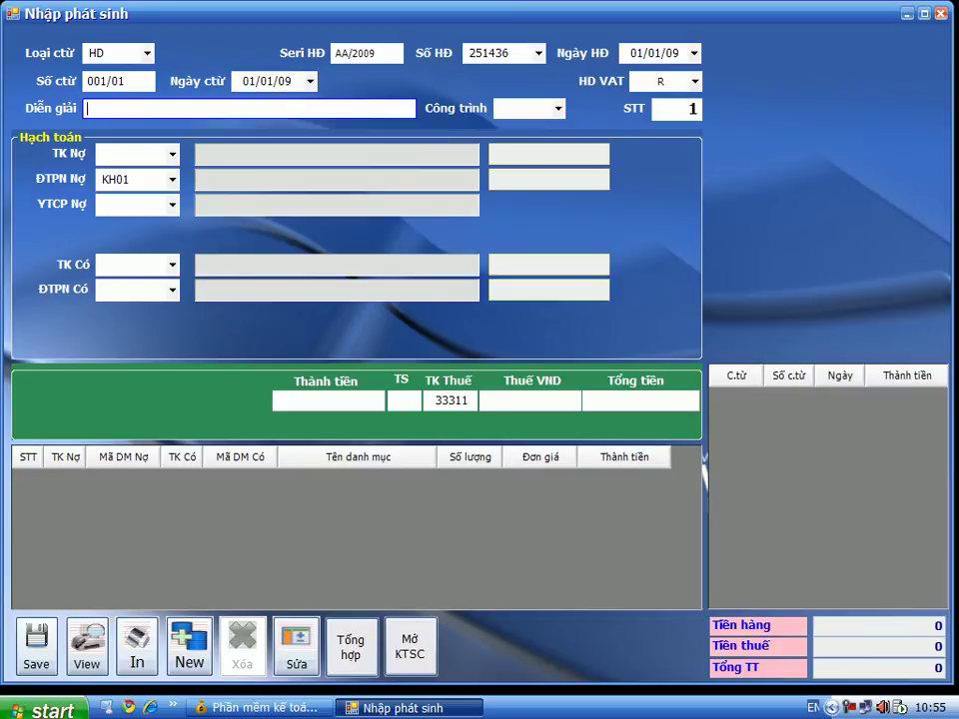
text(H THU)
key(Return)
text(CT01)
key(Return)
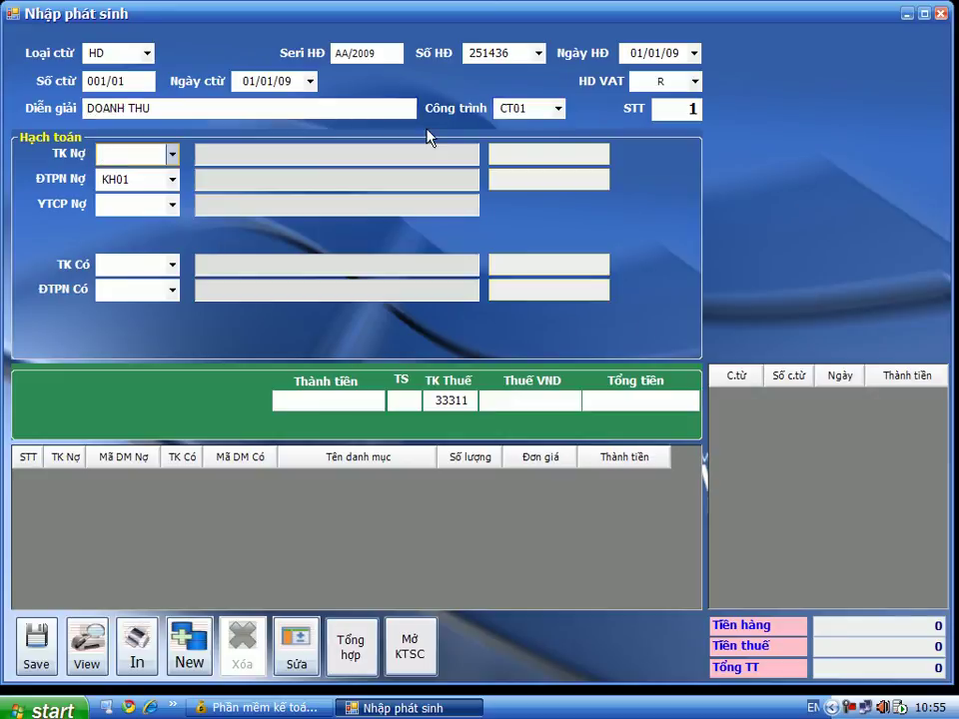
Post the invoice to debit account 131 with KH01 and credit account 5111.
text(131)
key(Return)
key(Return)
key(Return)
text(5111)
key(Return)
key(Return)
Enter an amount of 10,000,000 without tax, record the invoice line and close the voucher entry window.
text(10000000)
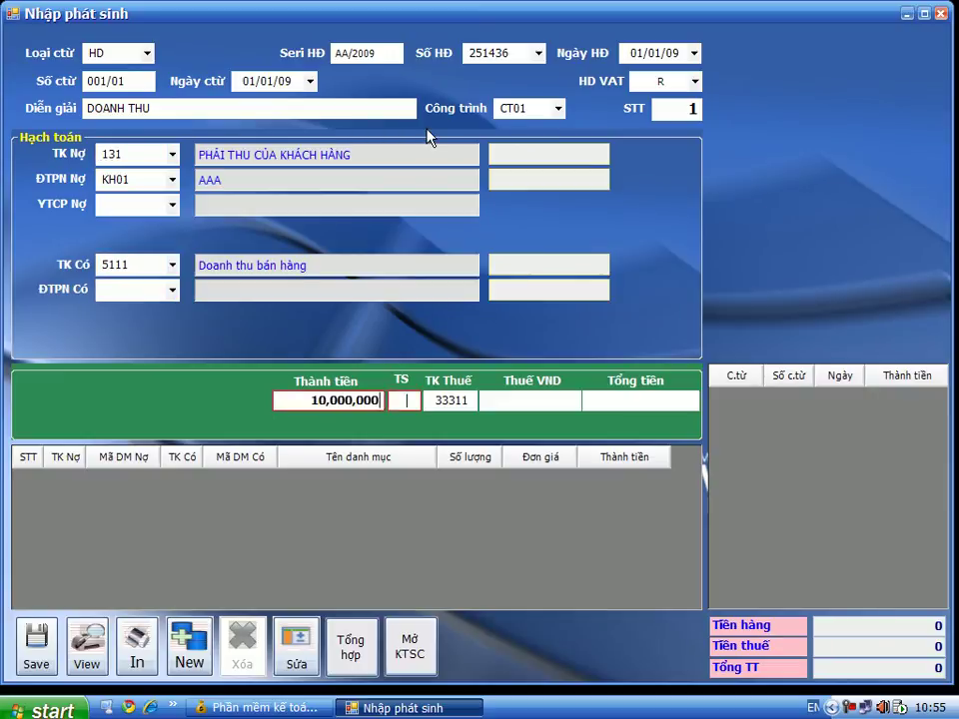
key(Return)
key(Return)
key(Return)
key(Return)
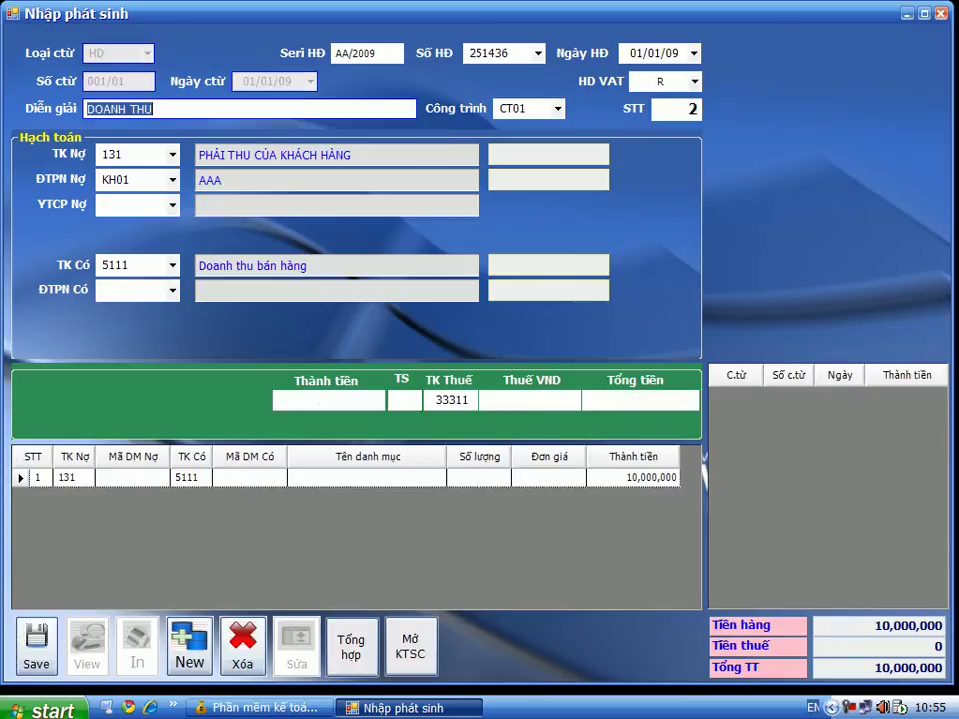
click(940, 14)
Generate the Tổng hợp chi phí 62 và D.Thu project report for month 13.
click(276, 326)
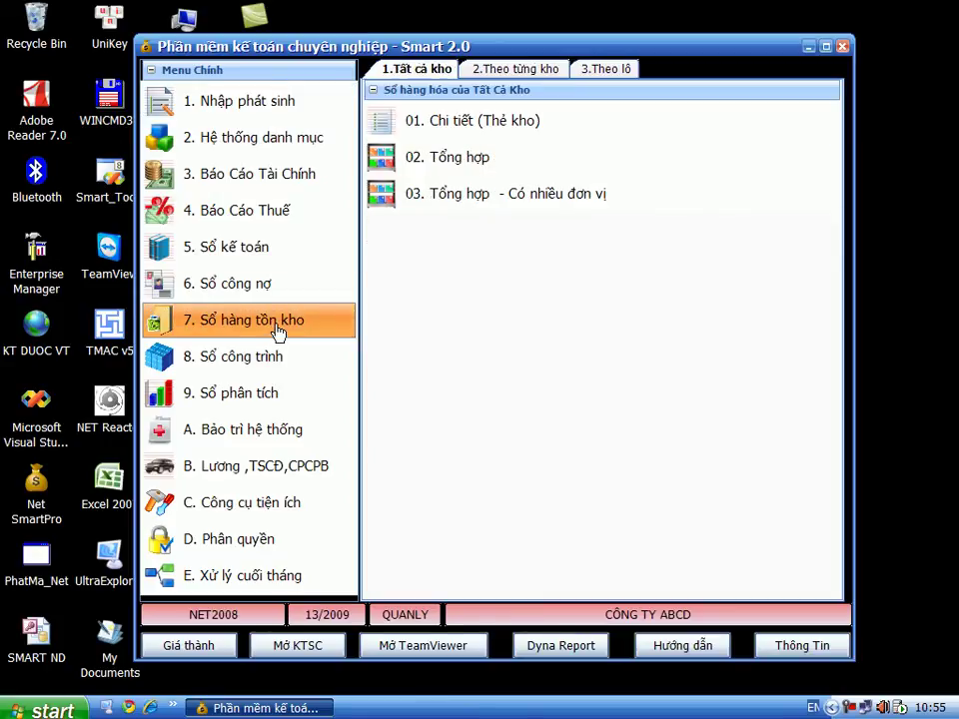
click(340, 366)
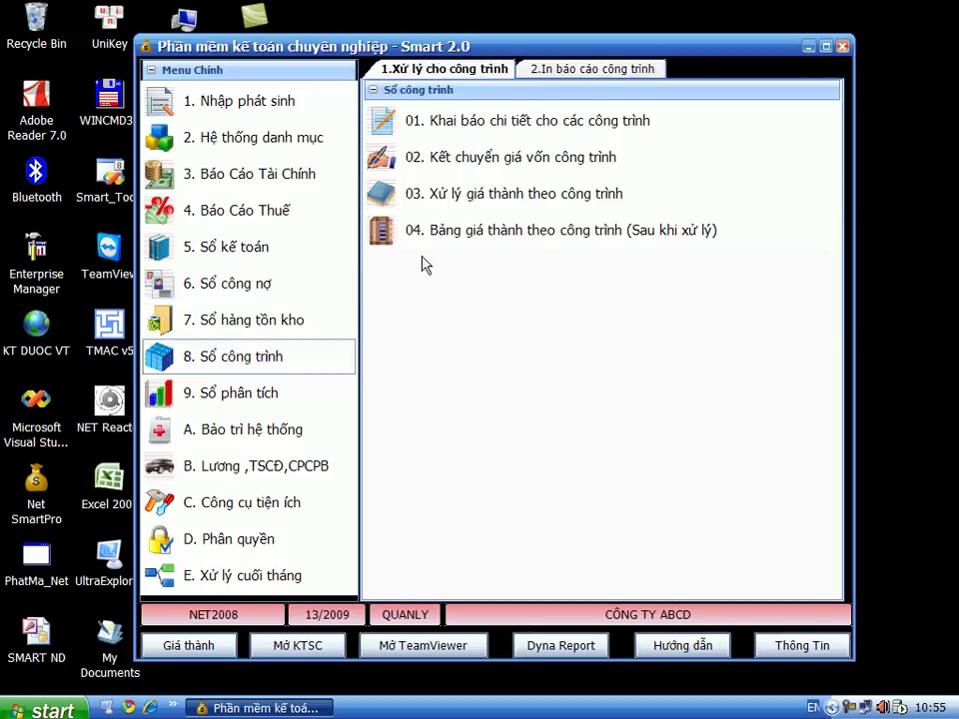
click(575, 72)
click(583, 229)
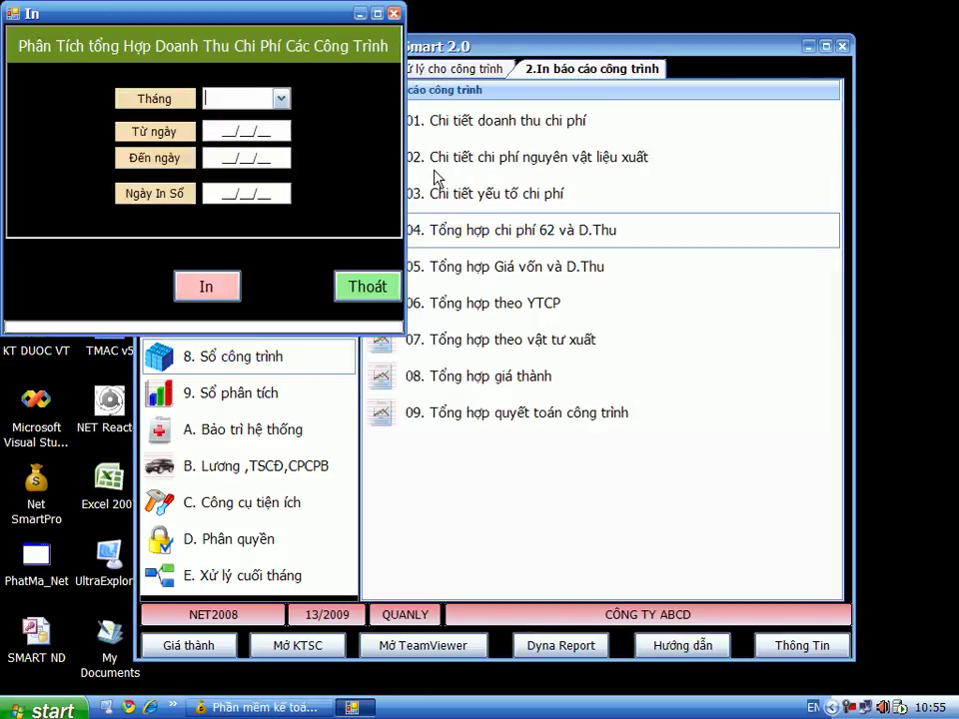
click(282, 98)
click(282, 298)
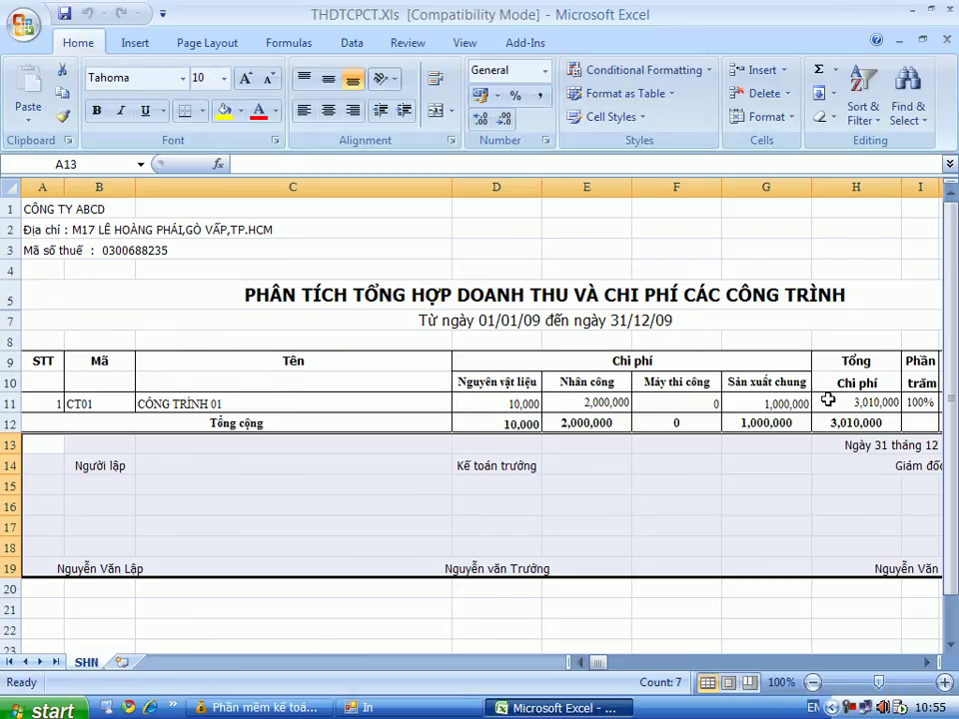
Examine the Tổng Chi phí, Doanh Thu and percentage values in CT01's row of the summary report.
click(835, 402)
key(Right)
key(Right)
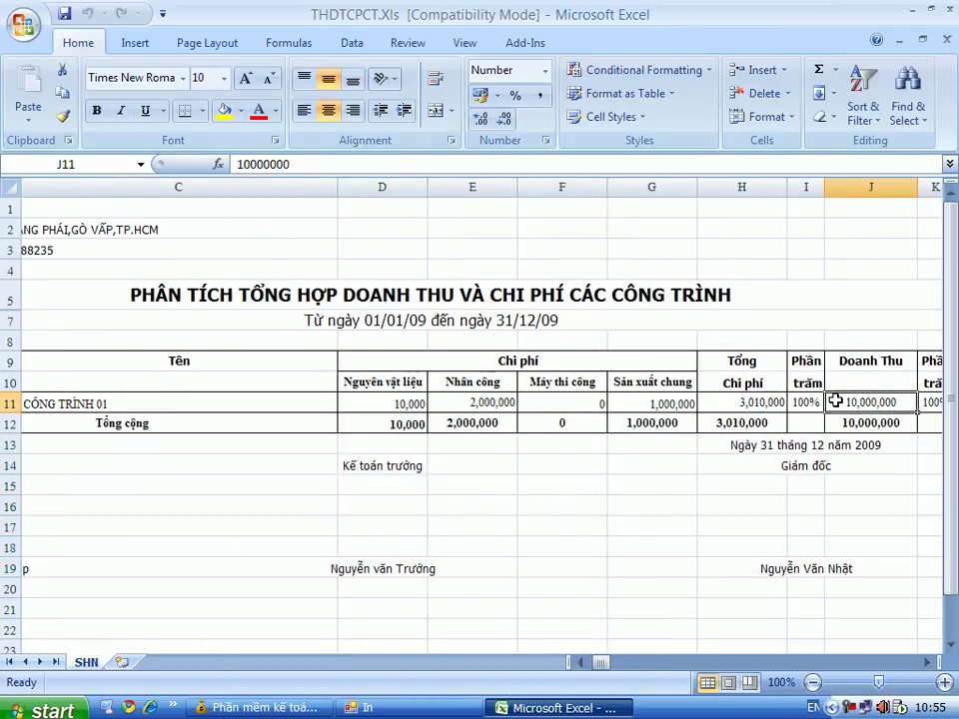
key(Right)
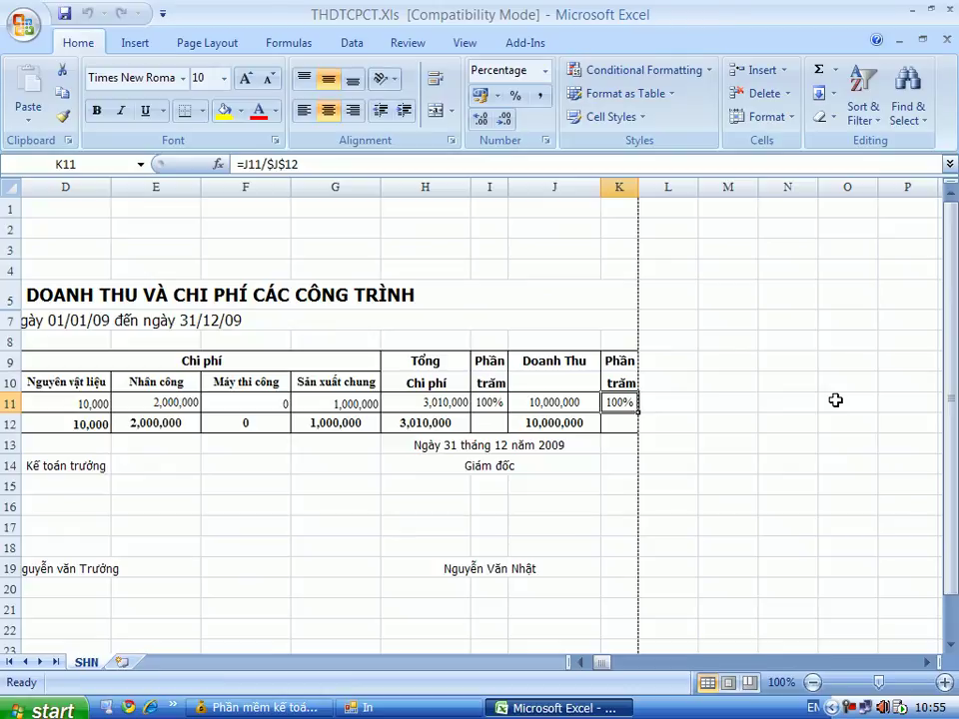
key(Left)
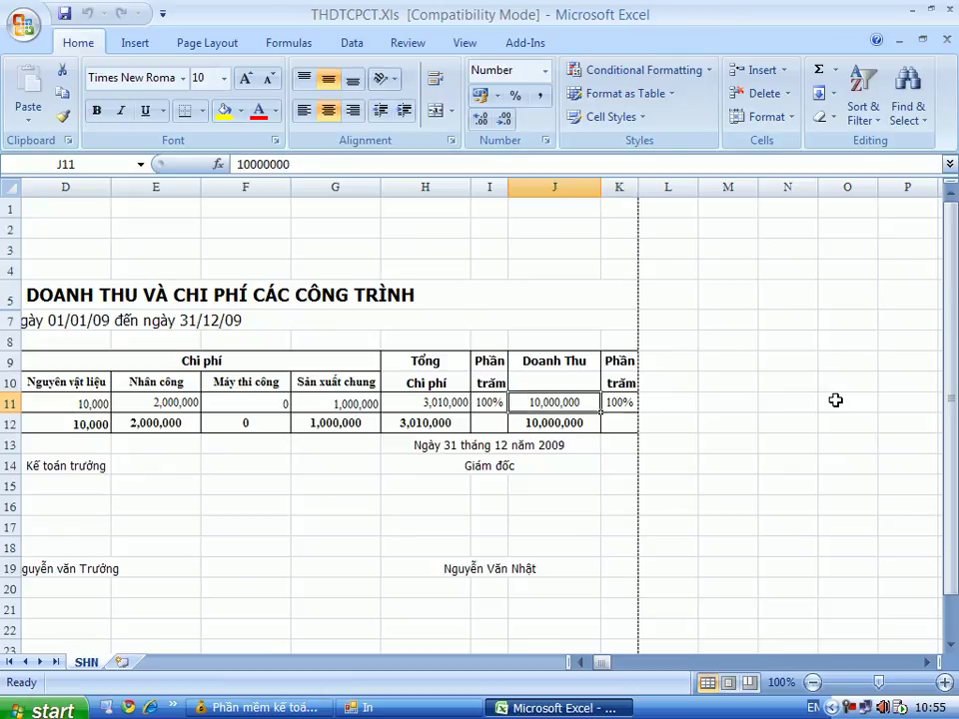
key(Left)
key(Left)
key(Left)
key(Home)
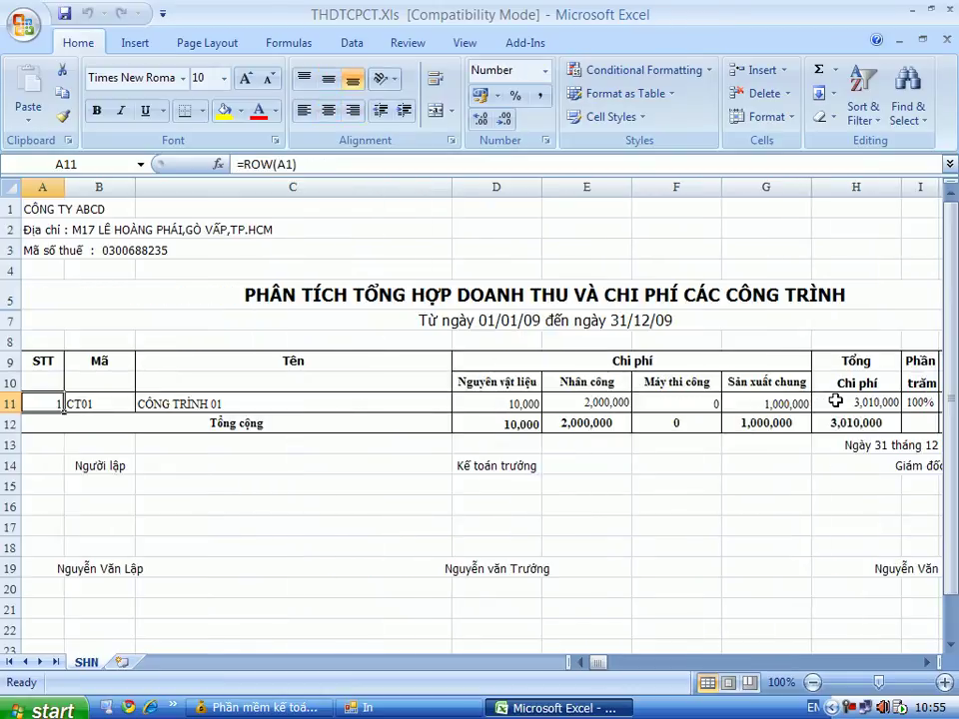
Save and close the THDTCPCT.Xls report and exit its print dialog.
click(947, 10)
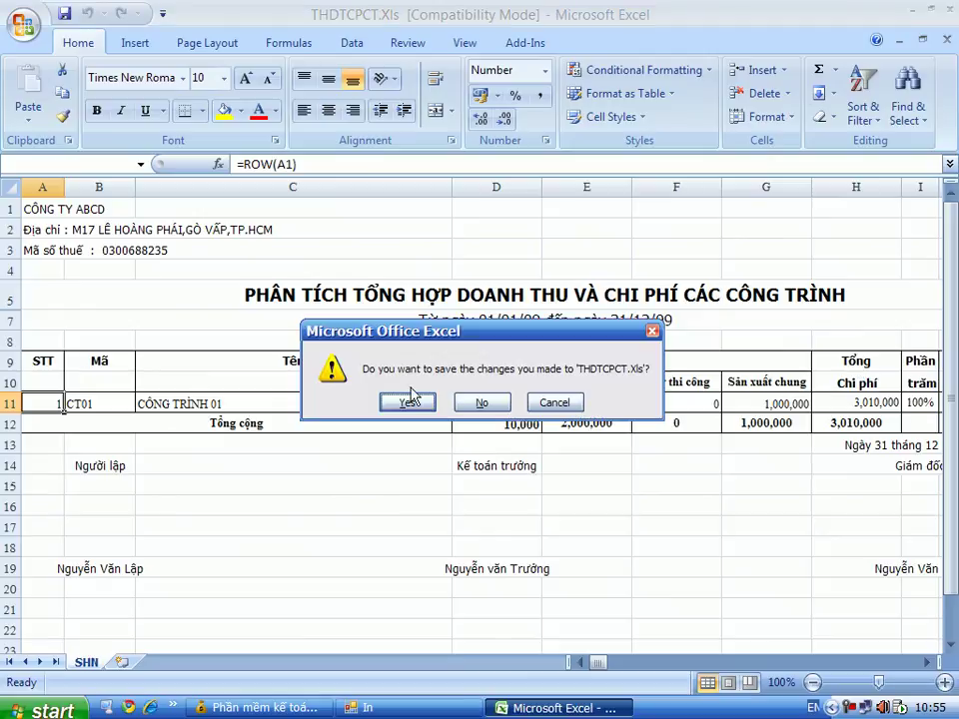
click(407, 403)
click(370, 289)
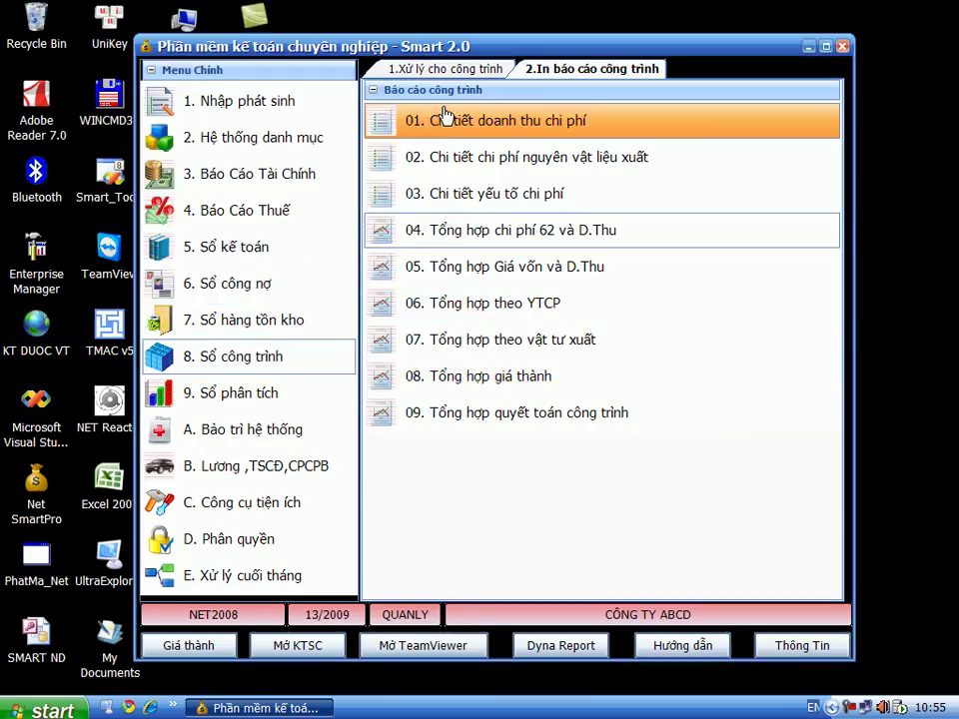
Show the Xử lý cho công trình functions of Sổ công trình.
click(445, 69)
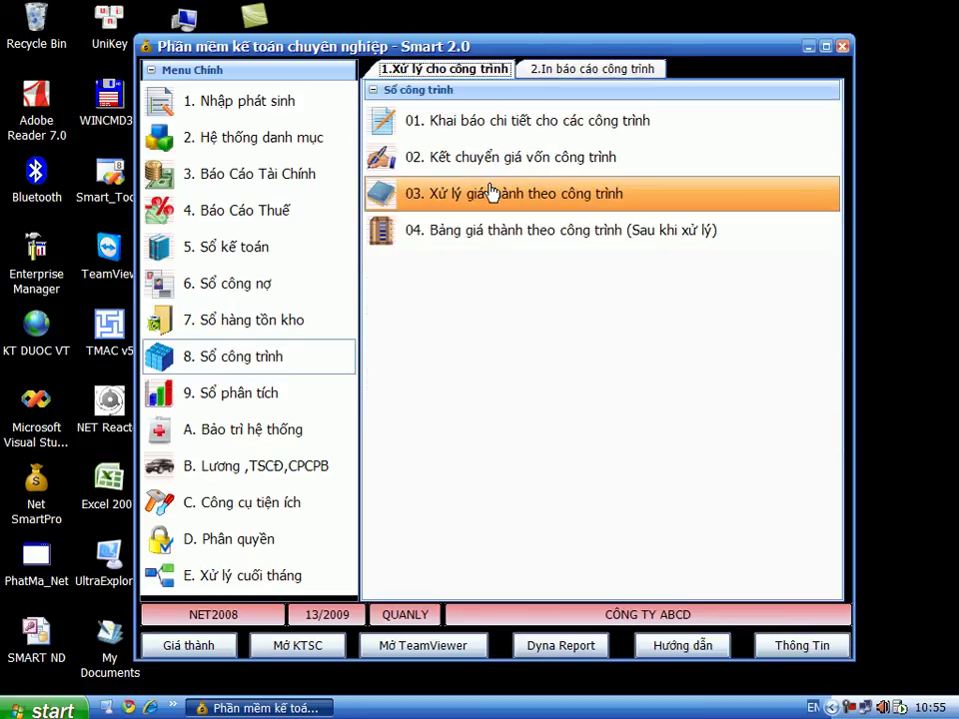